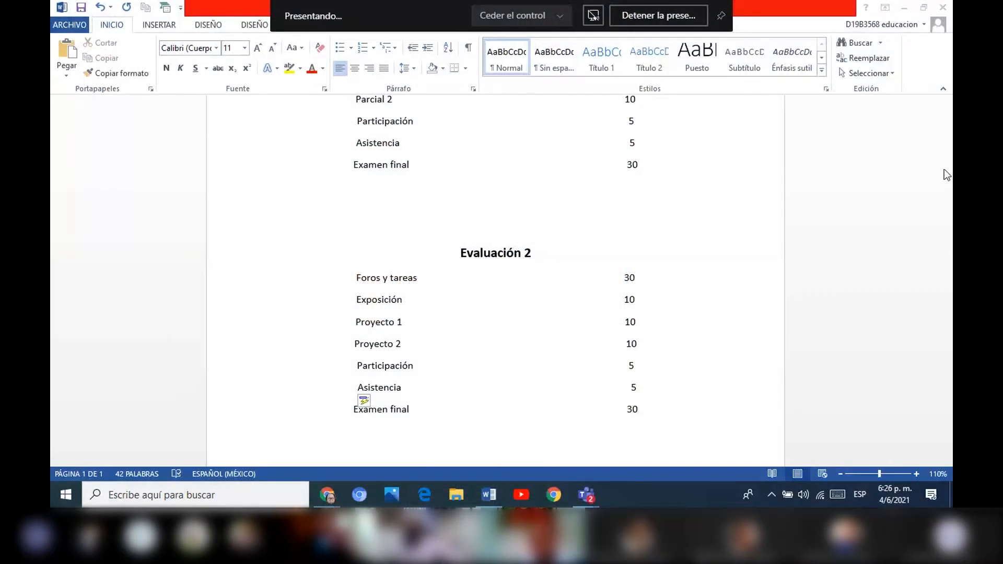
# Review the grading items and point values listed under Evaluación 1 and Evaluación 2 in the document.
pyautogui.click(944, 169)
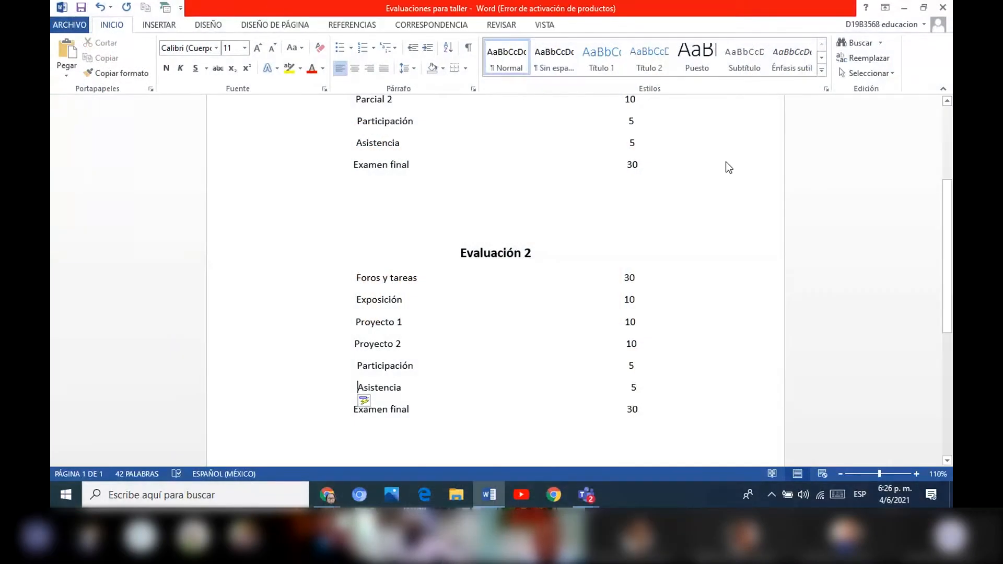
pyautogui.press('Up')
pyautogui.press('Up')
pyautogui.press('Up')
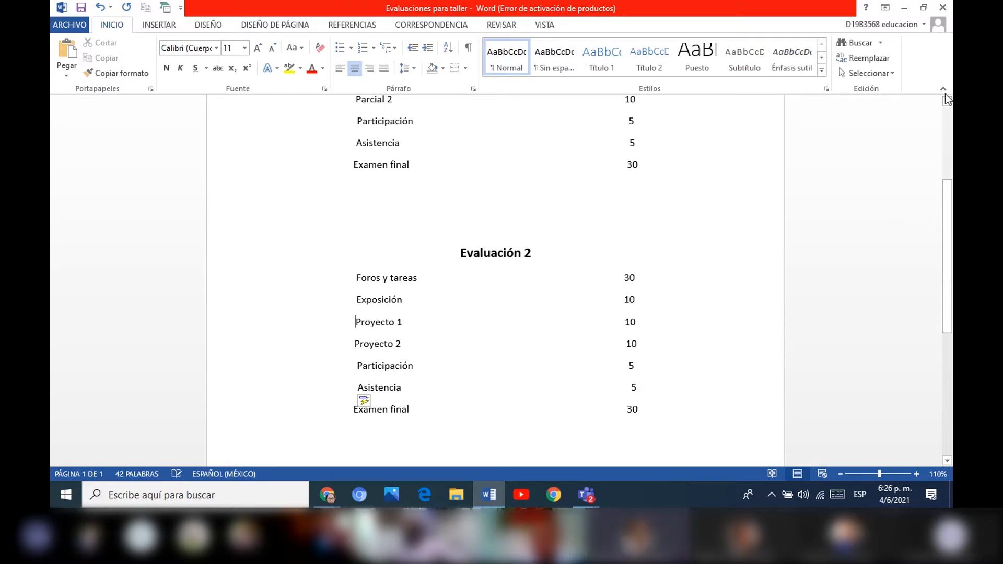
pyautogui.scroll(3, 946, 100)
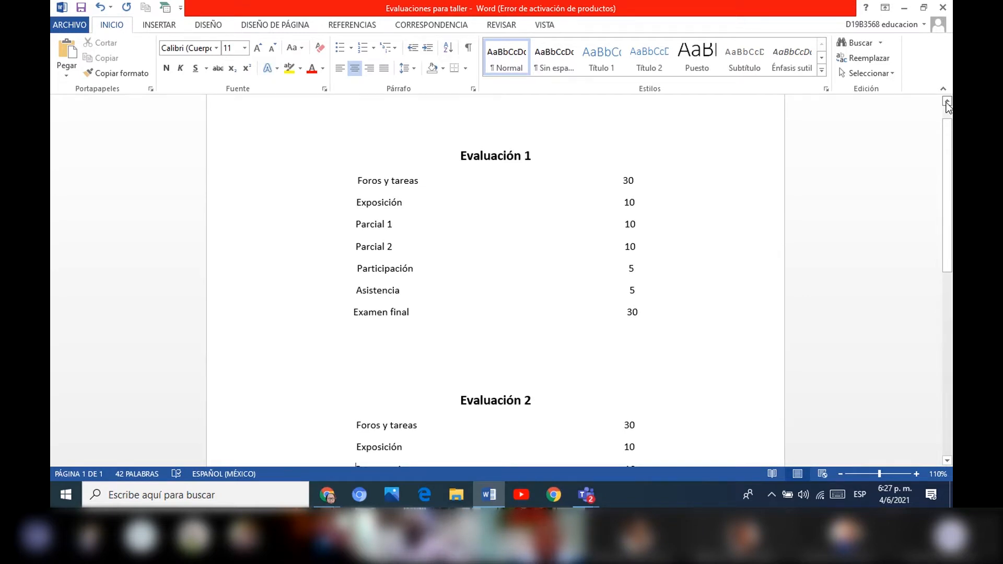
pyautogui.moveTo(948, 139); pyautogui.dragTo(947, 154)
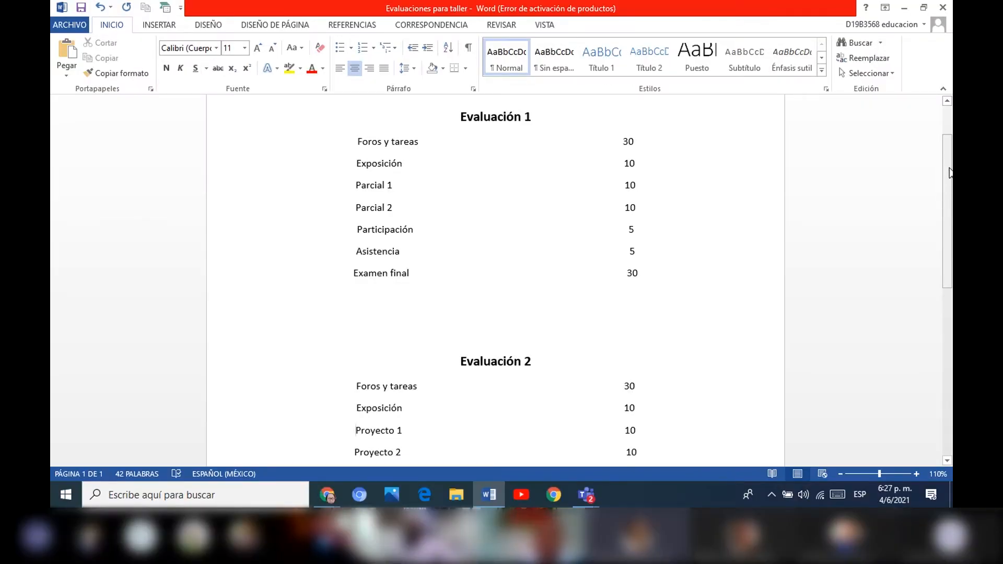
pyautogui.moveTo(951, 183); pyautogui.dragTo(941, 263)
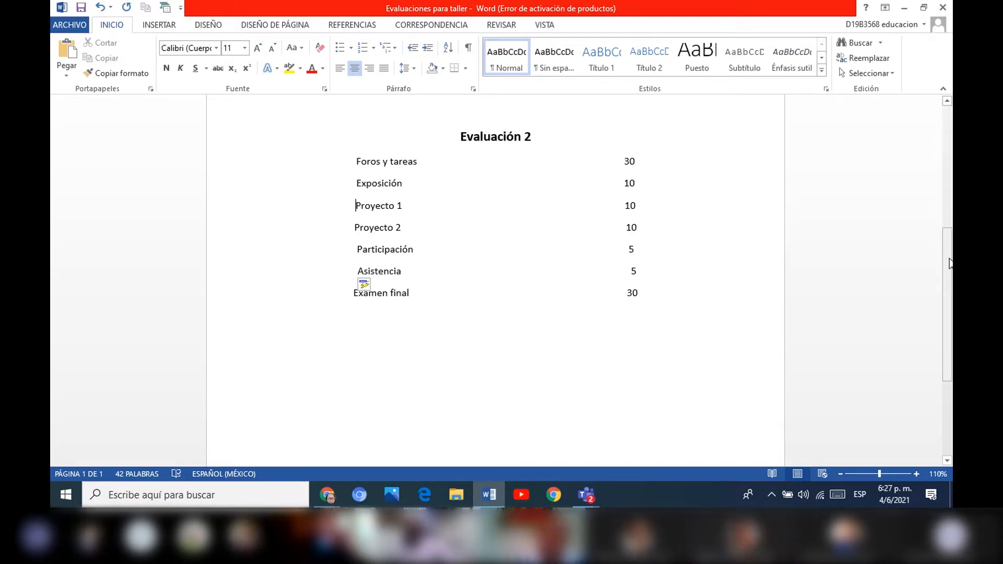
pyautogui.moveTo(949, 260); pyautogui.dragTo(950, 220)
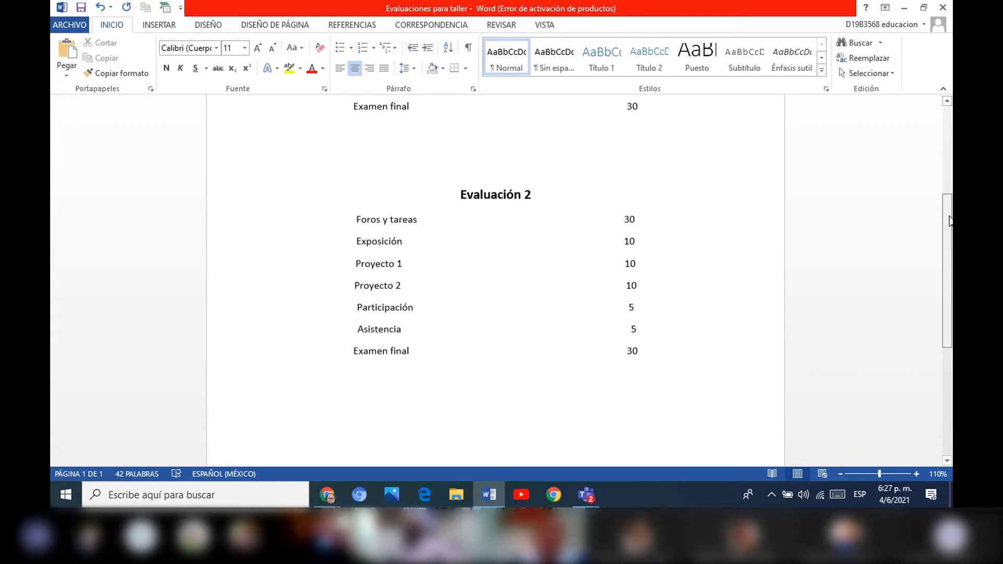
pyautogui.moveTo(949, 215); pyautogui.dragTo(945, 216)
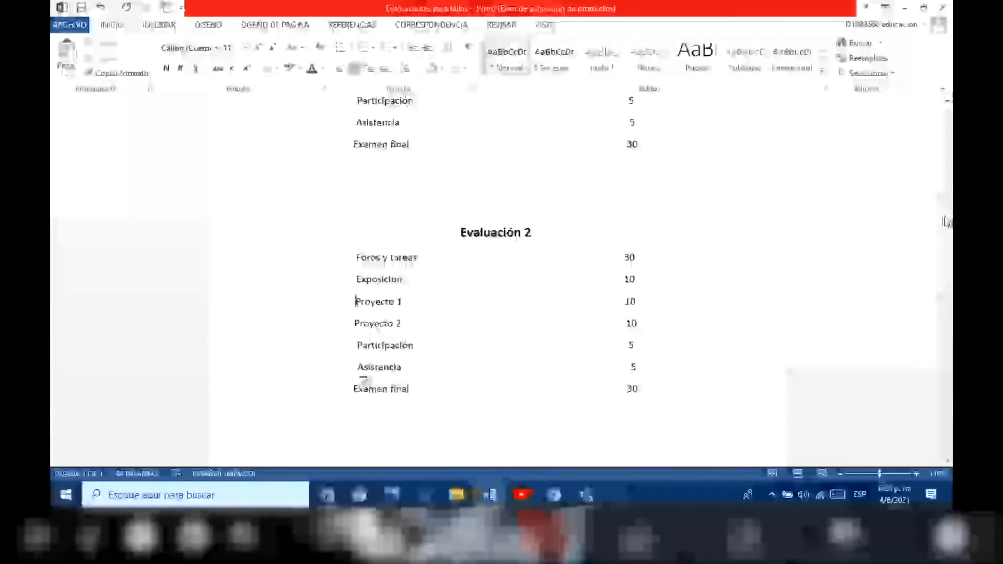
pyautogui.moveTo(946, 221); pyautogui.dragTo(946, 157)
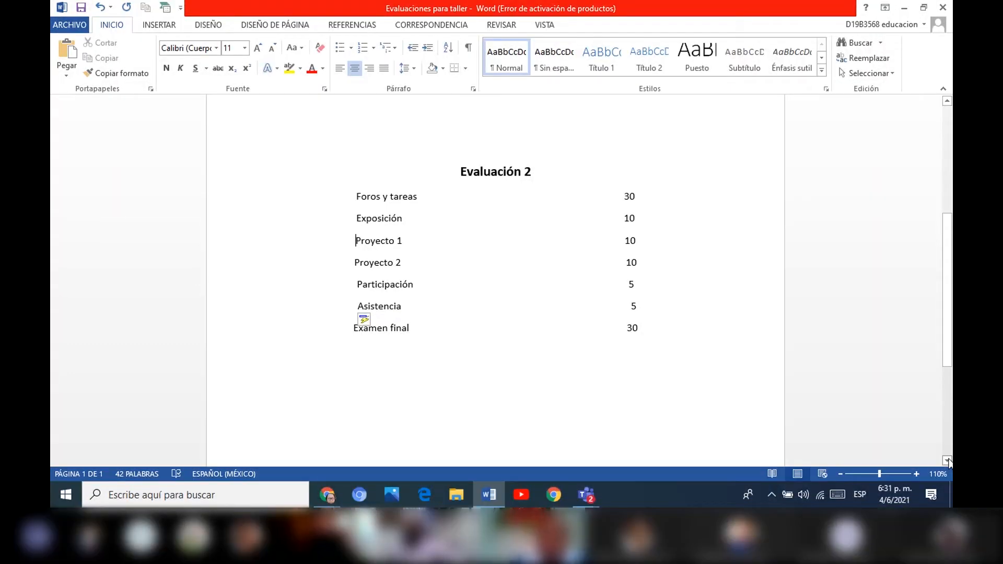
# Switch to Chrome and open the question bank categories from the Taller de Evaluación course administration.
pyautogui.click(559, 493)
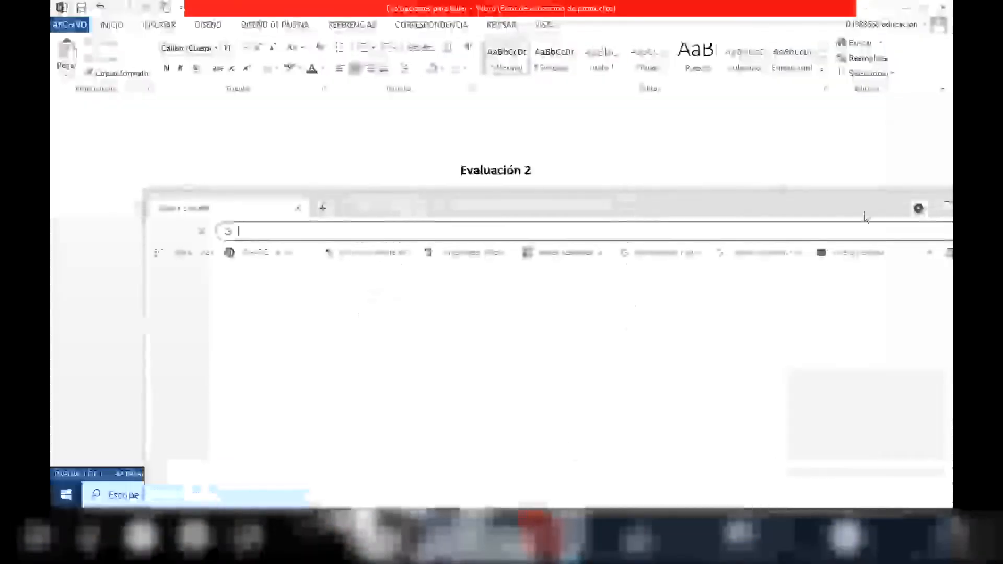
pyautogui.moveTo(841, 214); pyautogui.dragTo(791, 3)
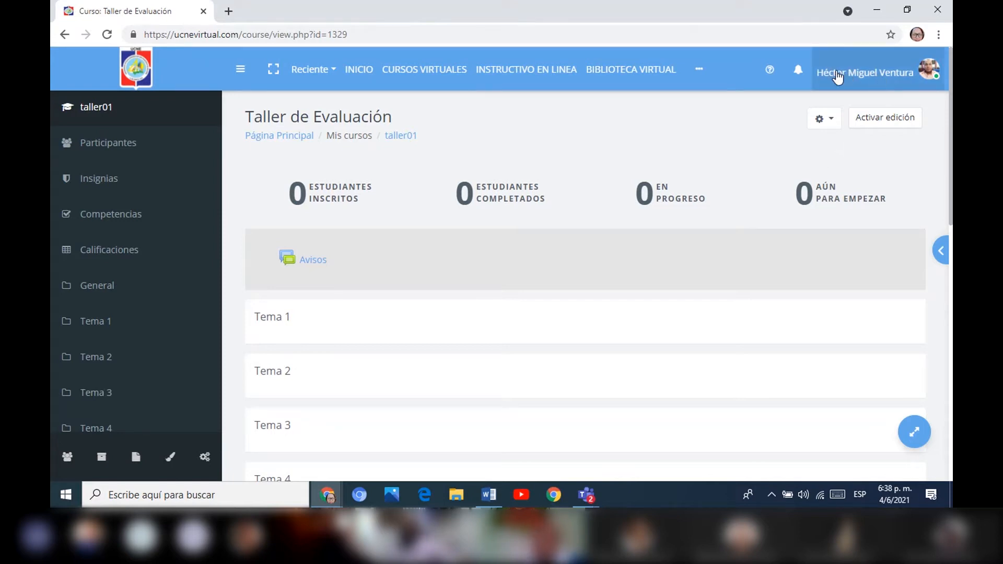
pyautogui.click(831, 123)
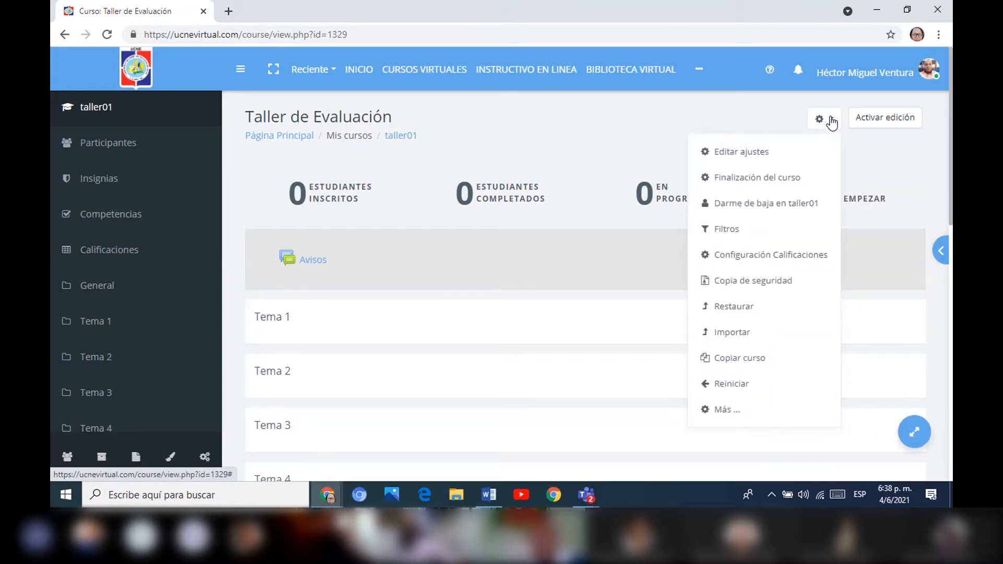
pyautogui.click(723, 411)
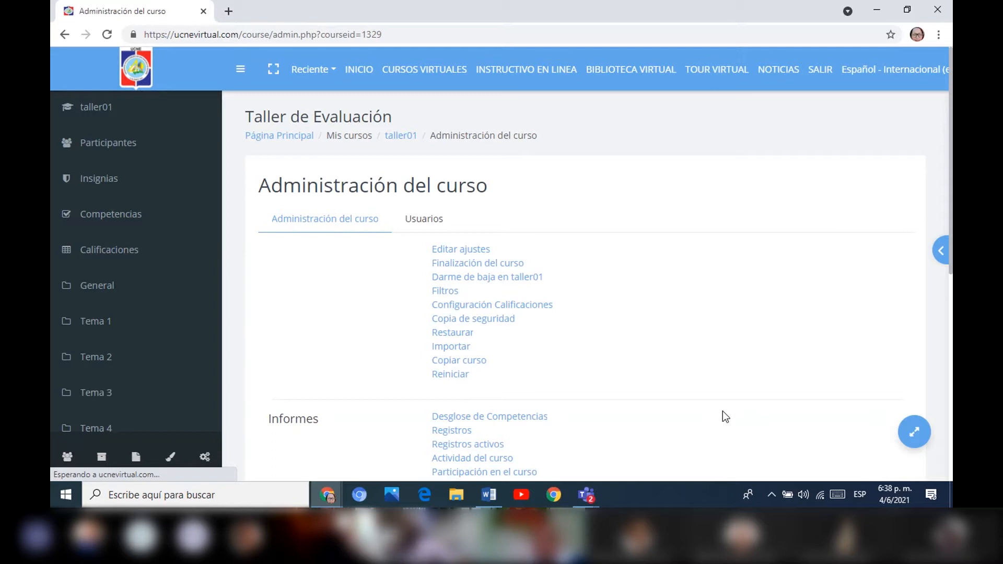
pyautogui.scroll(-4, 722, 411)
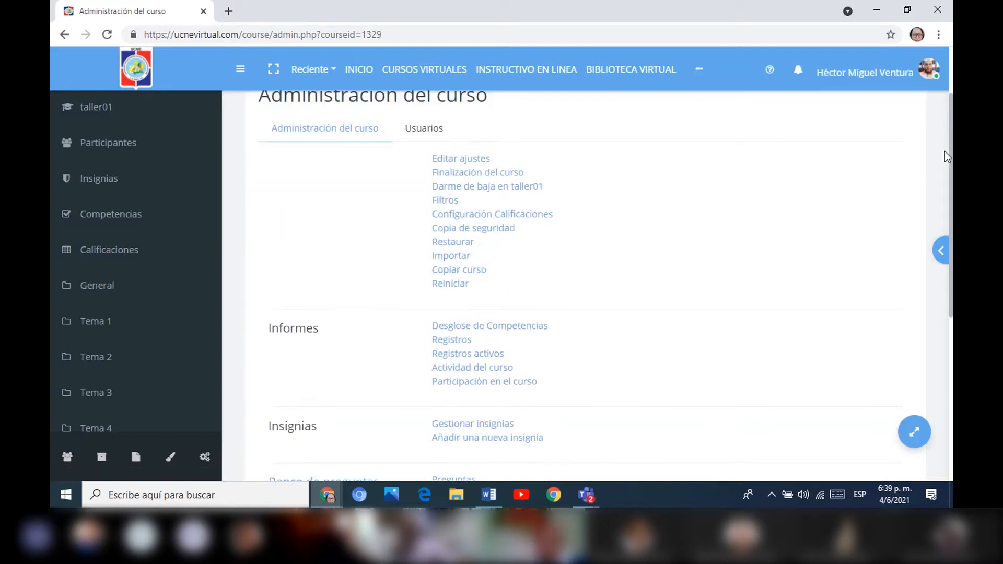
pyautogui.scroll(-3, 925, 224)
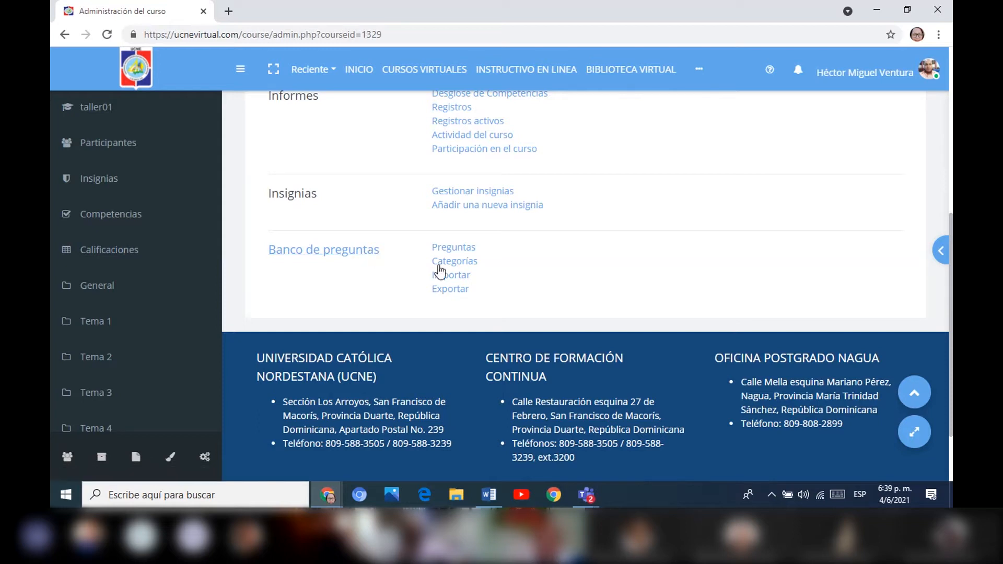
pyautogui.click(466, 265)
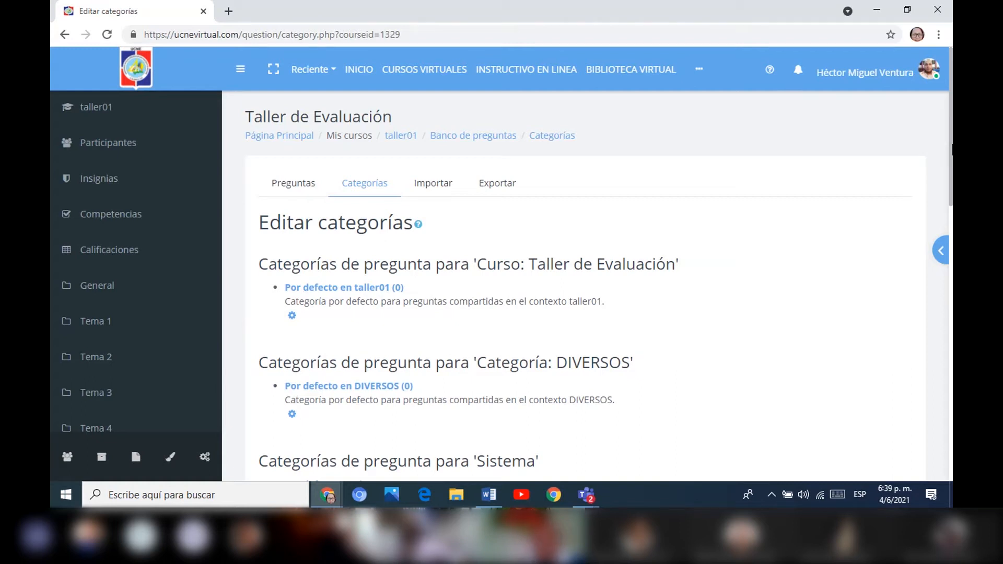
# Add a question category named "Primer Parcial" under the parent category Por defecto en taller01.
pyautogui.moveTo(951, 149); pyautogui.dragTo(934, 299)
pyautogui.click(529, 214)
pyautogui.write('Primer ')
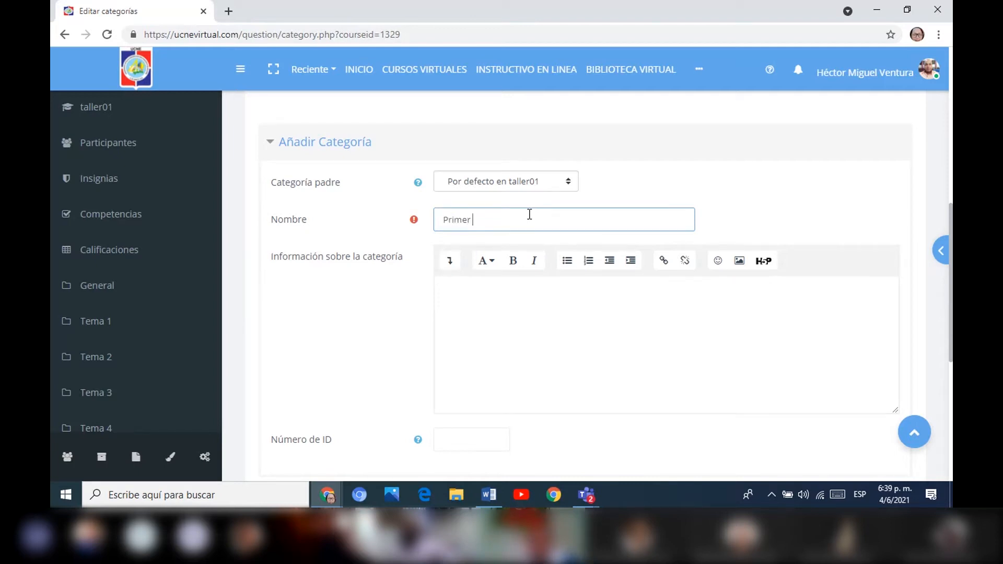
pyautogui.write('Parcial')
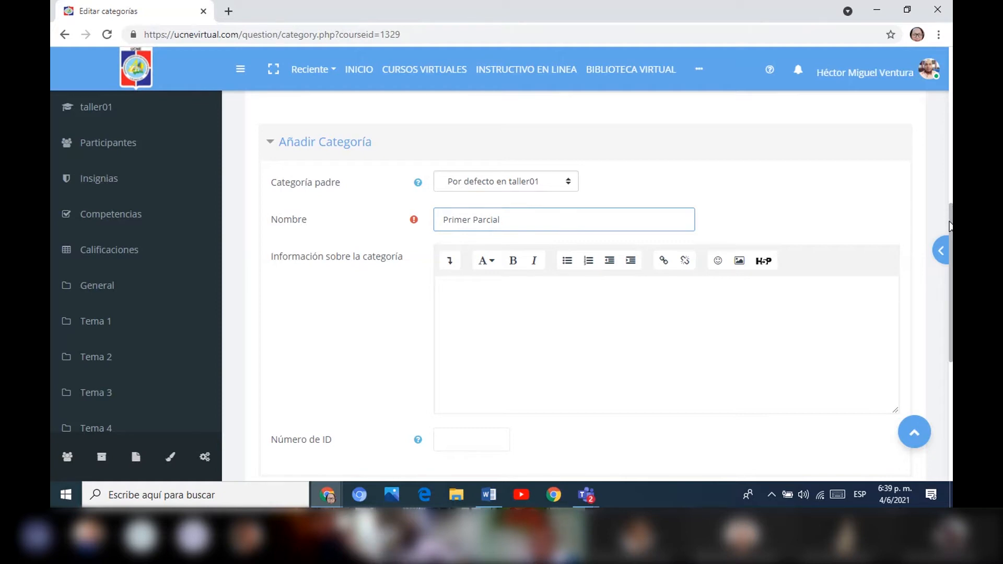
pyautogui.scroll(-2, 951, 224)
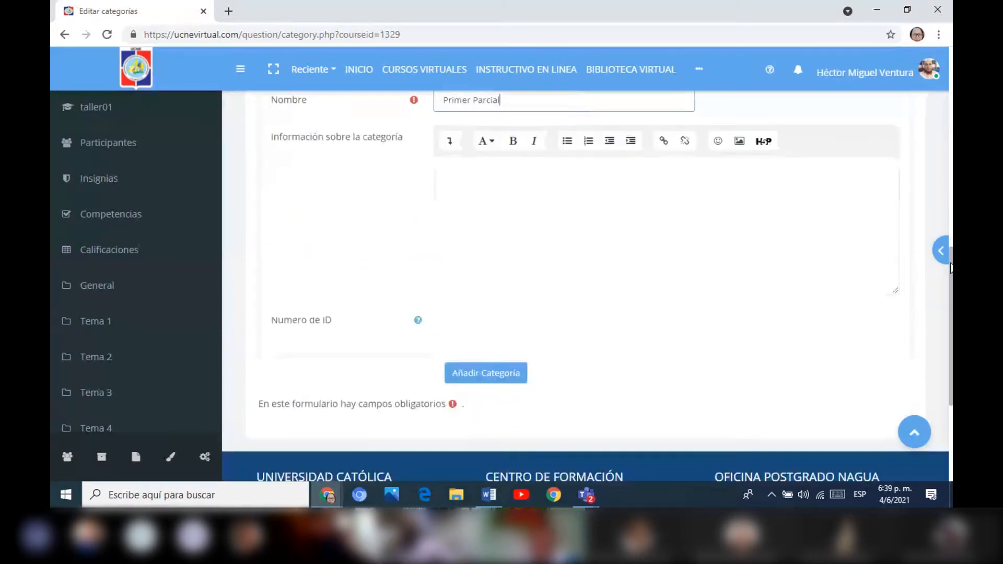
pyautogui.click(509, 380)
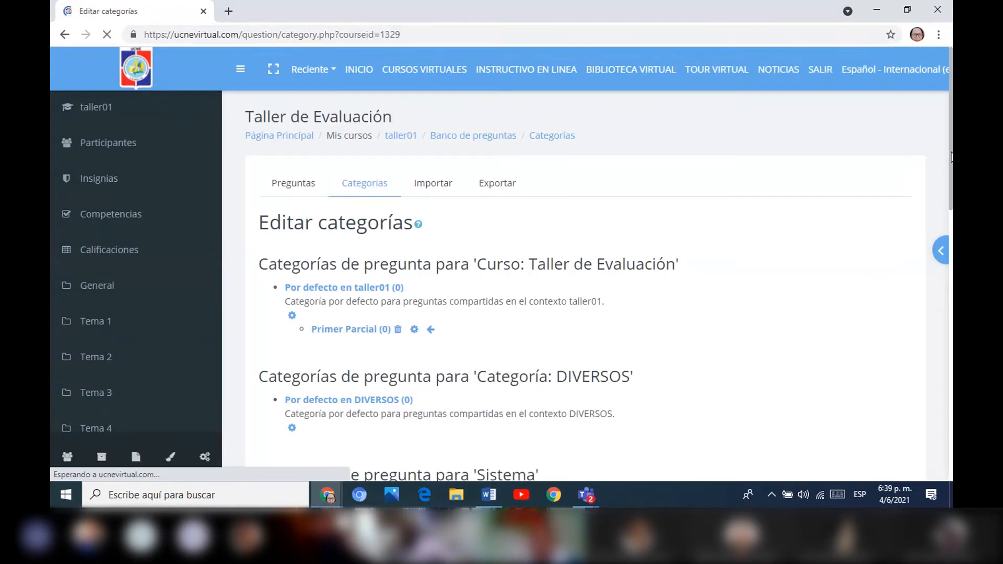
# Add a question category named "Segundo Parcial" under the parent category Por defecto en taller01.
pyautogui.scroll(-8, 604, 322)
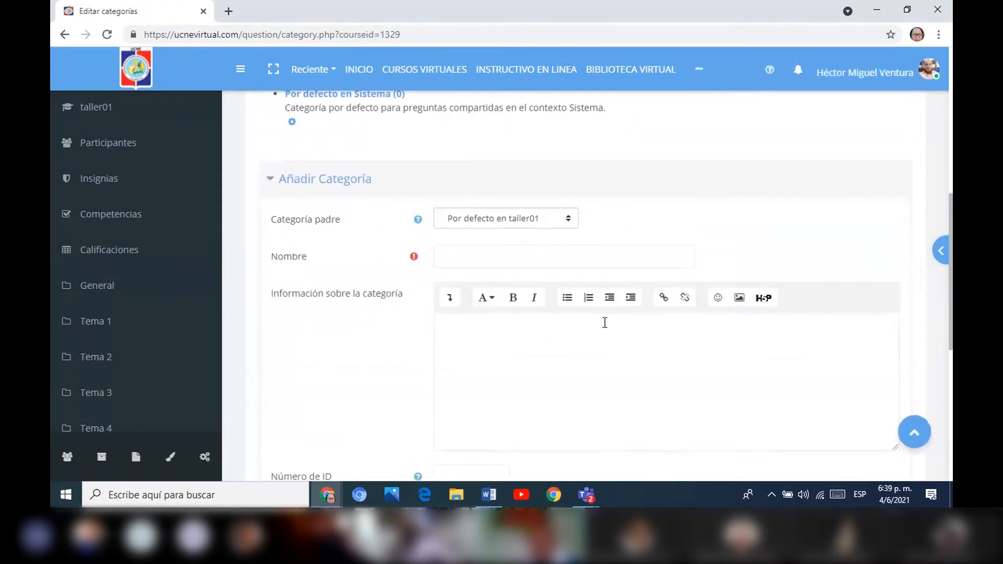
pyautogui.click(545, 260)
pyautogui.write('Segundo Parcial')
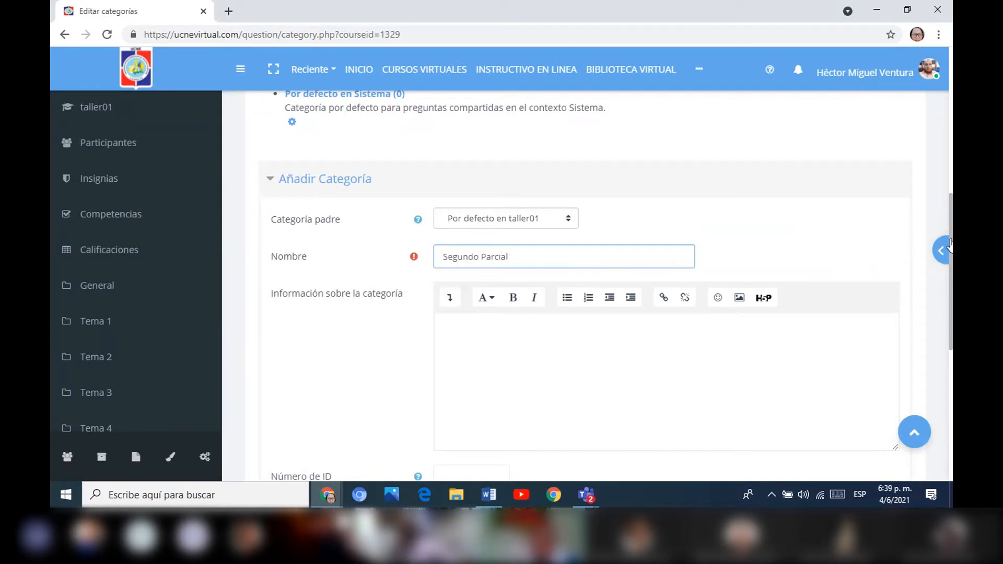
pyautogui.scroll(-5, 946, 261)
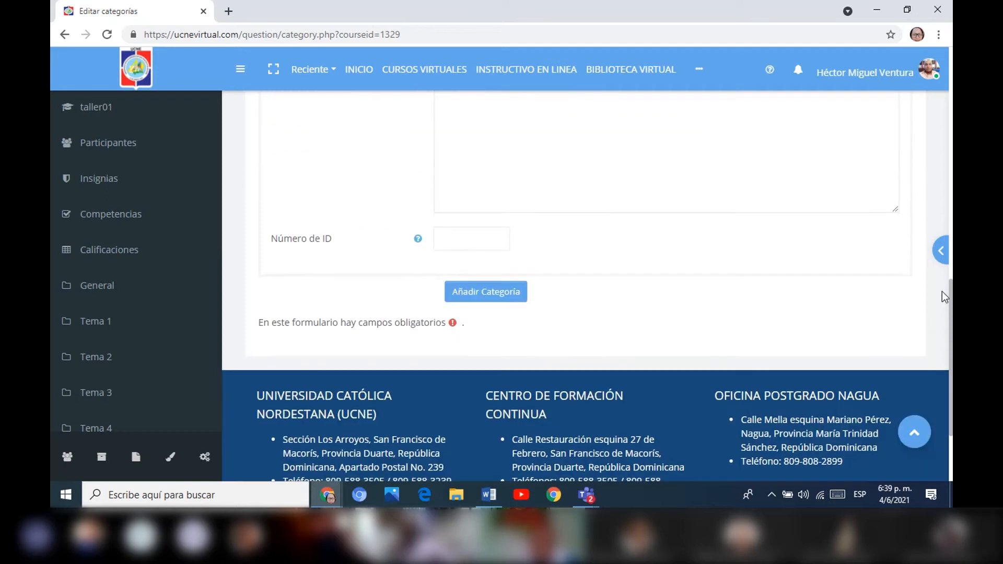
pyautogui.click(500, 291)
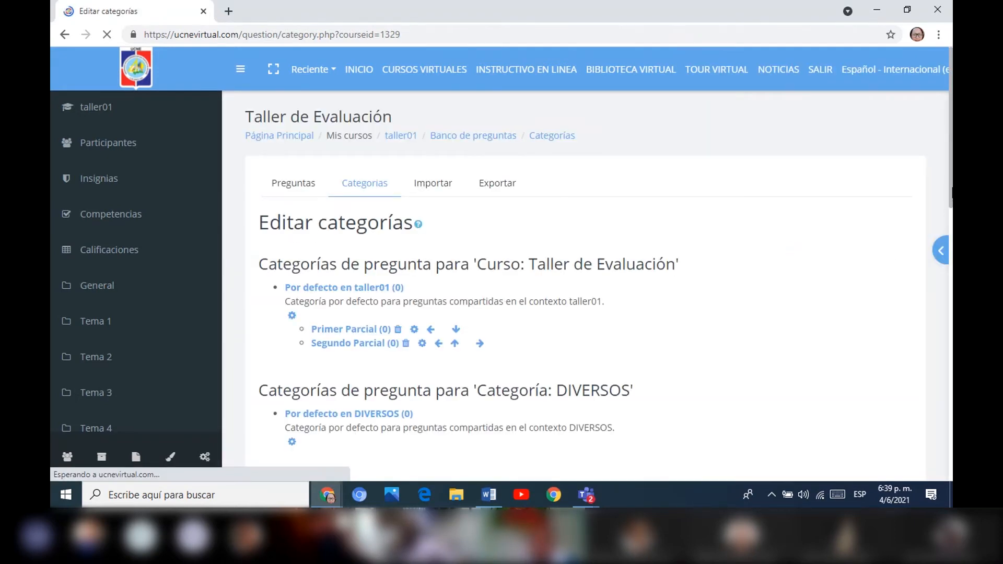
# Add a question category named "Examen Final" under the parent category Por defecto en taller01.
pyautogui.scroll(-7, 943, 245)
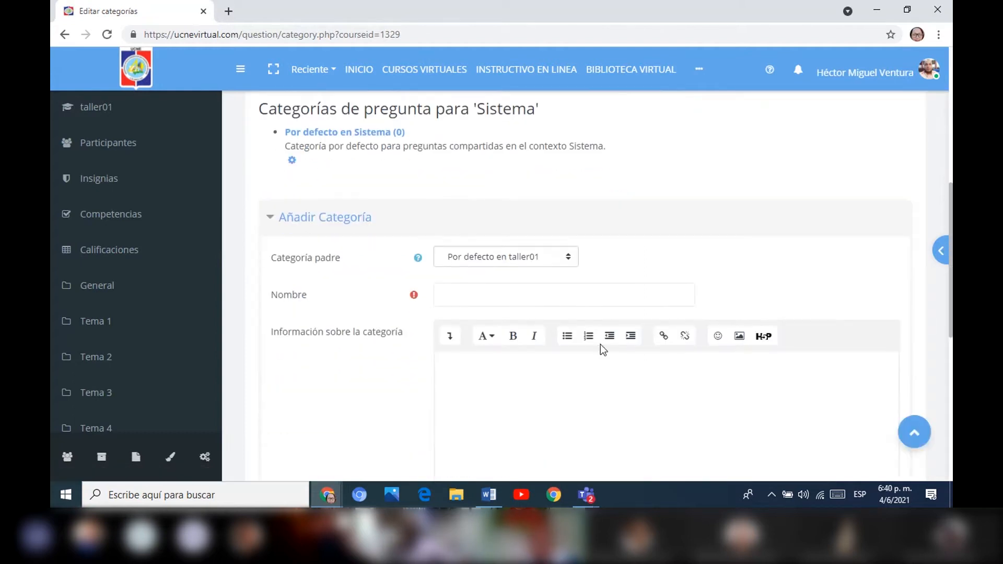
pyautogui.click(493, 293)
pyautogui.write('E')
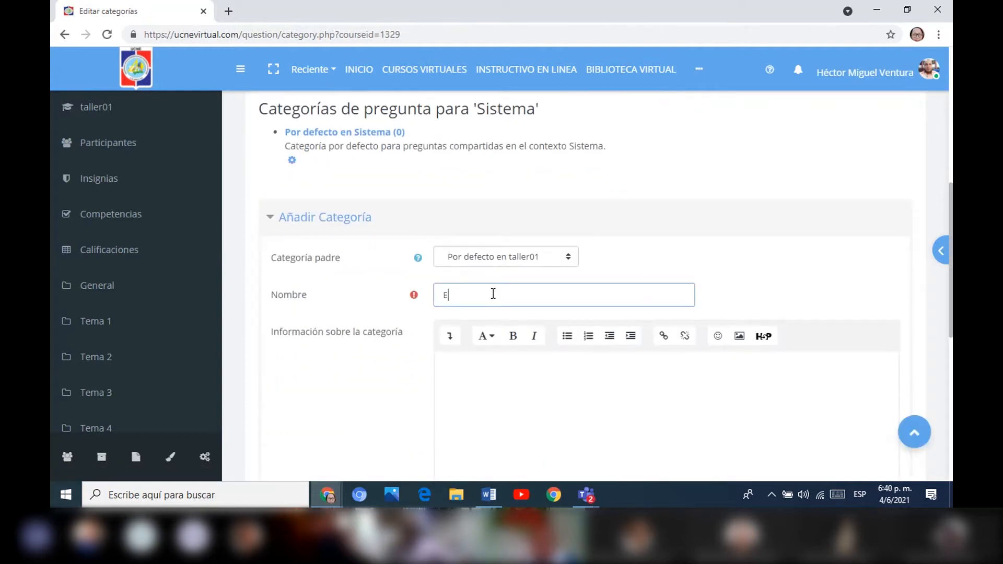
pyautogui.write('xamen final')
pyautogui.click(481, 295)
pyautogui.press('BackSpace')
pyautogui.write('F')
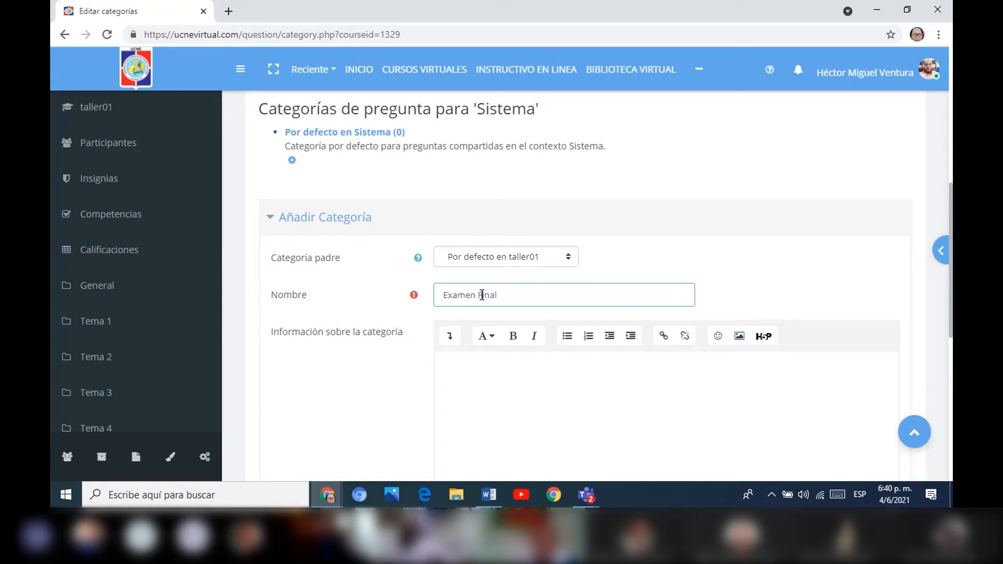
pyautogui.scroll(-3, 888, 229)
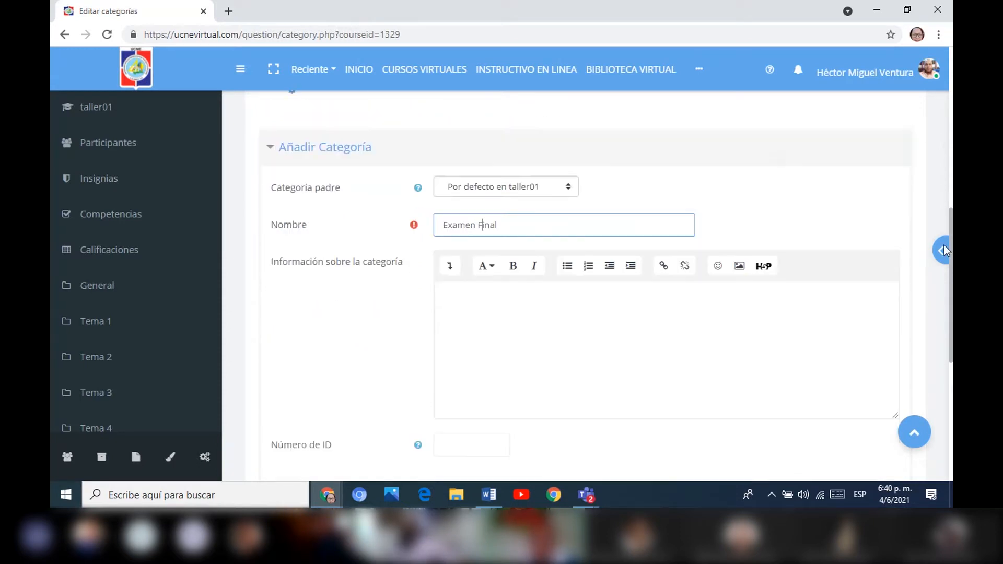
pyautogui.click(488, 435)
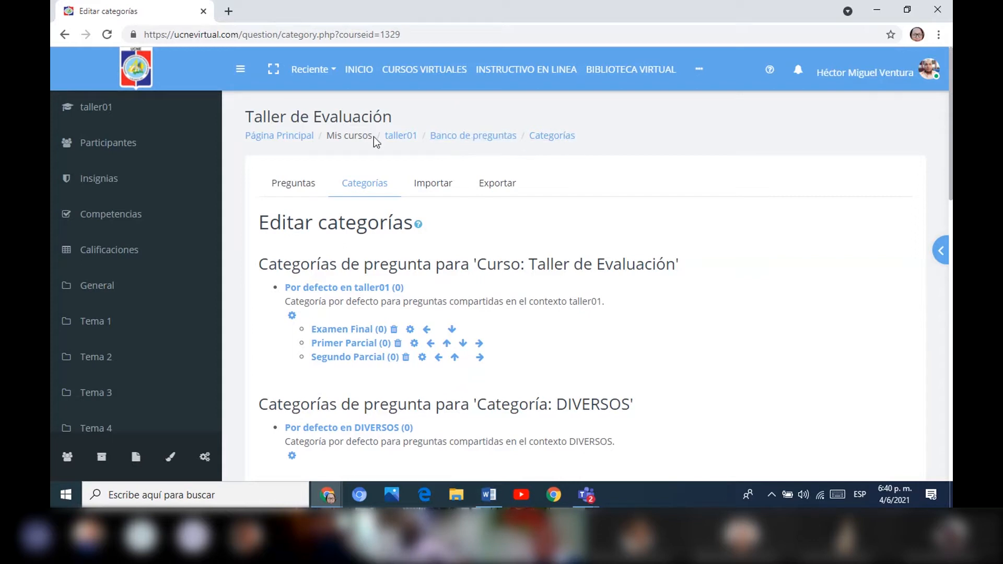
# Start a new Opción múltiple question in the question bank and assign it to the Primer Parcial category.
pyautogui.click(495, 137)
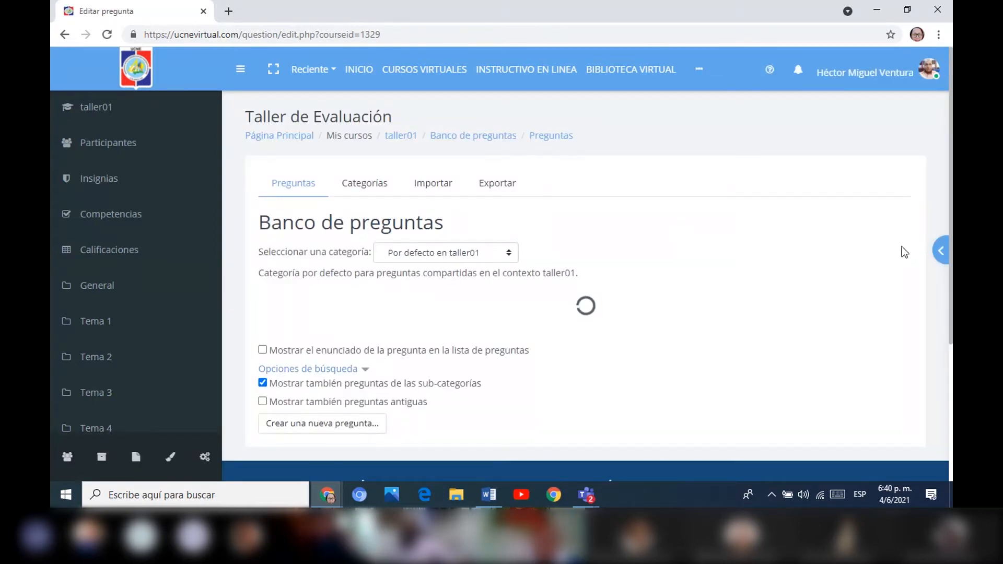
pyautogui.moveTo(950, 157)
pyautogui.mouseDown()
pyautogui.moveTo(945, 230)
pyautogui.moveTo(952, 173)
pyautogui.mouseUp()
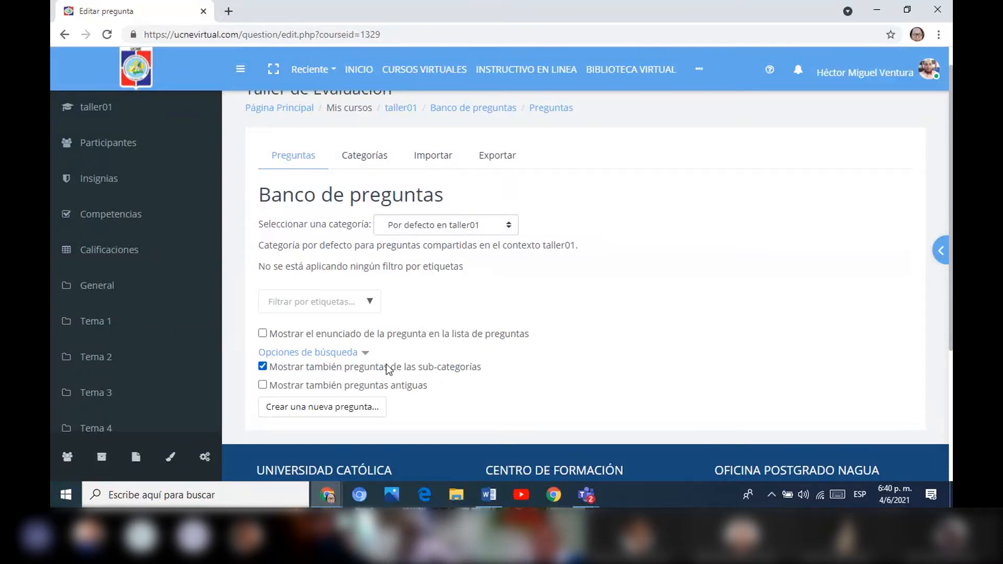
pyautogui.click(357, 409)
pyautogui.click(386, 146)
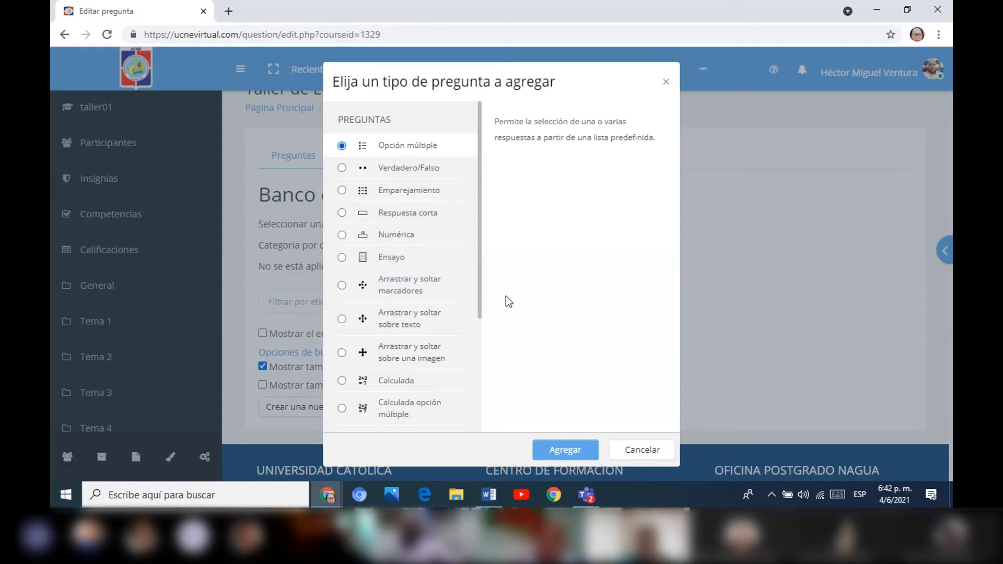
pyautogui.click(568, 449)
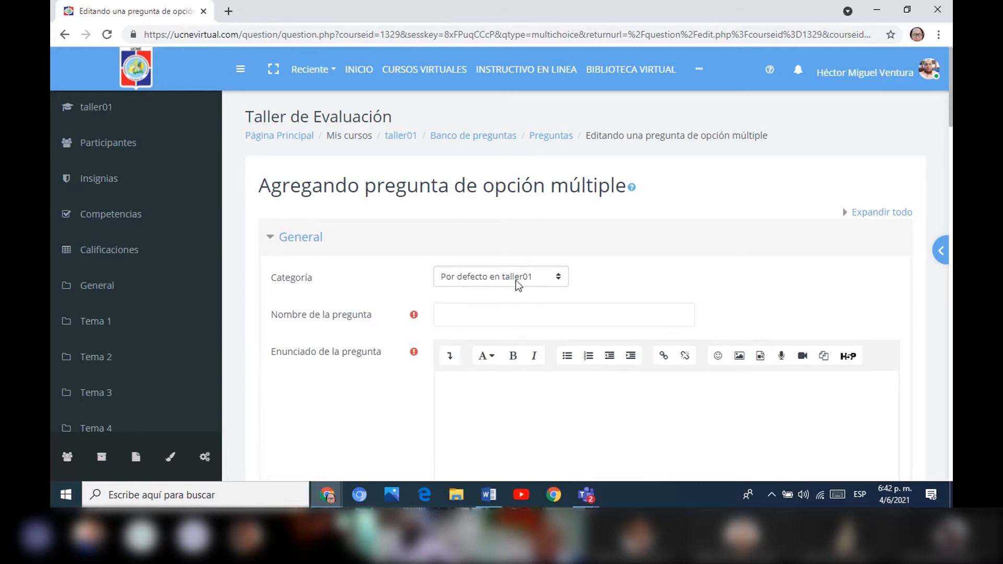
pyautogui.click(549, 284)
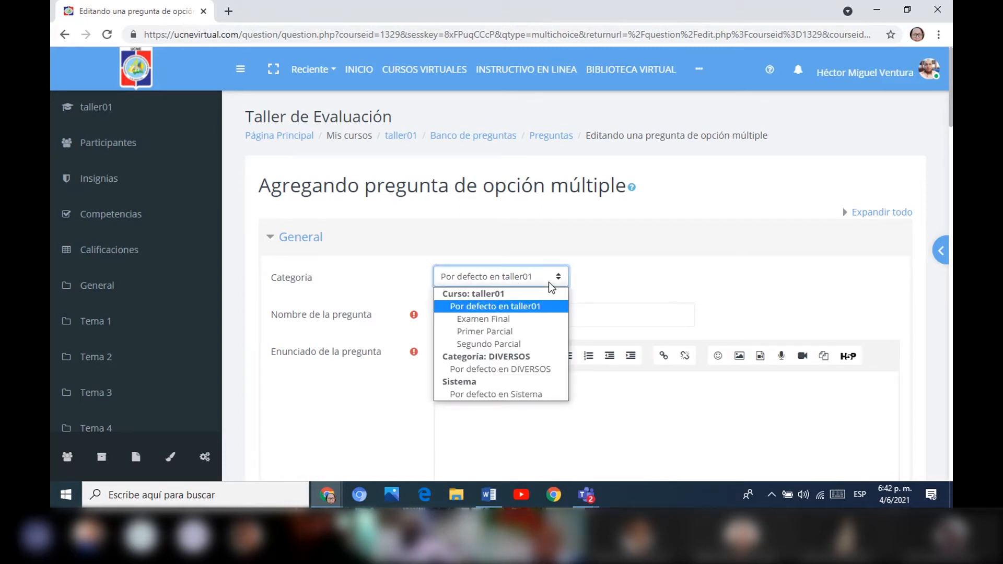
pyautogui.click(522, 331)
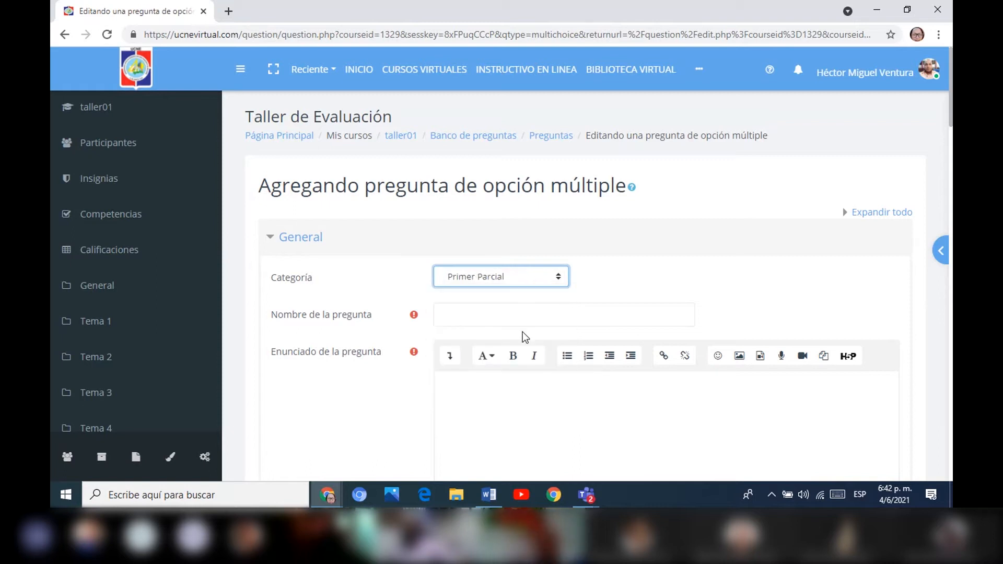
# Name the question "1" and enter the statement "Es la parte física del computador".
pyautogui.click(451, 317)
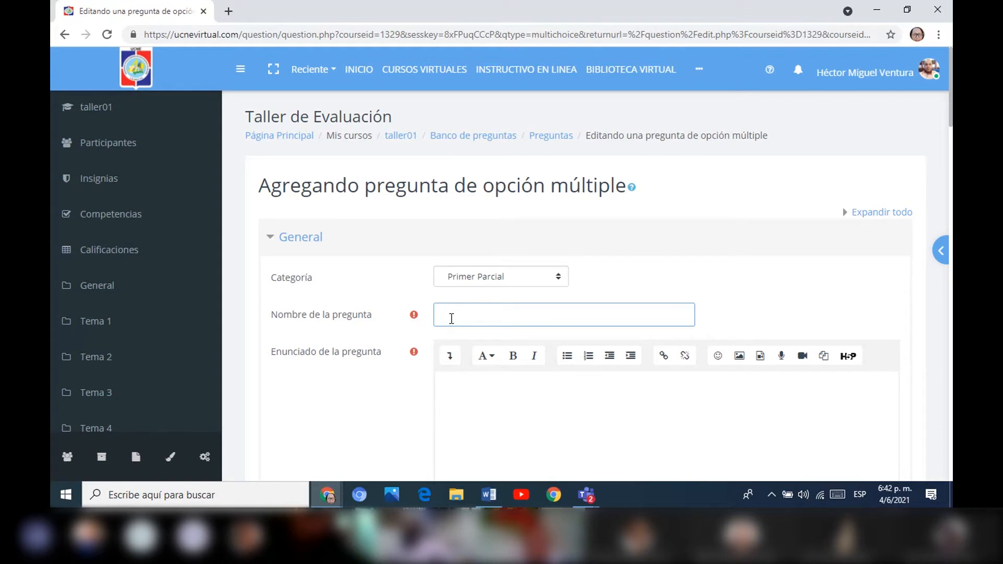
pyautogui.write('1')
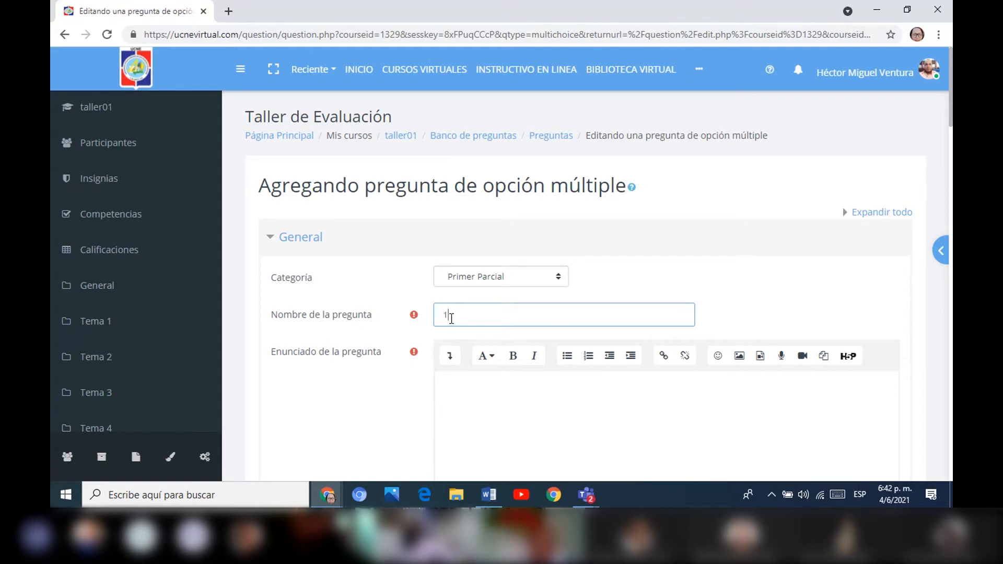
pyautogui.click(453, 397)
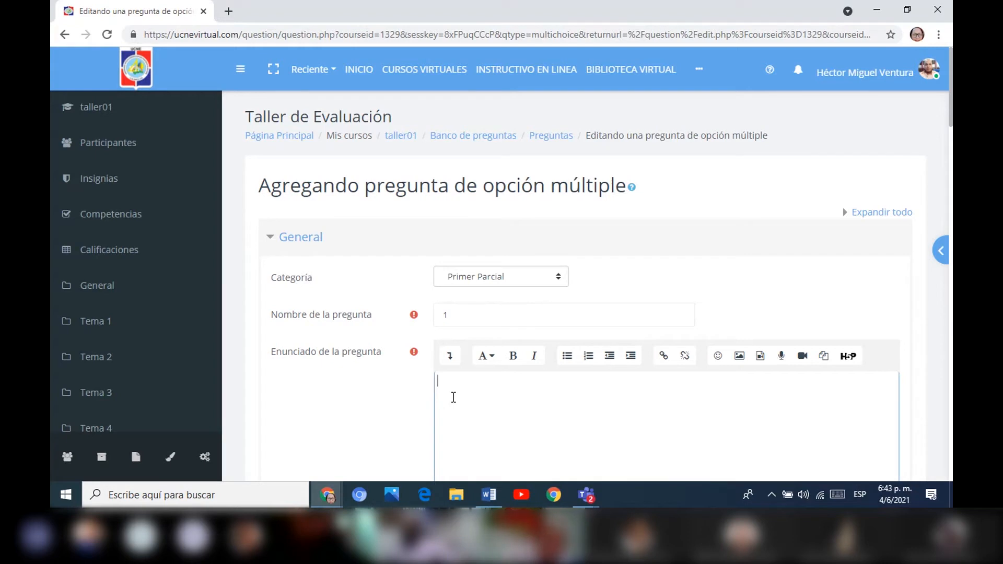
pyautogui.write('Es la parte física del computador')
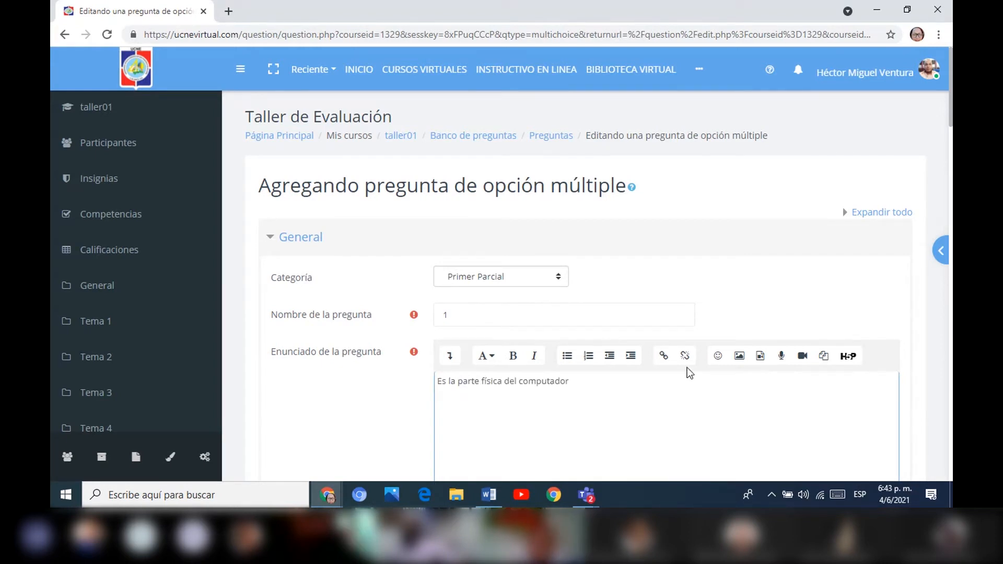
# Set the numbering of the question's choices to uppercase letters (A., B., C., ...).
pyautogui.moveTo(951, 72); pyautogui.dragTo(944, 114)
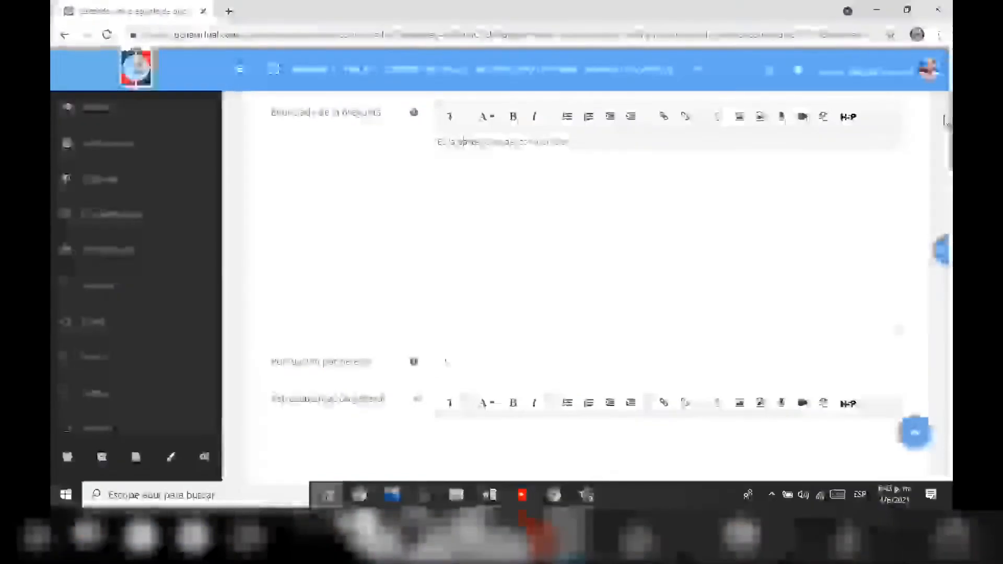
pyautogui.scroll(-10, 919, 204)
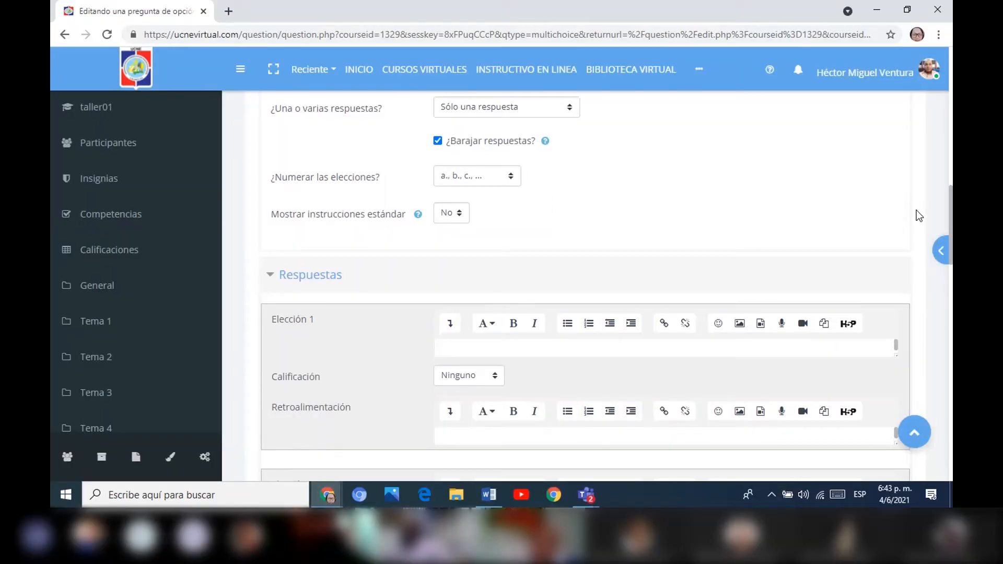
pyautogui.scroll(2, 917, 201)
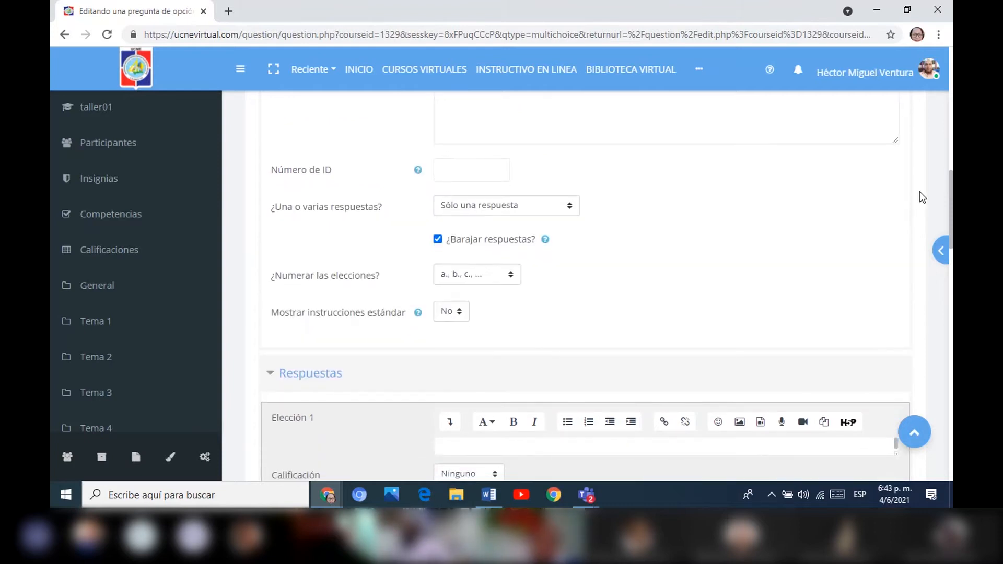
pyautogui.scroll(1, 919, 191)
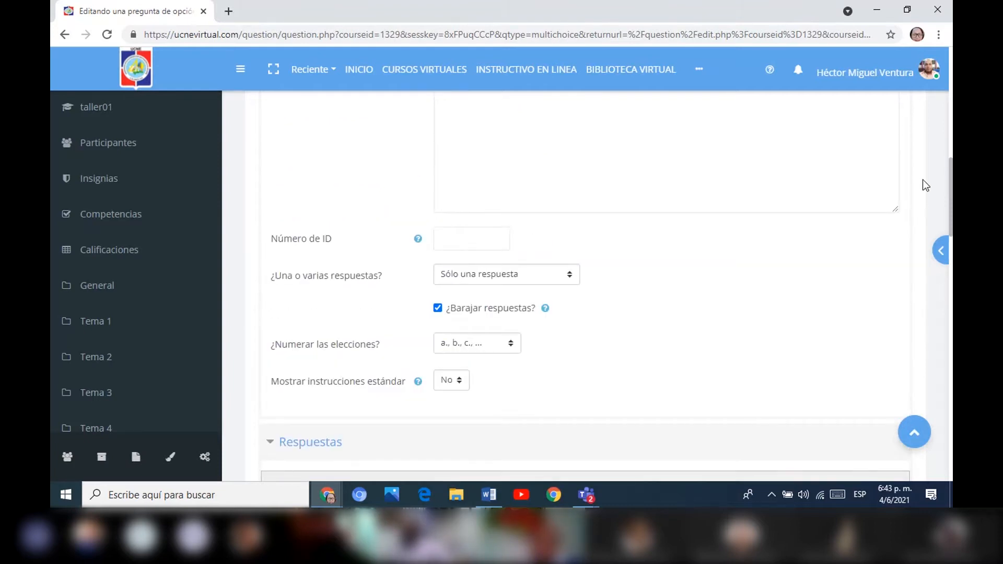
pyautogui.scroll(-3, 919, 199)
pyautogui.scroll(-2, 910, 215)
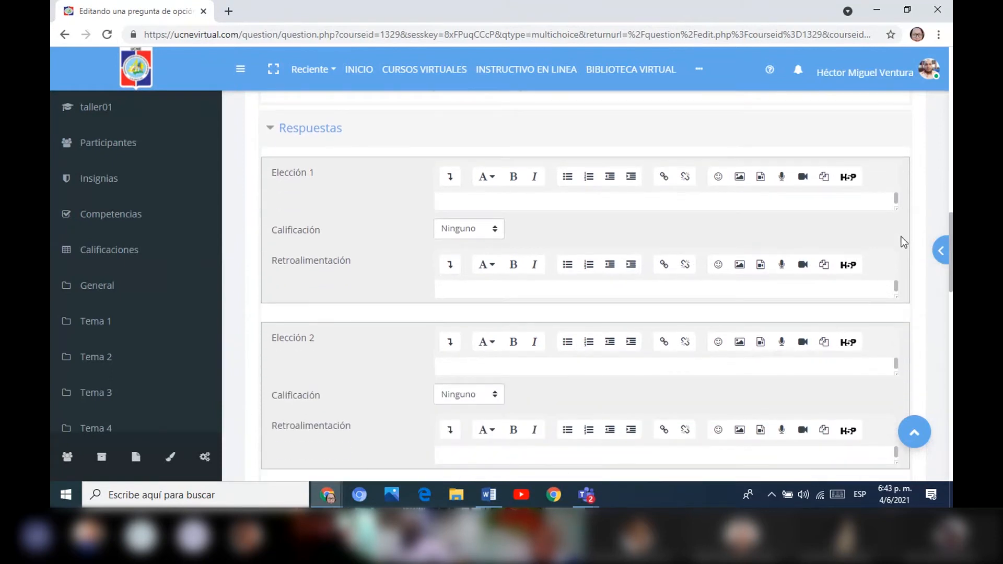
pyautogui.scroll(7, 925, 162)
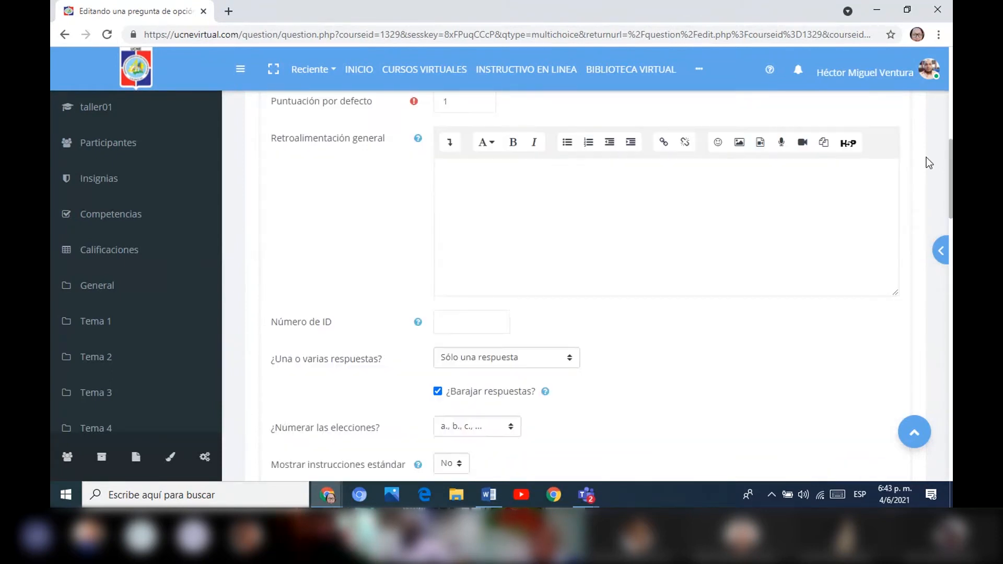
pyautogui.scroll(-4, 928, 148)
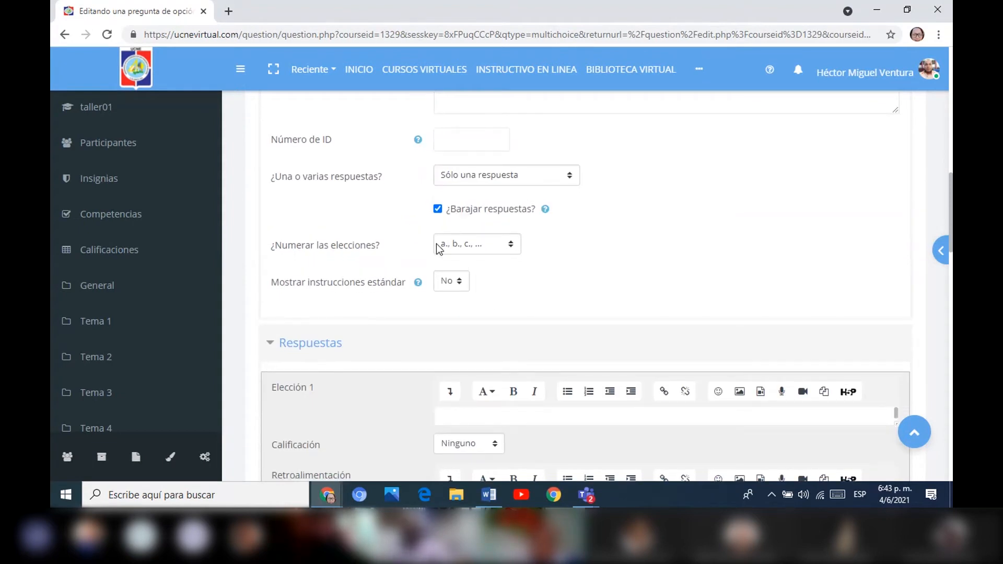
pyautogui.click(513, 246)
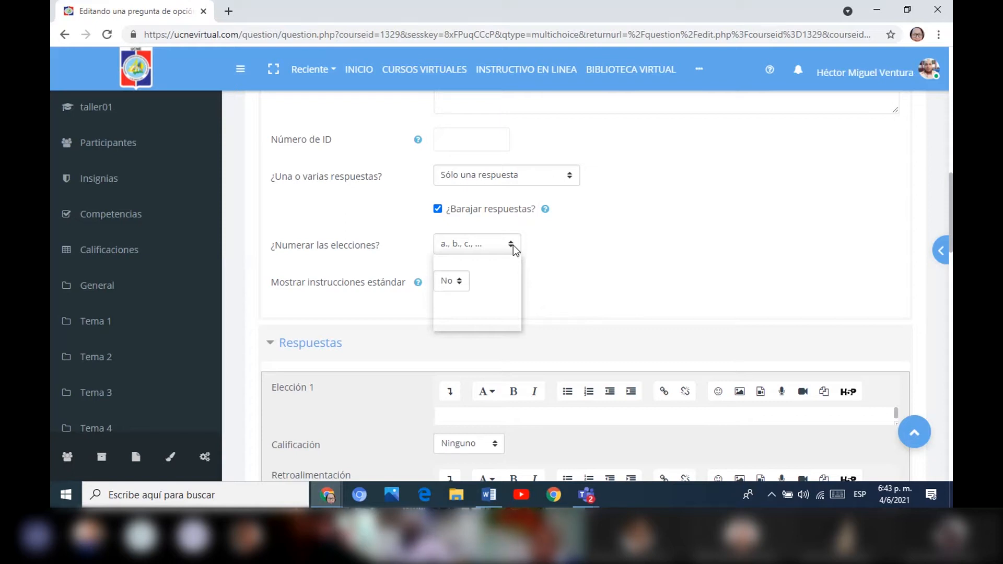
pyautogui.click(486, 274)
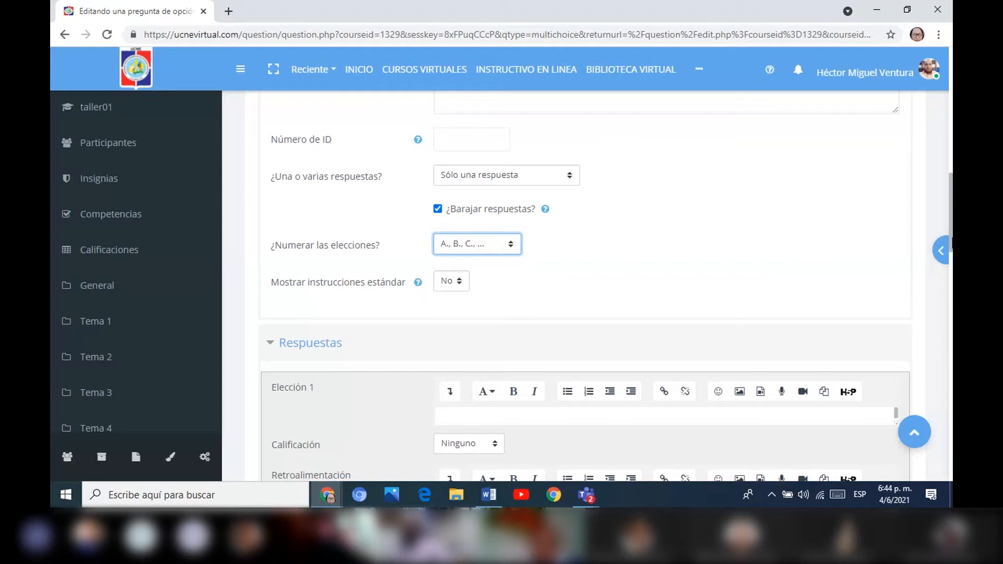
# Enlarge the answer text area of Elección 1 so it holds several lines.
pyautogui.scroll(-2, 951, 214)
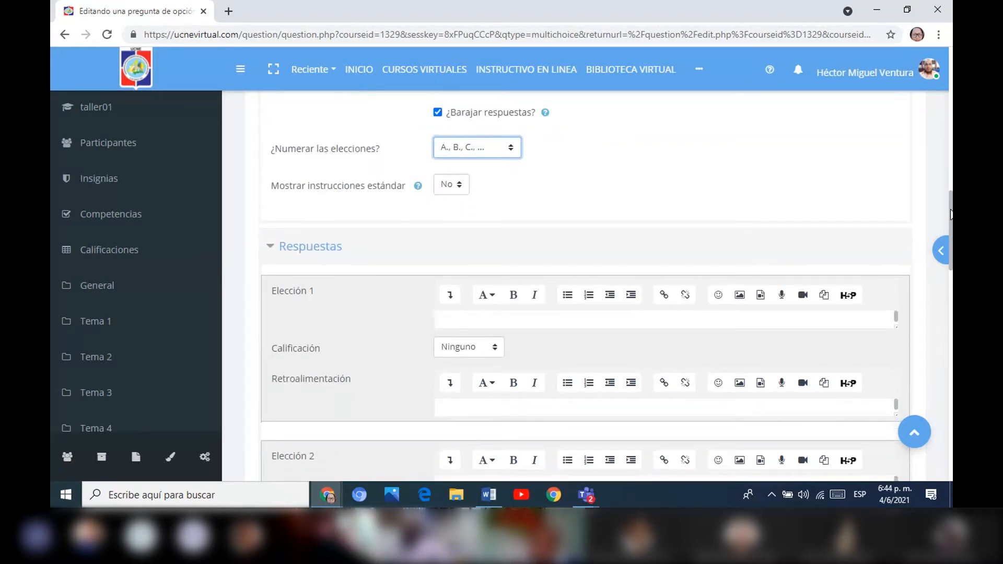
pyautogui.scroll(-1, 951, 214)
pyautogui.scroll(1, 950, 219)
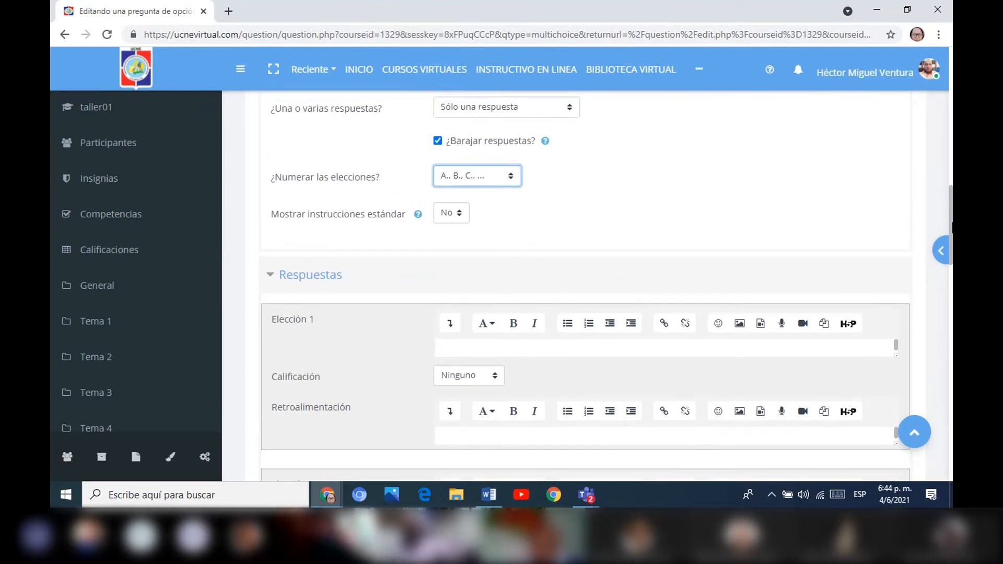
pyautogui.scroll(3, 950, 215)
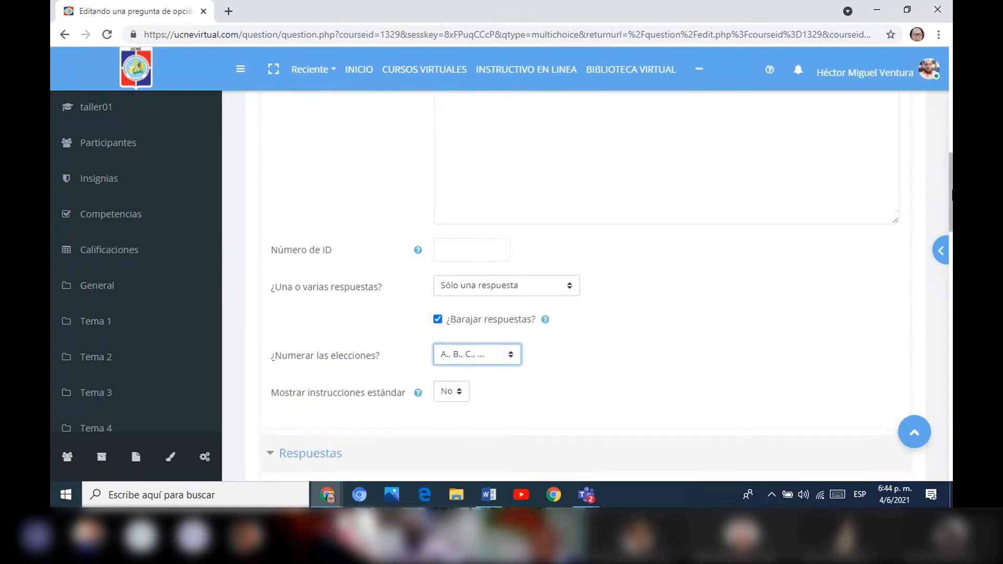
pyautogui.moveTo(951, 191); pyautogui.dragTo(922, 277)
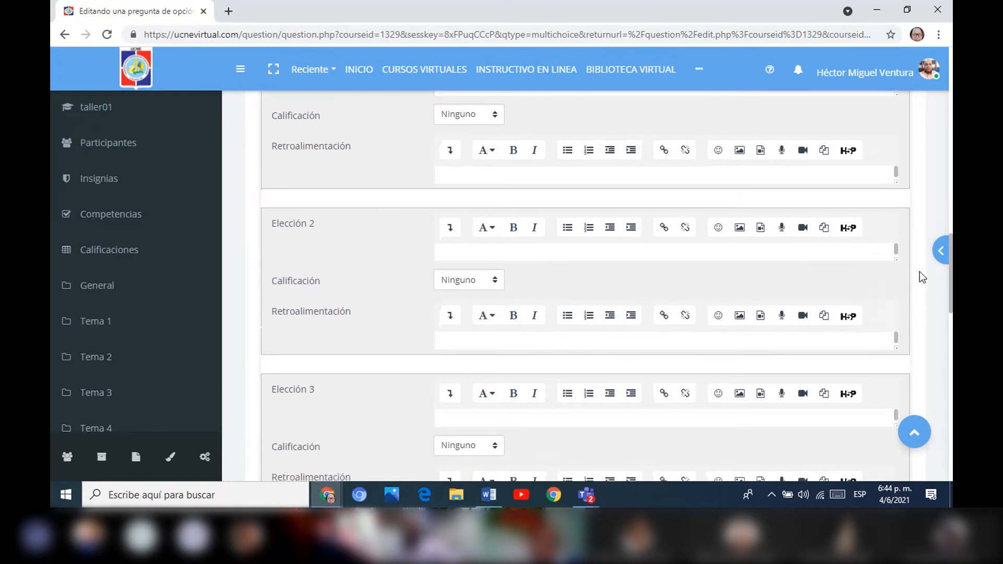
pyautogui.click(449, 174)
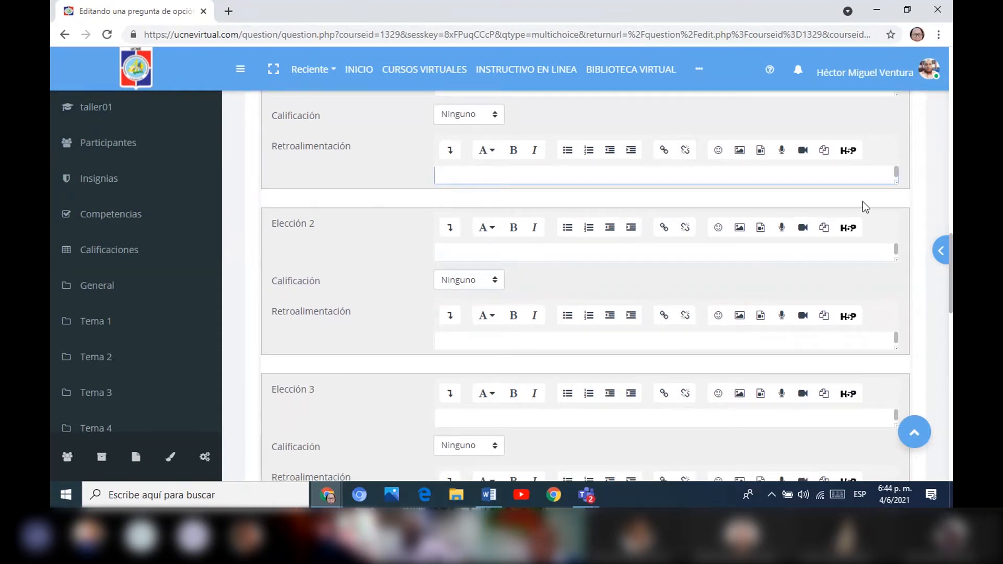
pyautogui.scroll(3, 585, 286)
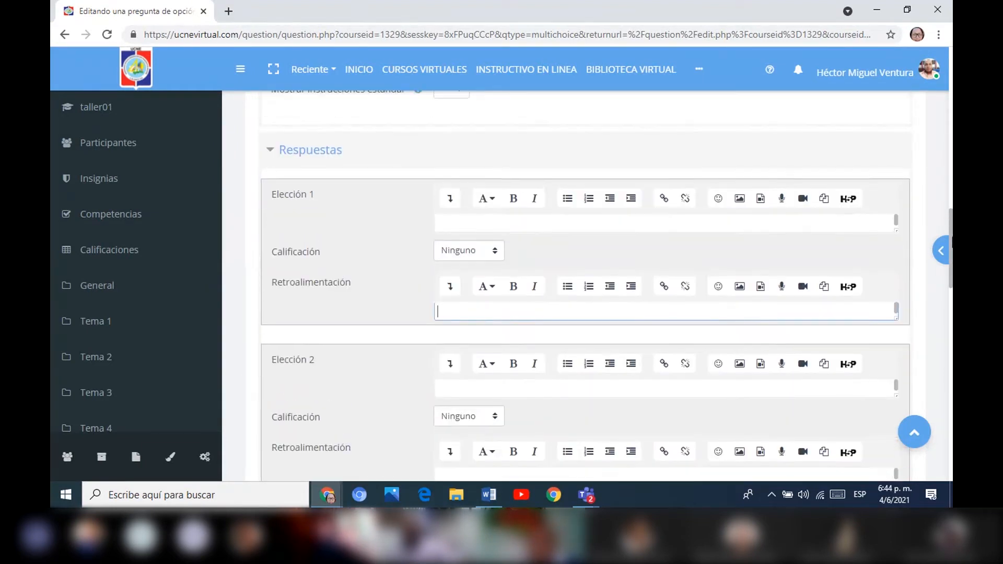
pyautogui.scroll(1, 497, 280)
pyautogui.click(497, 269)
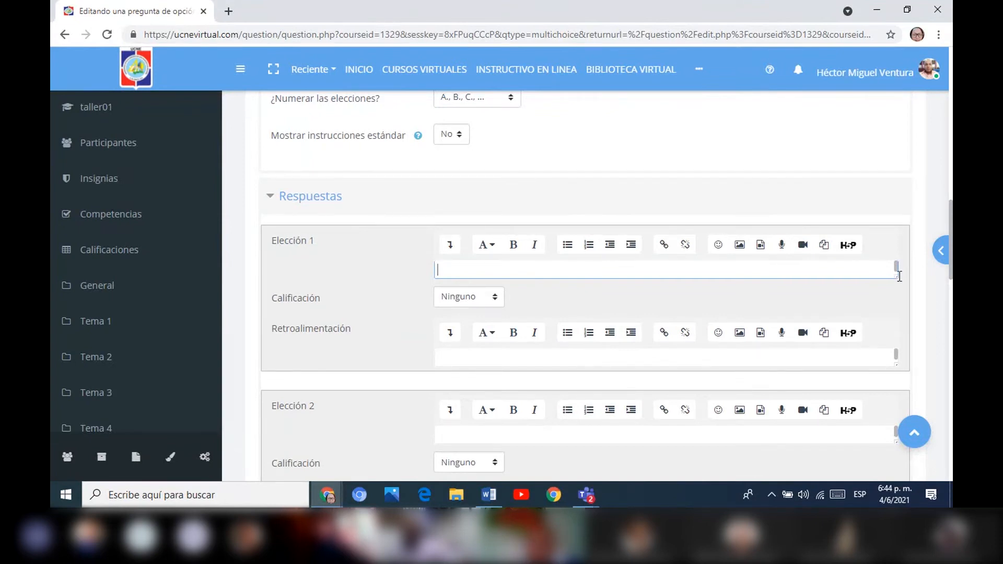
pyautogui.moveTo(895, 275); pyautogui.dragTo(895, 355)
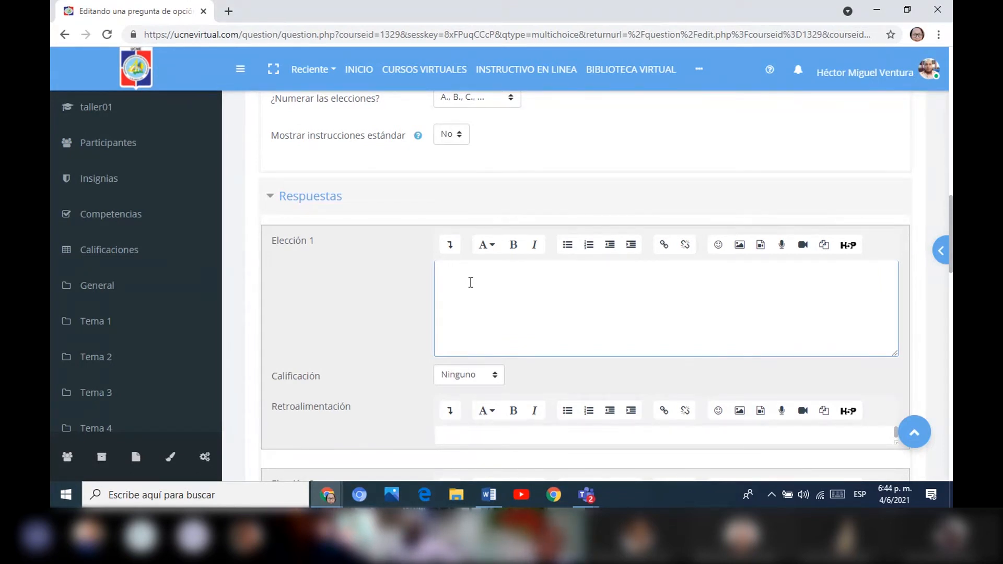
# Enter "Hardware" as the answer for Elección 1 and set its Calificación to 100%.
pyautogui.write('Hardwa')
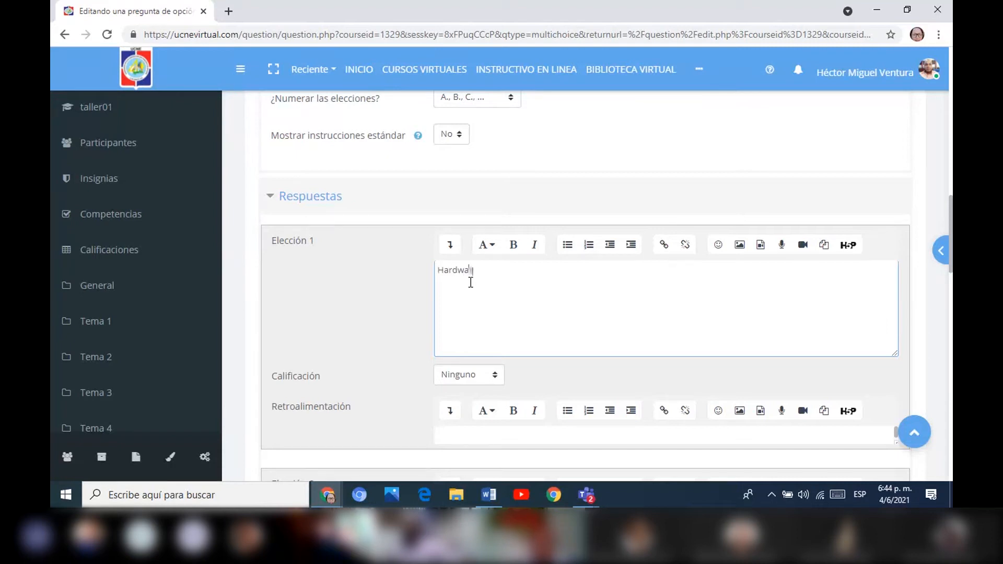
pyautogui.write('re')
pyautogui.click(496, 375)
pyautogui.click(492, 134)
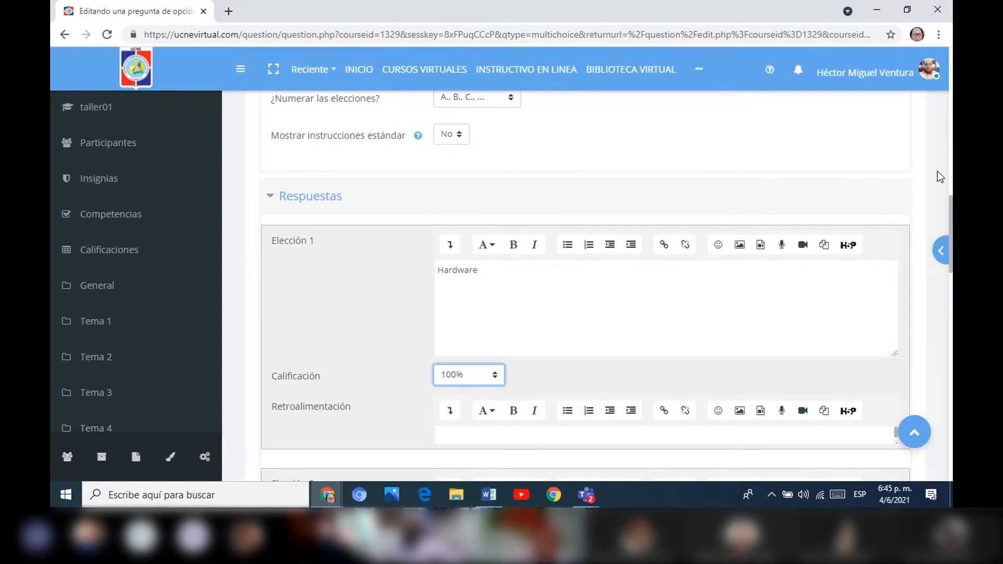
# Enlarge the answer text area of Elección 2 and enter "Software" as its answer.
pyautogui.moveTo(950, 230); pyautogui.dragTo(897, 334)
pyautogui.click(504, 289)
pyautogui.write('S')
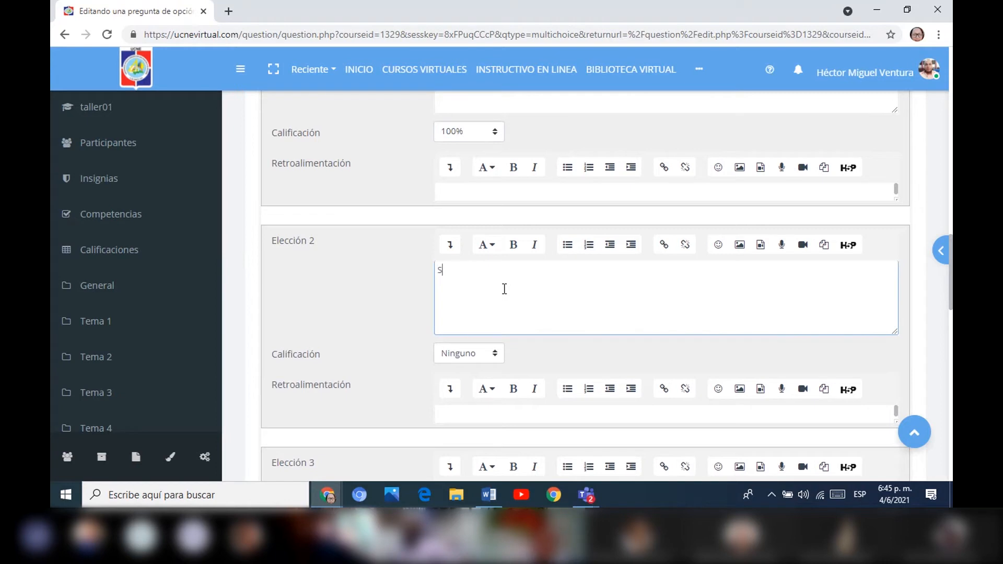
pyautogui.write('oftware')
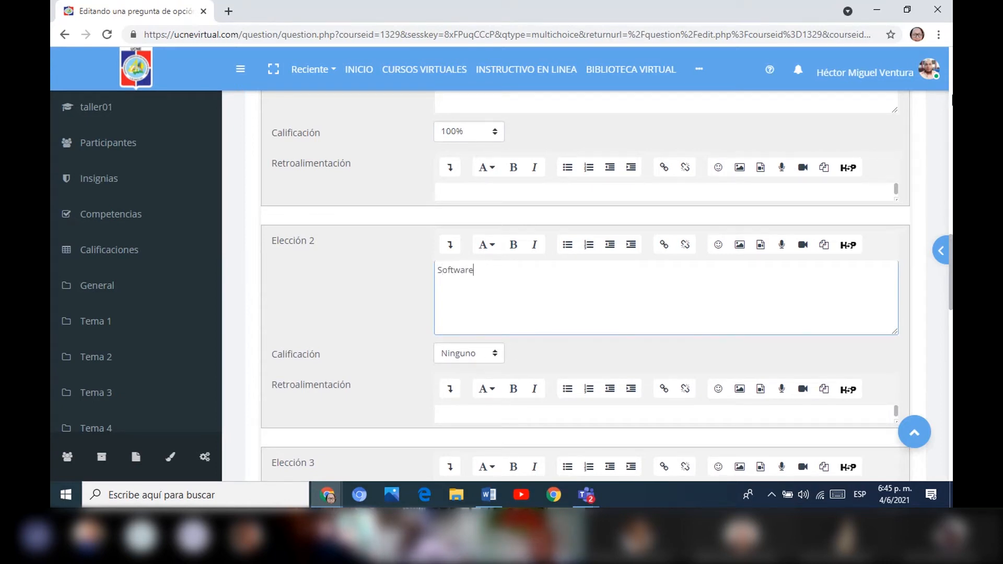
# Enlarge the answer text area of Elección 3 and enter "Teclado" as its answer.
pyautogui.scroll(15, 951, 70)
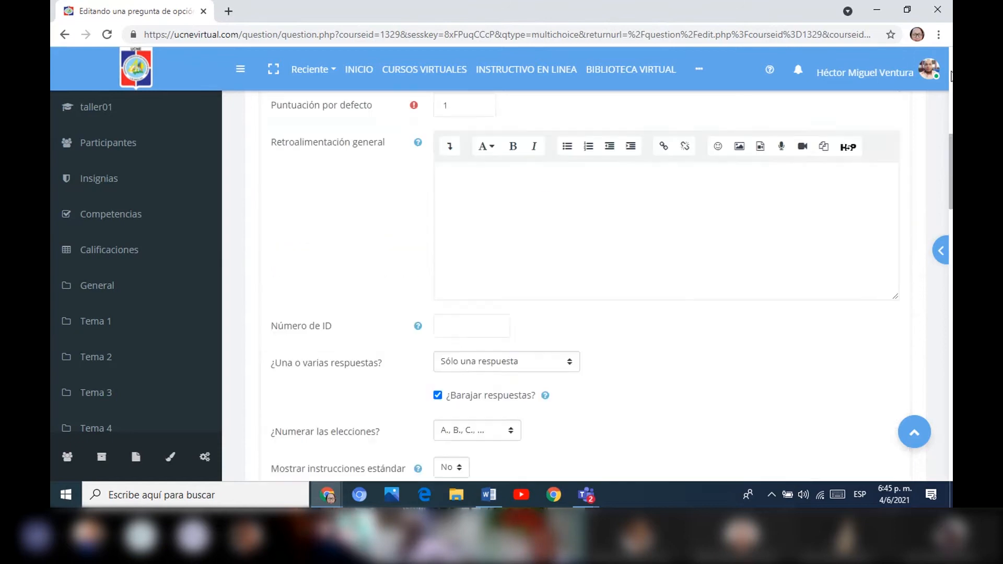
pyautogui.scroll(-4, 940, 152)
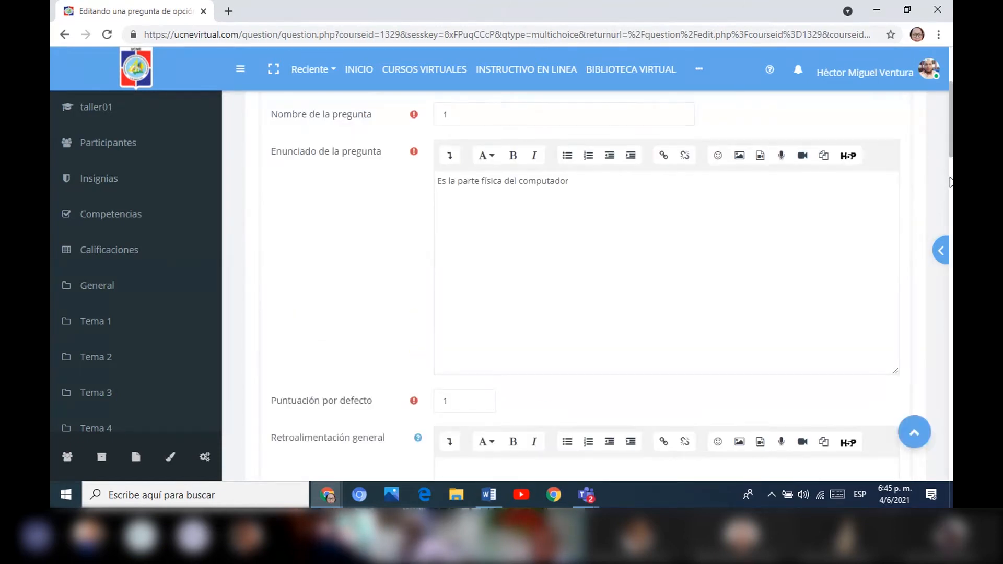
pyautogui.scroll(-15, 944, 219)
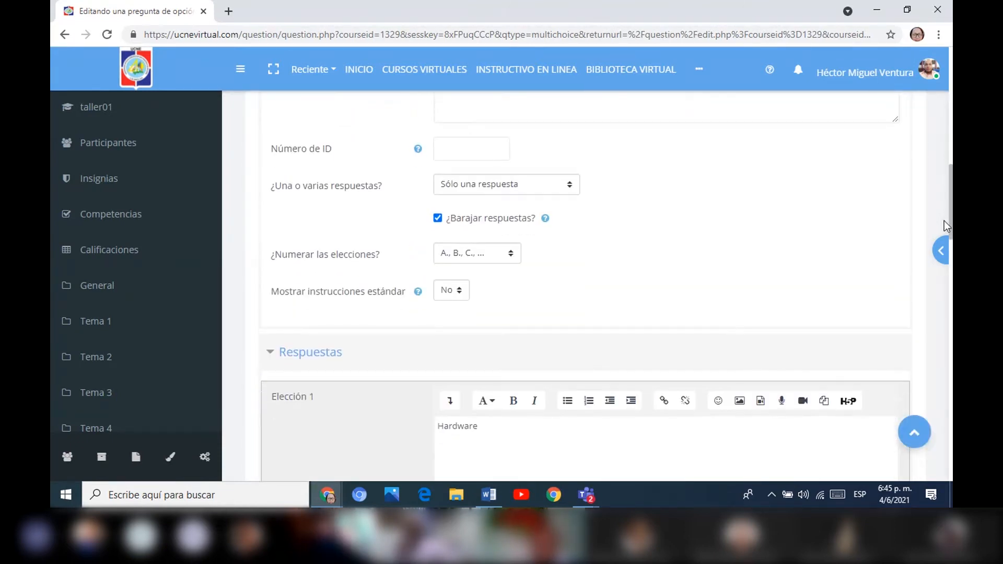
pyautogui.scroll(-6, 935, 282)
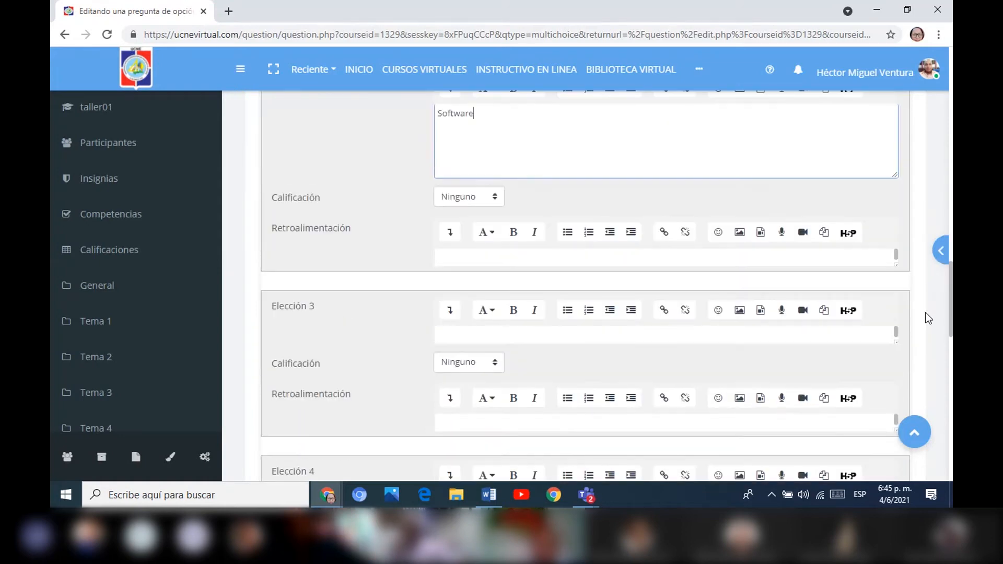
pyautogui.click(874, 239)
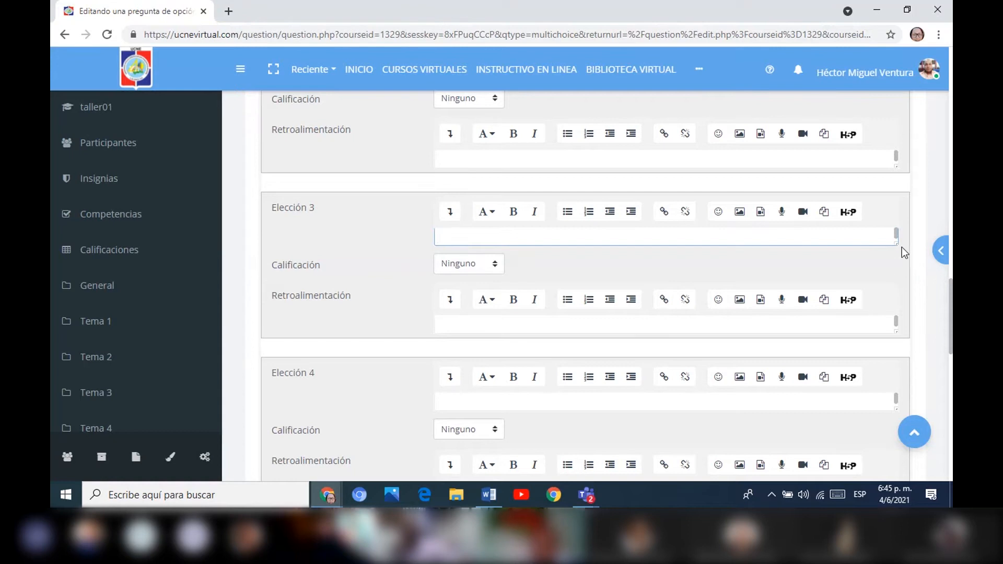
pyautogui.moveTo(896, 243); pyautogui.dragTo(895, 300)
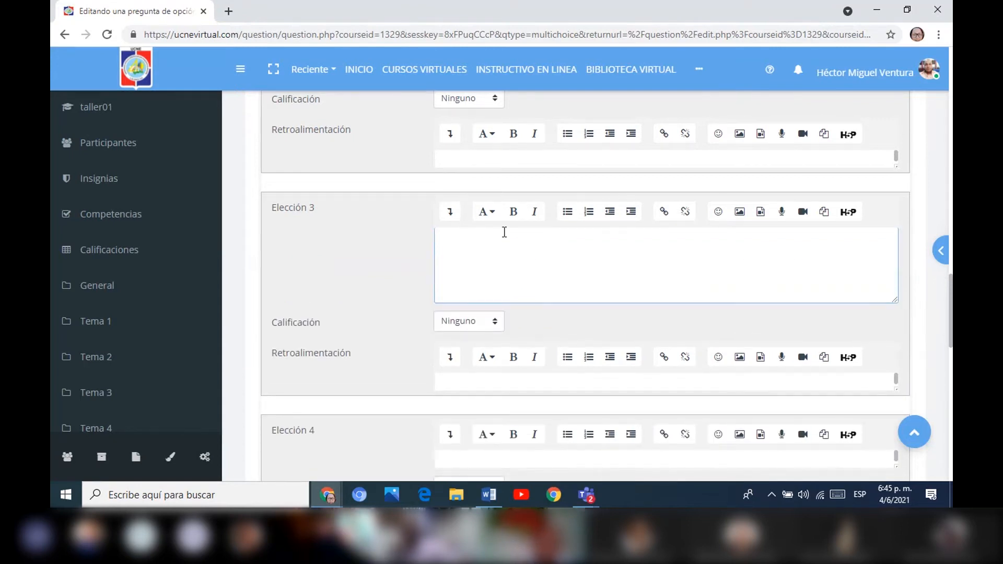
pyautogui.write('Teclado')
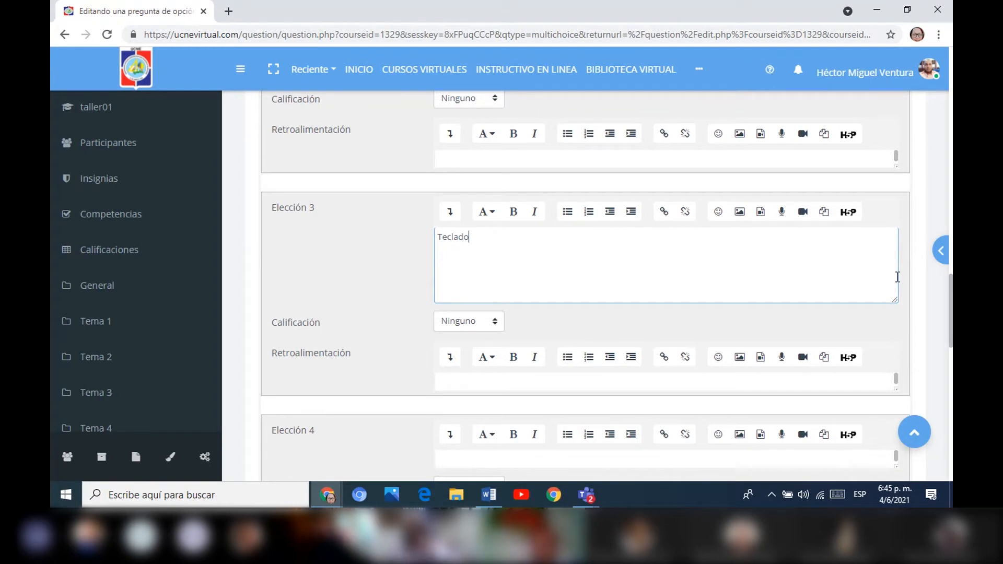
# Enlarge the Retroalimentación text area of Elección 3, leave it empty, and save the multiple-choice question.
pyautogui.scroll(-1, 897, 277)
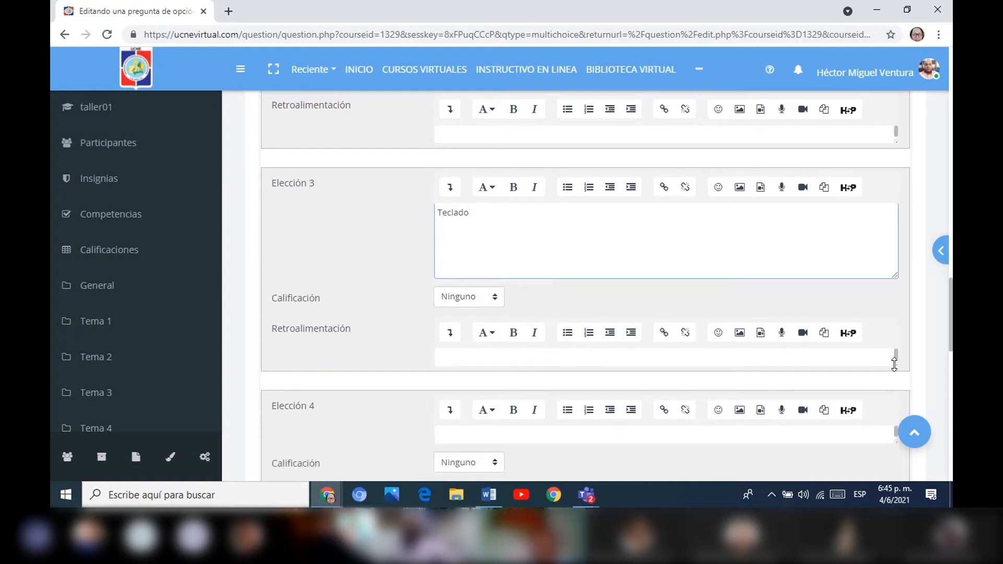
pyautogui.moveTo(894, 363); pyautogui.dragTo(895, 403)
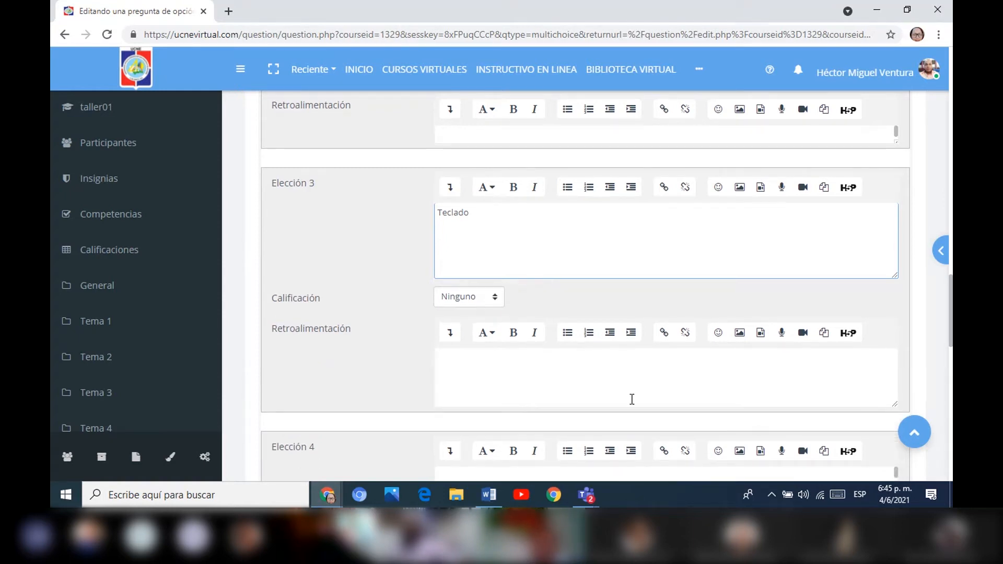
pyautogui.click(453, 366)
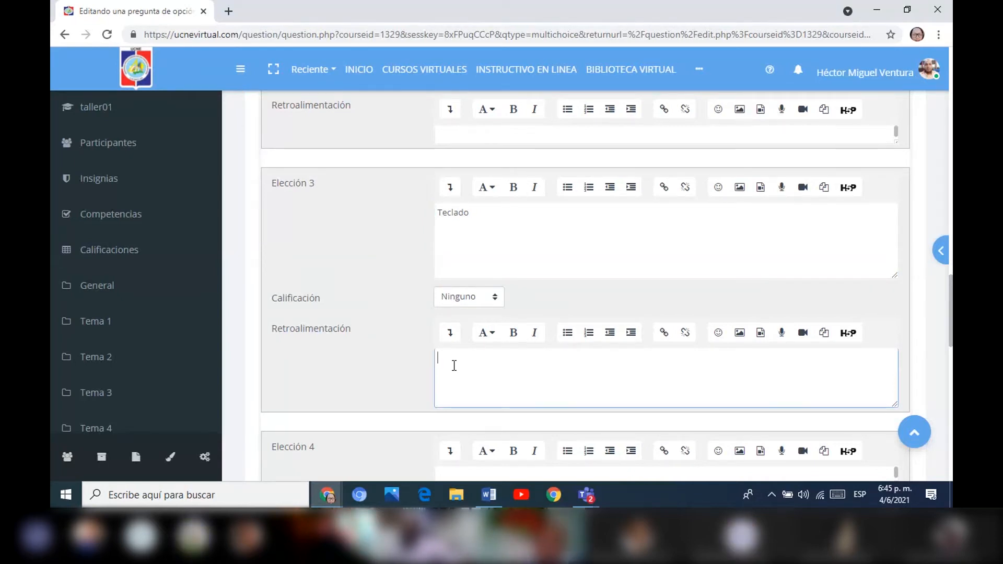
pyautogui.moveTo(950, 306); pyautogui.dragTo(950, 305)
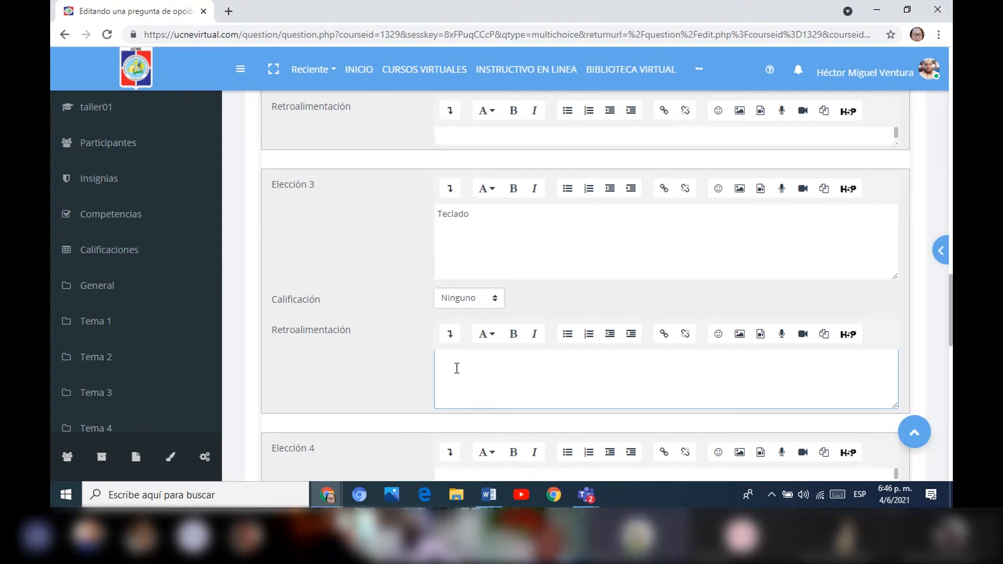
pyautogui.moveTo(949, 294); pyautogui.dragTo(929, 379)
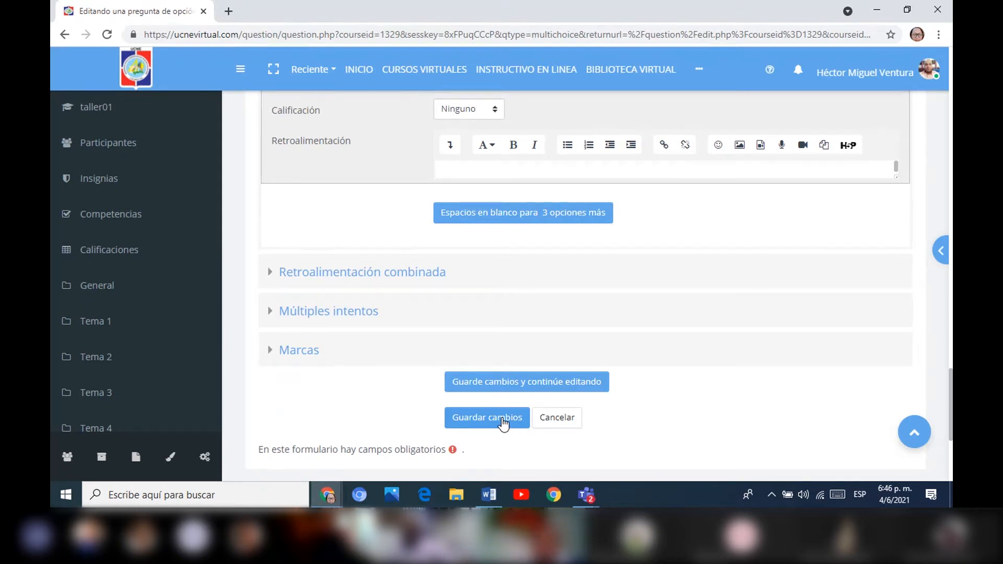
pyautogui.click(503, 421)
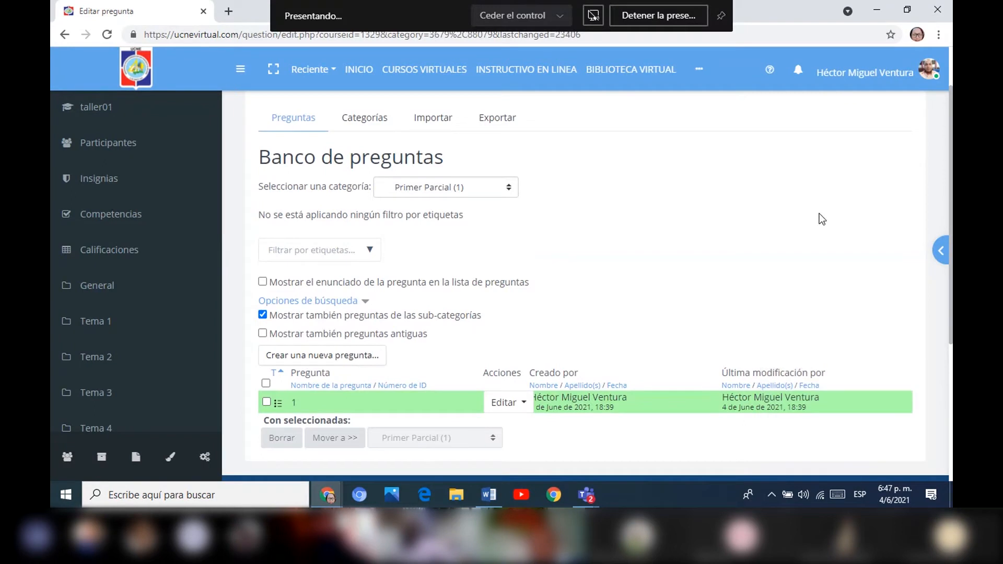
# Start a new Verdadero/Falso question in the Primer Parcial category of the question bank.
pyautogui.moveTo(951, 100); pyautogui.dragTo(935, 175)
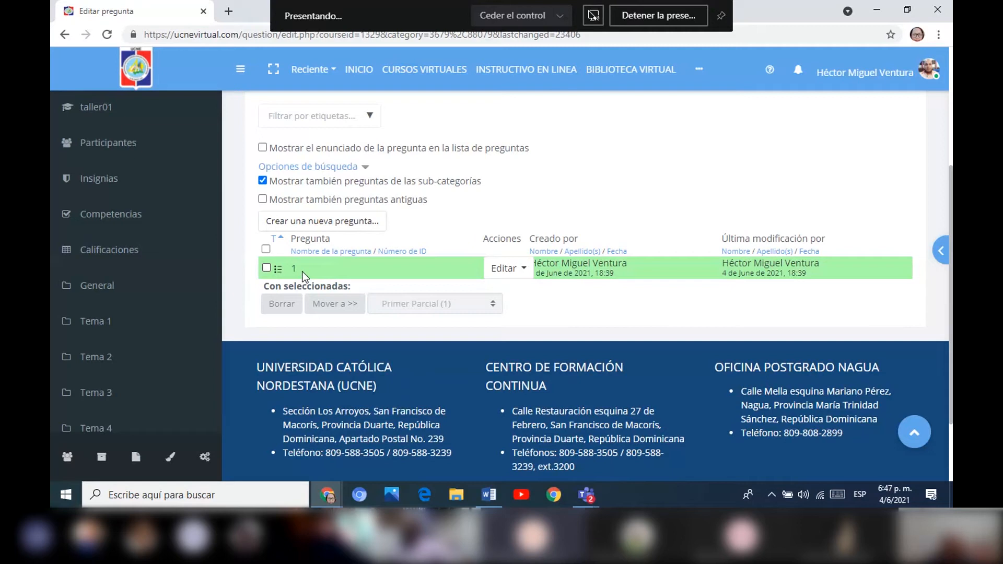
pyautogui.moveTo(952, 197); pyautogui.dragTo(951, 122)
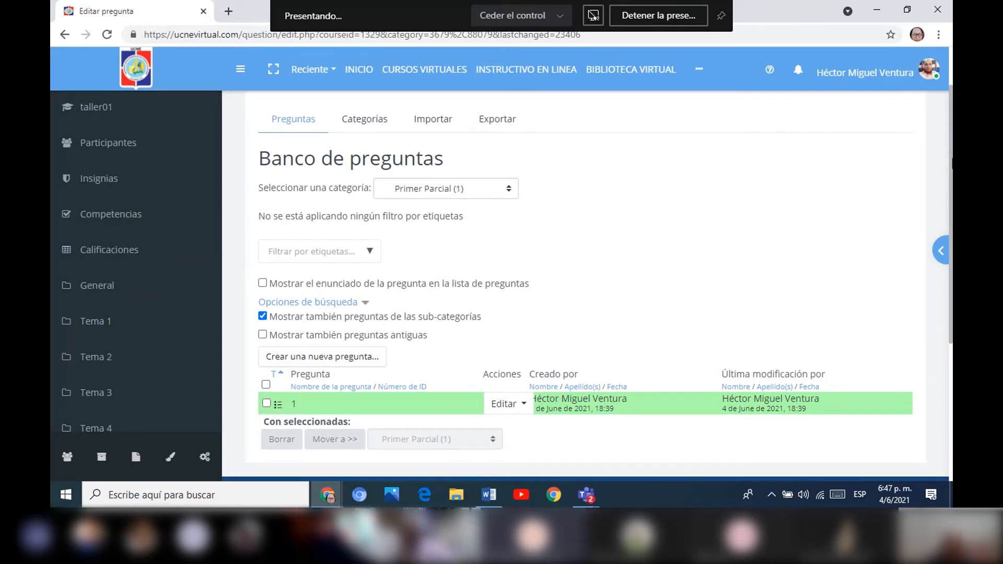
pyautogui.scroll(-2, 947, 140)
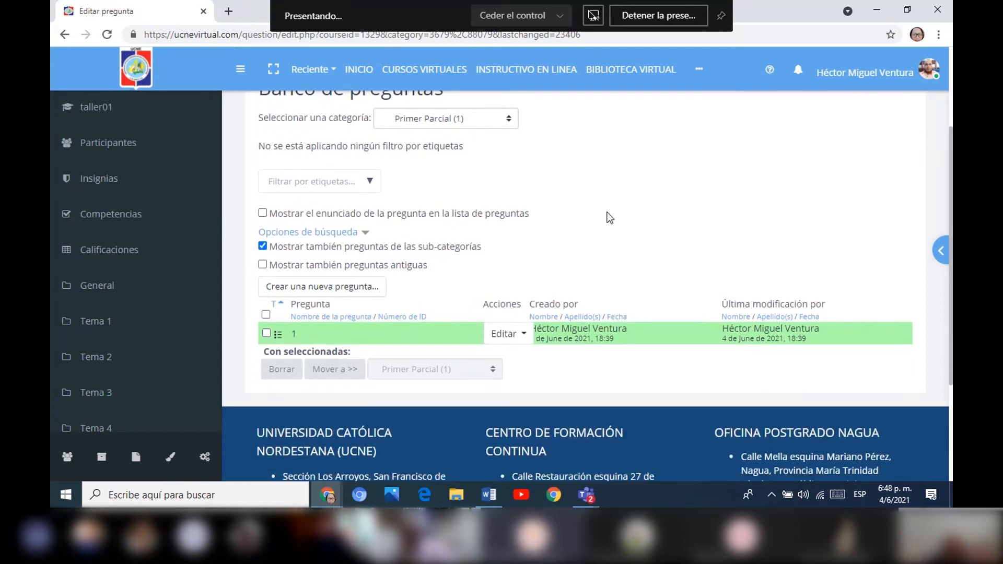
pyautogui.scroll(2, 585, 286)
pyautogui.moveTo(951, 155); pyautogui.dragTo(941, 196)
pyautogui.click(355, 292)
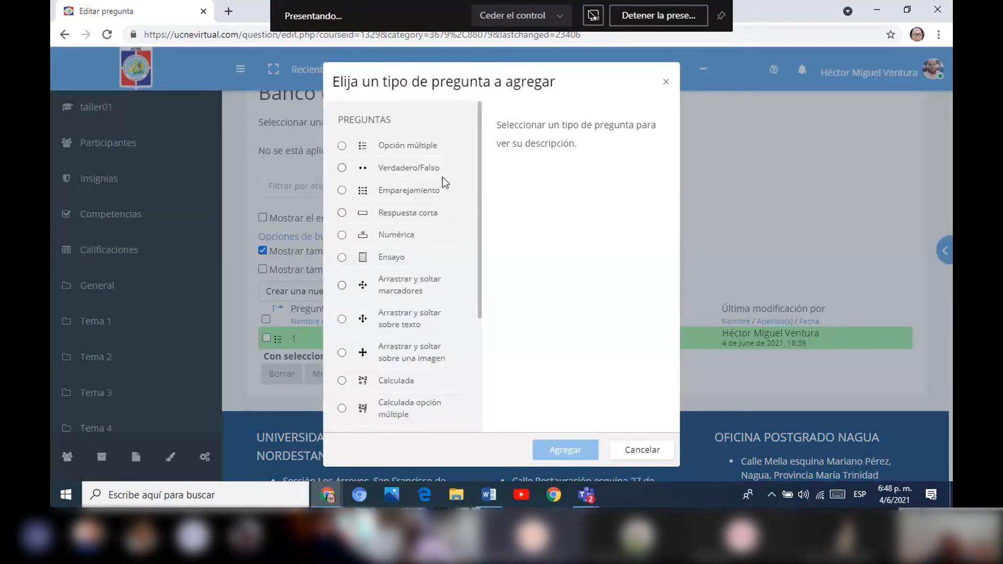
pyautogui.click(390, 170)
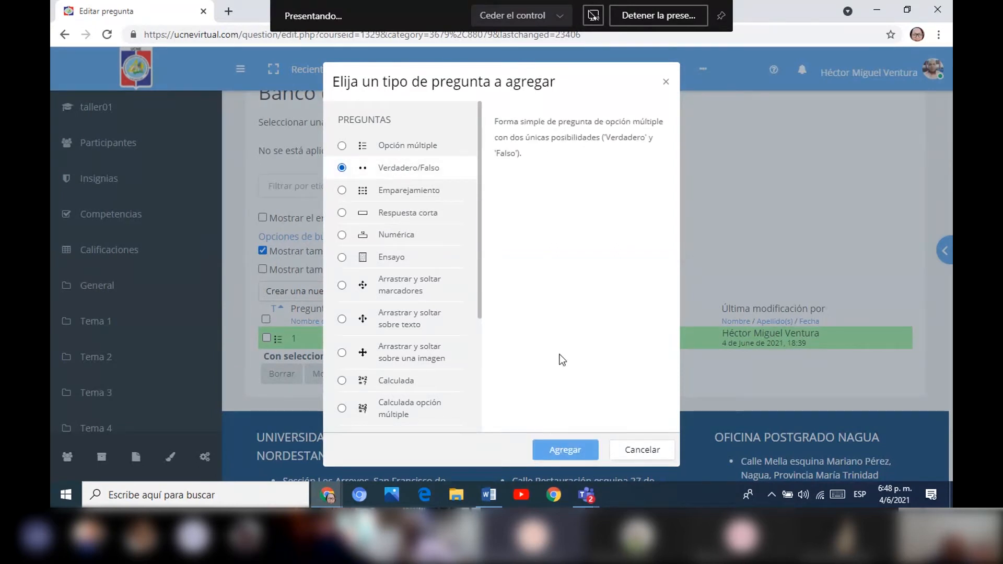
pyautogui.click(578, 450)
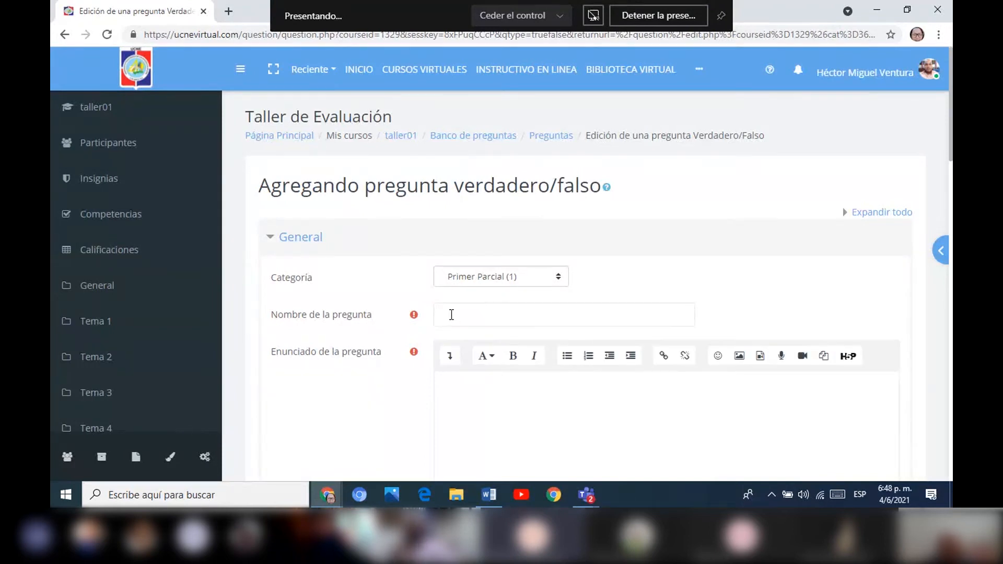
# Name the question "2" and enter "La informática es una ciencia" as its Enunciado de la pregunta.
pyautogui.click(449, 314)
pyautogui.write('2')
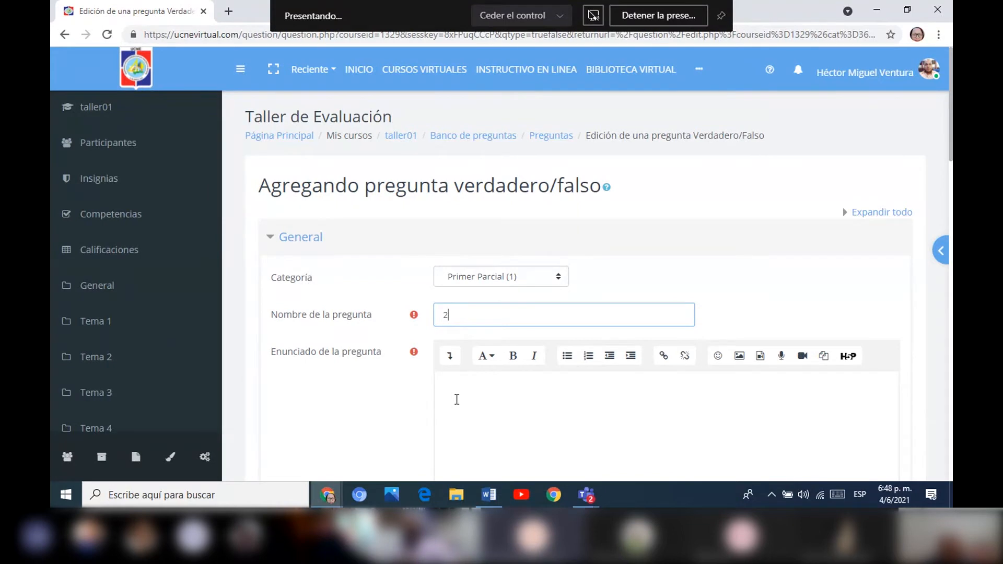
pyautogui.click(456, 399)
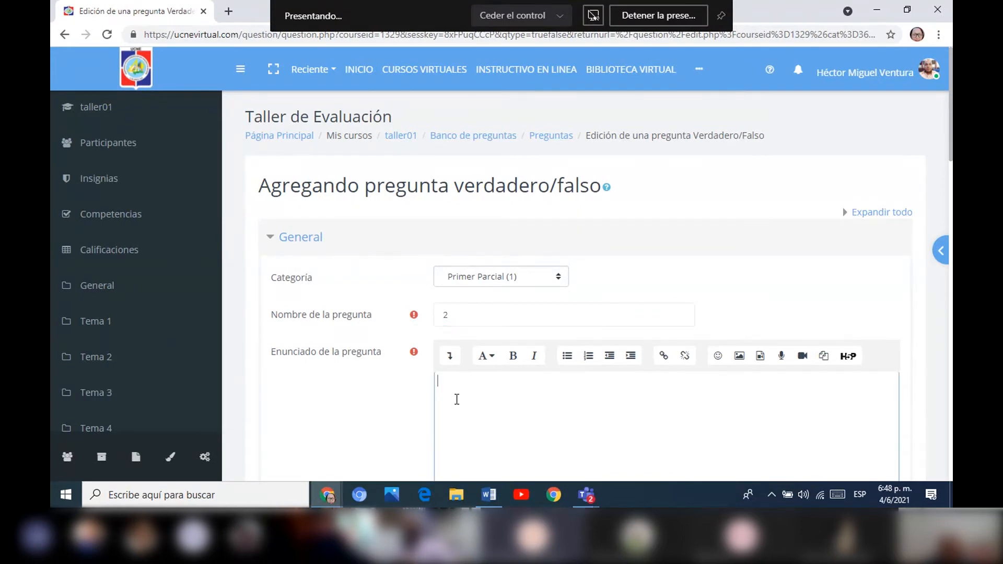
pyautogui.moveTo(951, 123); pyautogui.dragTo(944, 175)
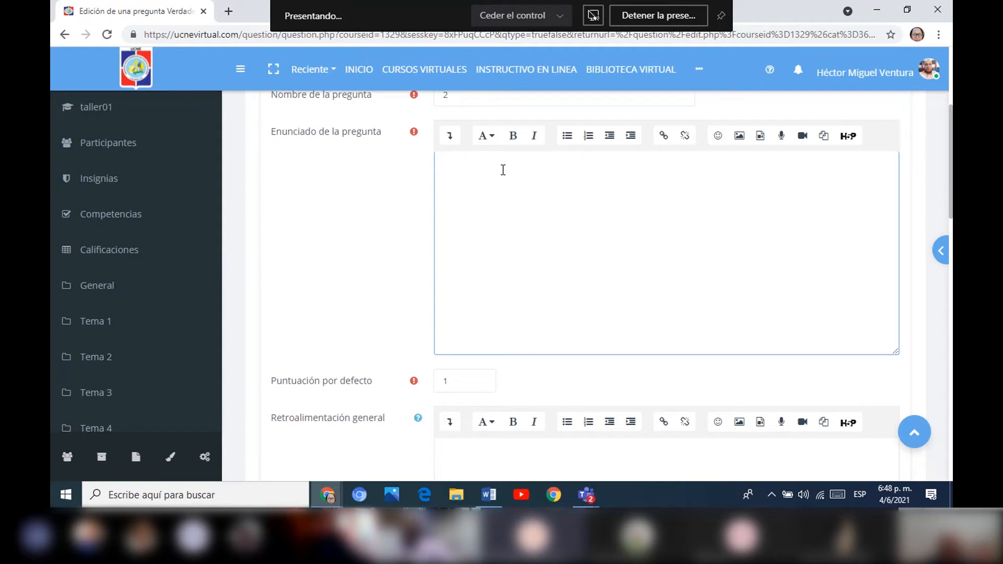
pyautogui.write('La infor')
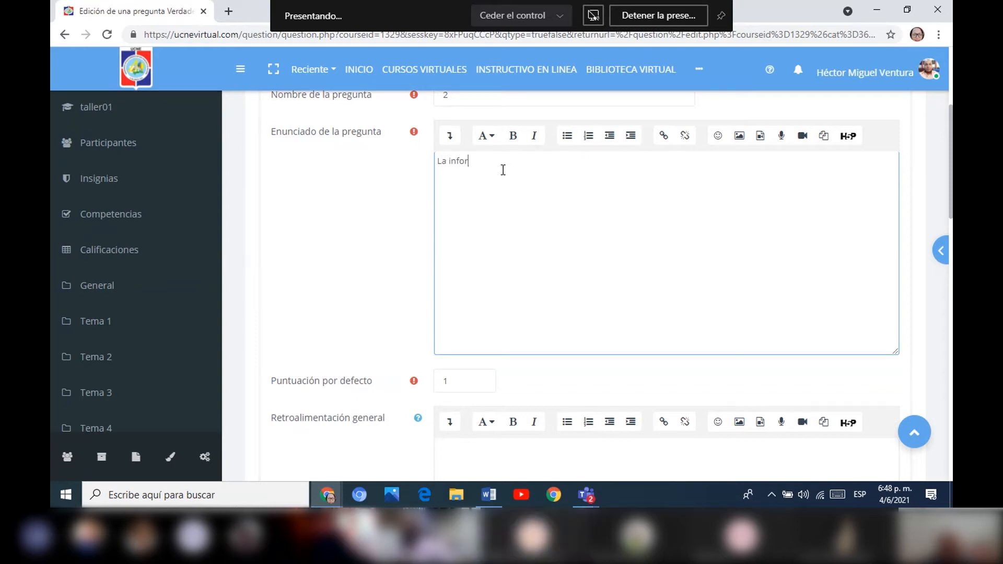
pyautogui.write('má')
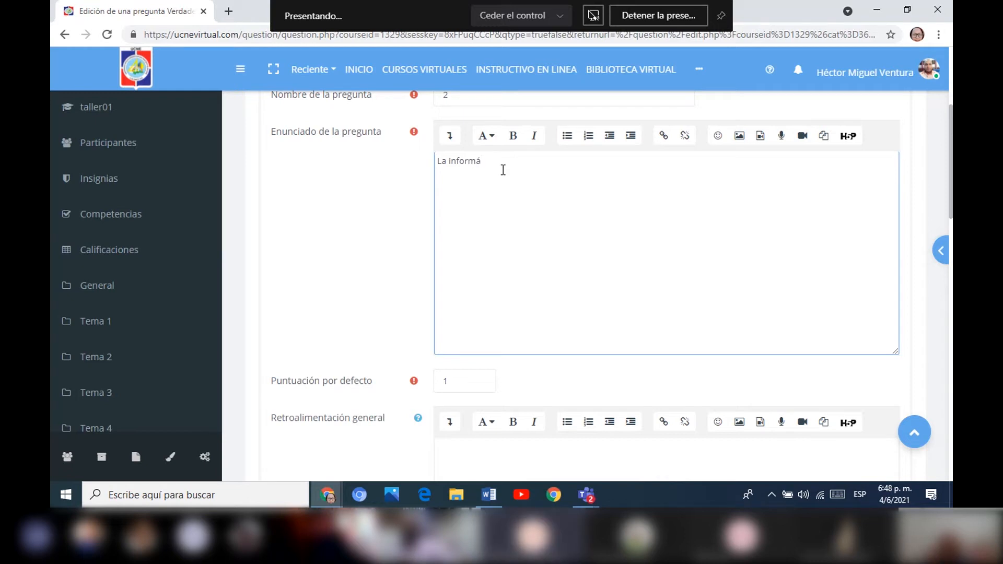
pyautogui.write('tica es ')
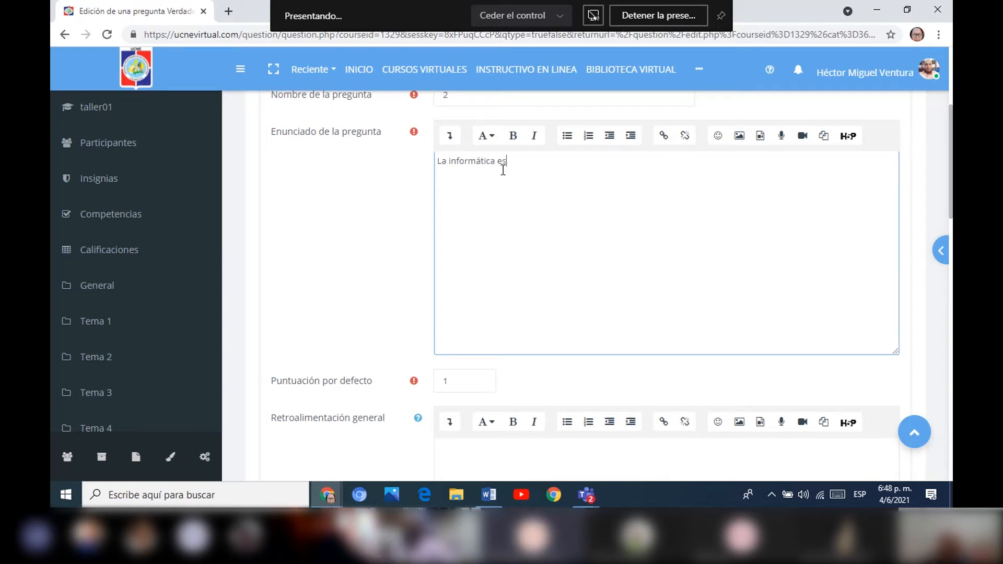
pyautogui.write('una cien')
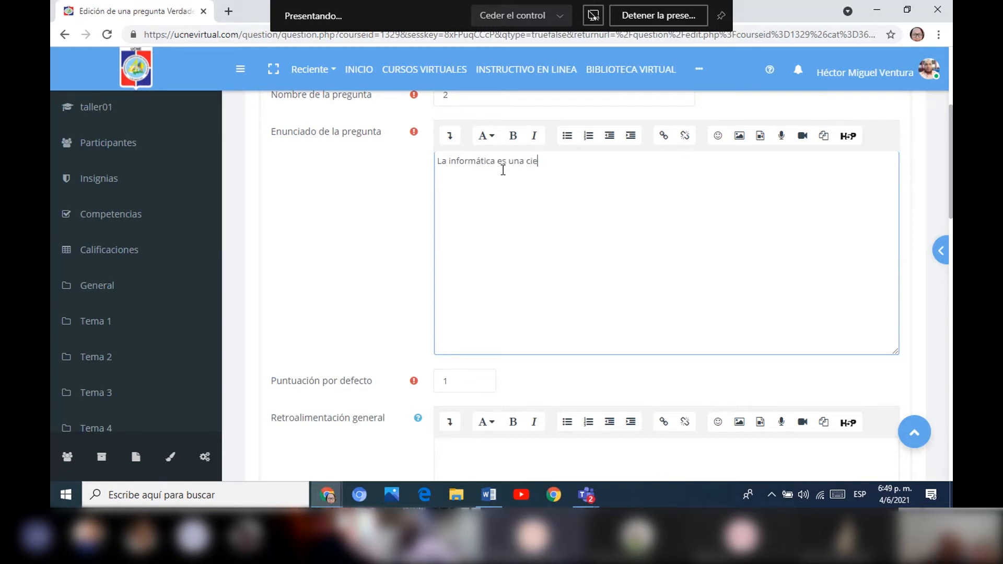
# Set the Respuesta correcta of the true/false question to Verdadero.
pyautogui.scroll(-7, 935, 195)
pyautogui.scroll(1, 924, 225)
pyautogui.scroll(-1, 928, 211)
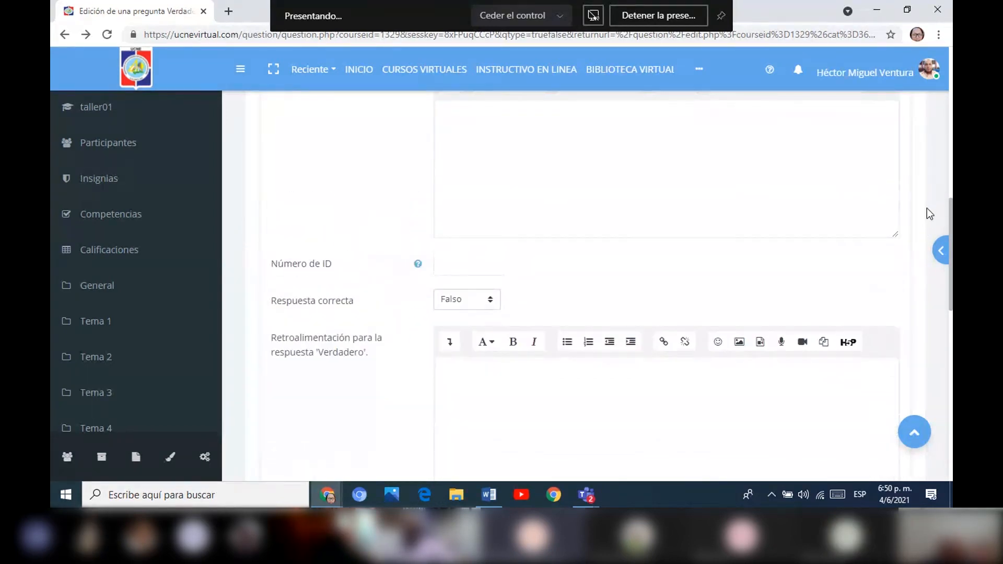
pyautogui.scroll(-10, 924, 220)
pyautogui.scroll(9, 896, 334)
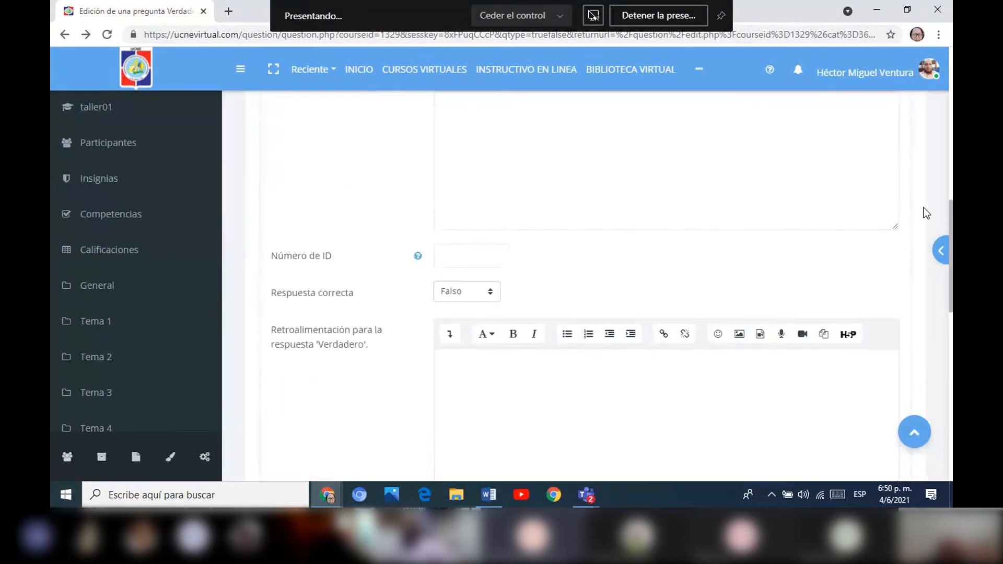
pyautogui.scroll(1, 924, 208)
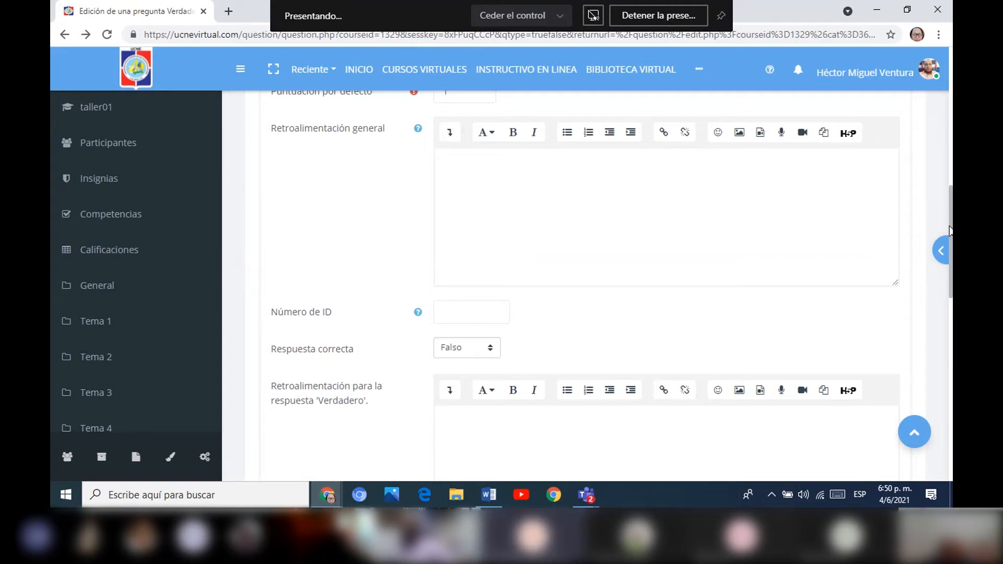
pyautogui.scroll(8, 544, 245)
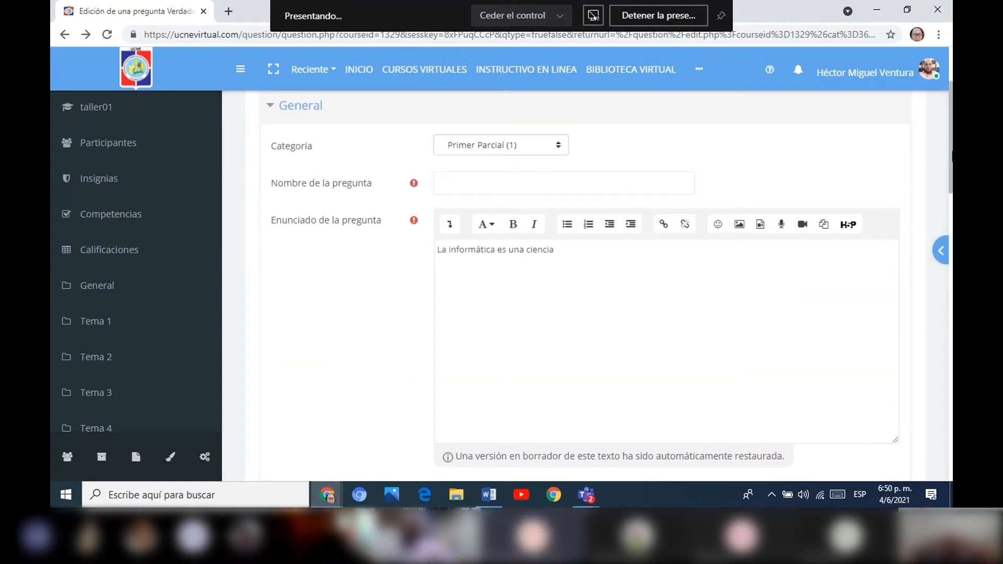
pyautogui.scroll(-9, 942, 197)
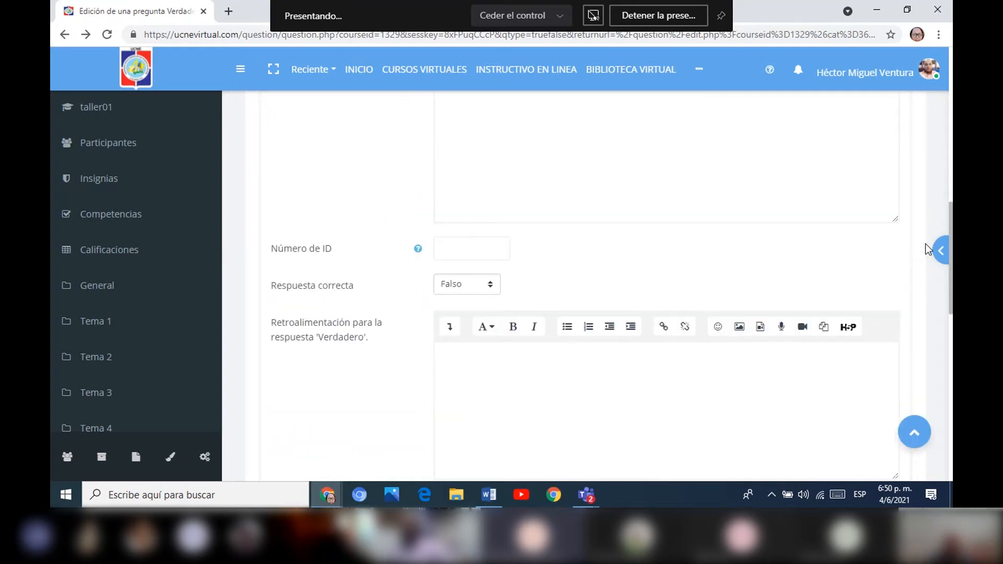
pyautogui.click(491, 284)
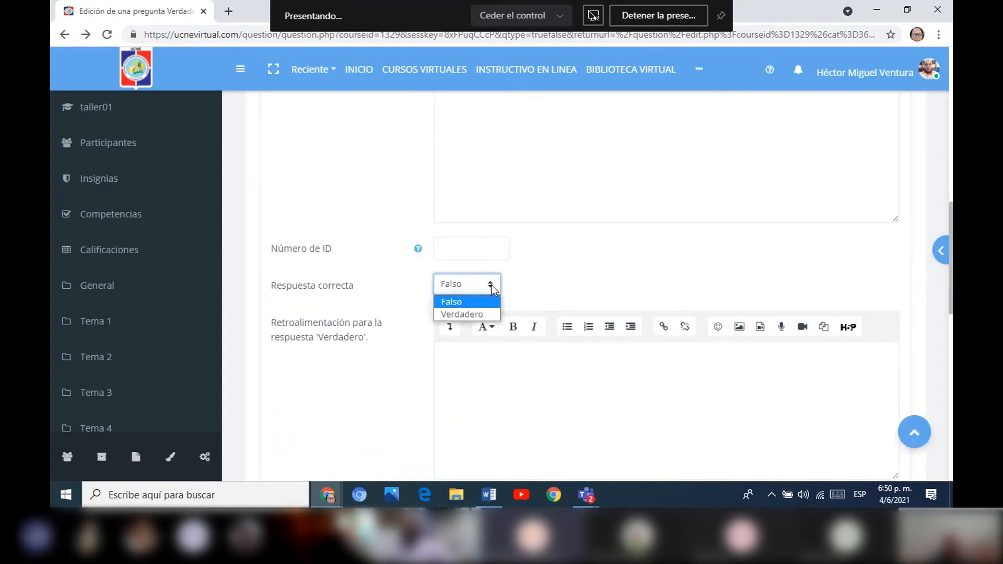
pyautogui.click(472, 314)
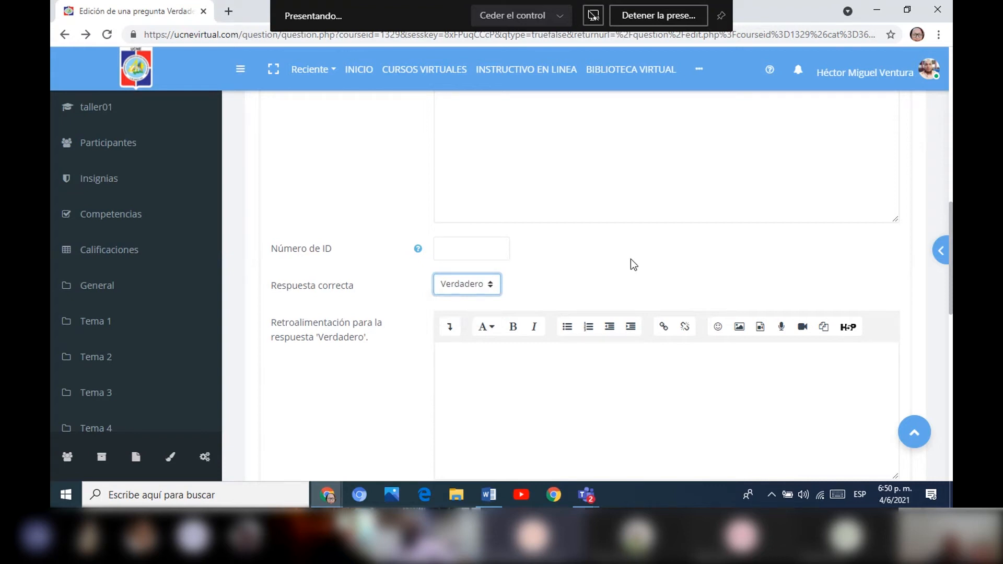
# Look over the feedback fields for the Verdadero and Falso answers and try to save the question.
pyautogui.moveTo(947, 226); pyautogui.dragTo(946, 281)
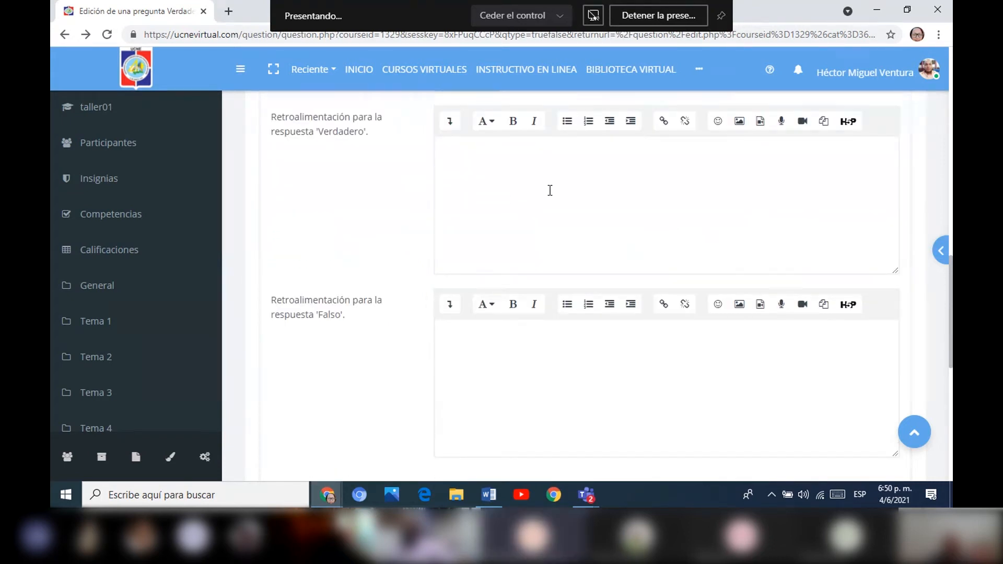
pyautogui.click(485, 164)
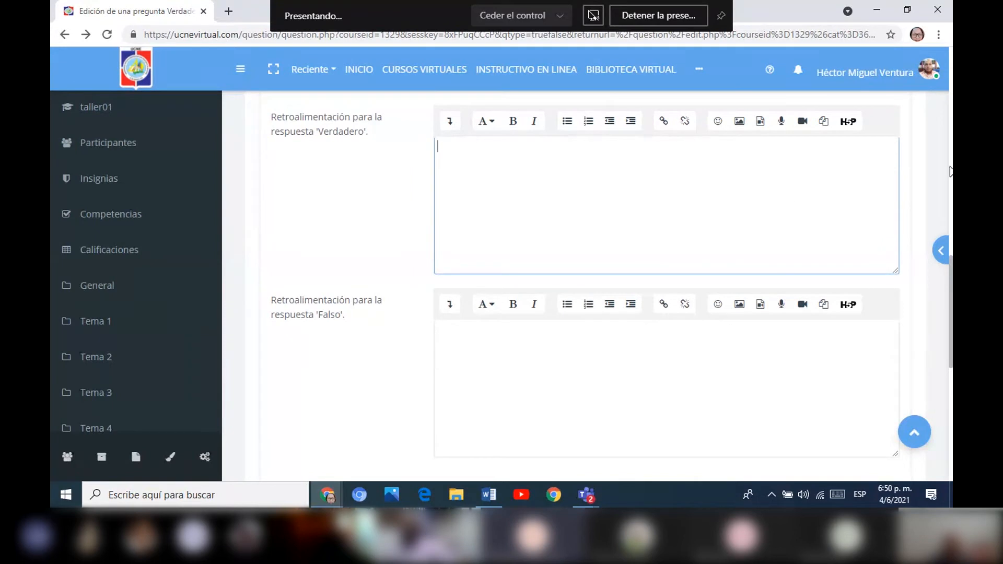
pyautogui.scroll(4, 952, 196)
pyautogui.scroll(-8, 934, 319)
pyautogui.scroll(-5, 933, 314)
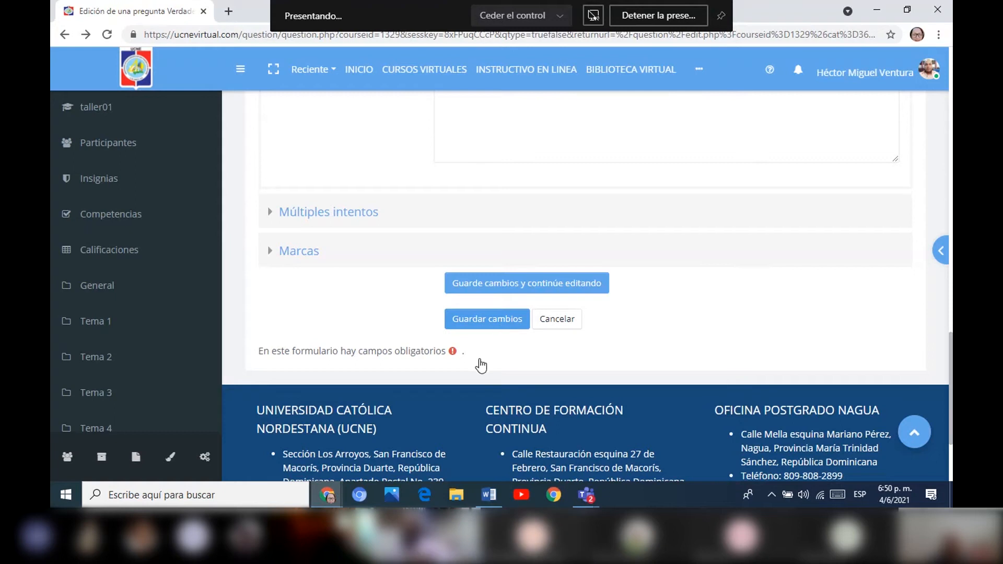
pyautogui.click(504, 319)
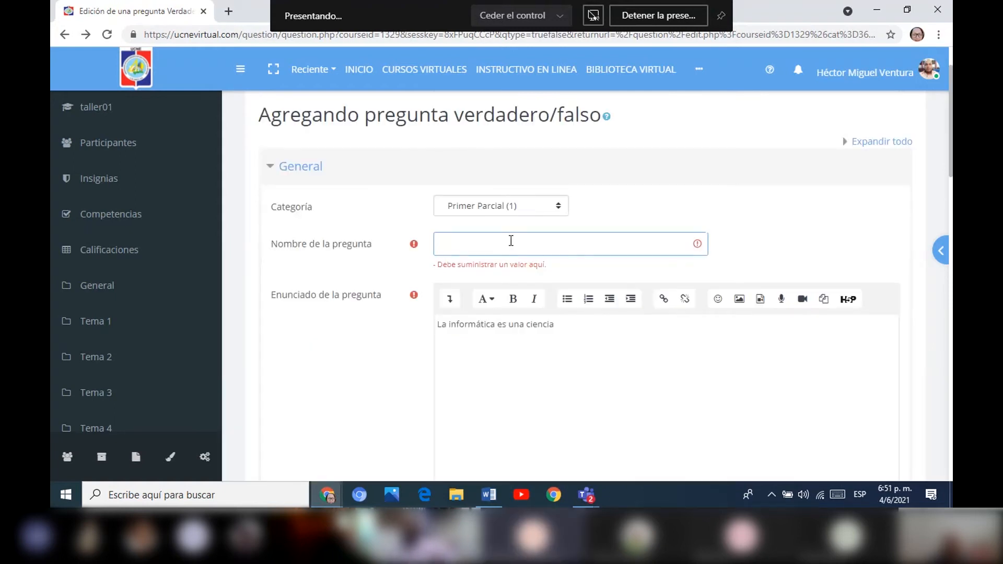
# Enter "2" as the Nombre de la pregunta and save the true/false question.
pyautogui.click(512, 240)
pyautogui.write('2')
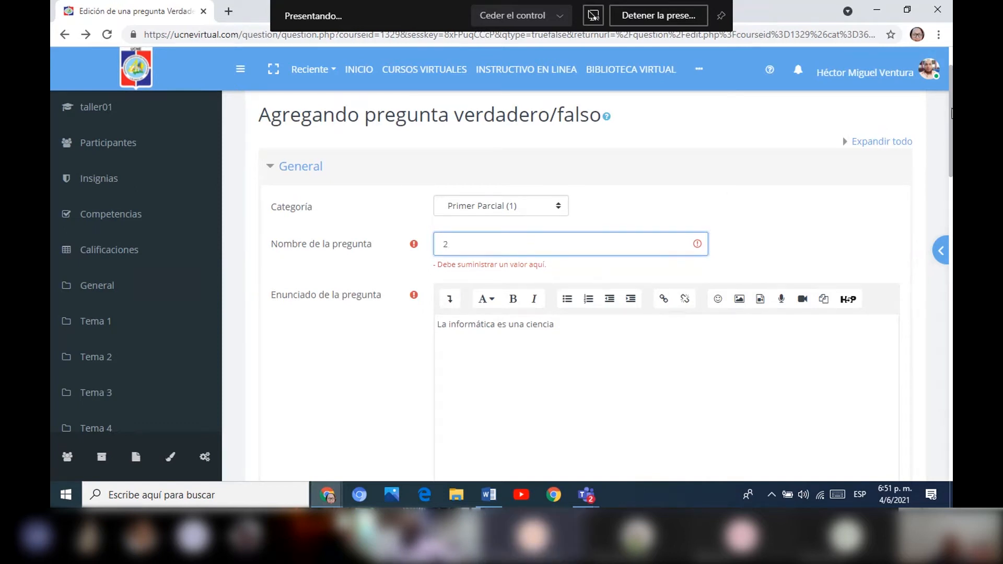
pyautogui.scroll(-15, 939, 208)
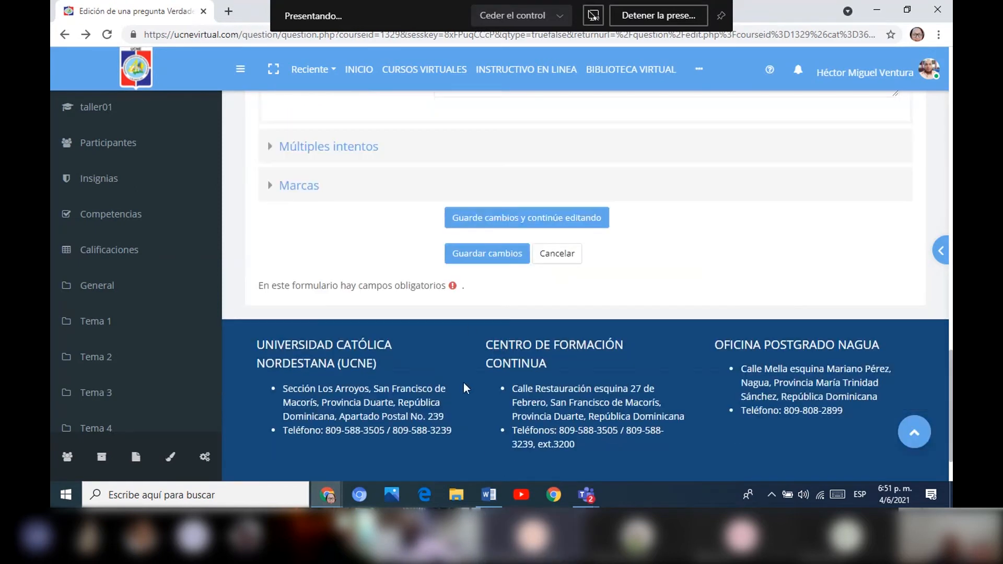
pyautogui.click(505, 254)
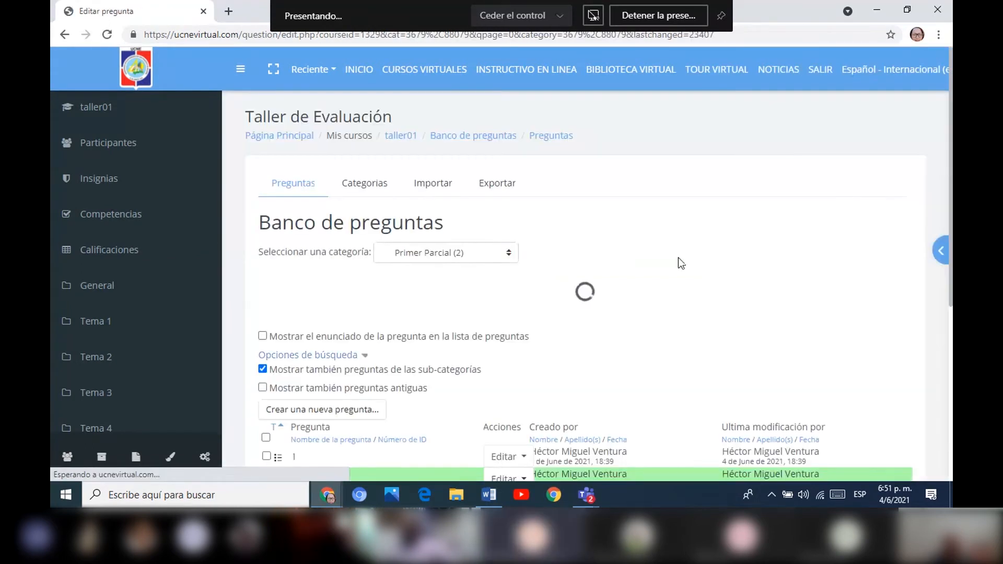
# Start a new Respuesta corta question in the Primer Parcial question bank.
pyautogui.moveTo(951, 145); pyautogui.dragTo(945, 269)
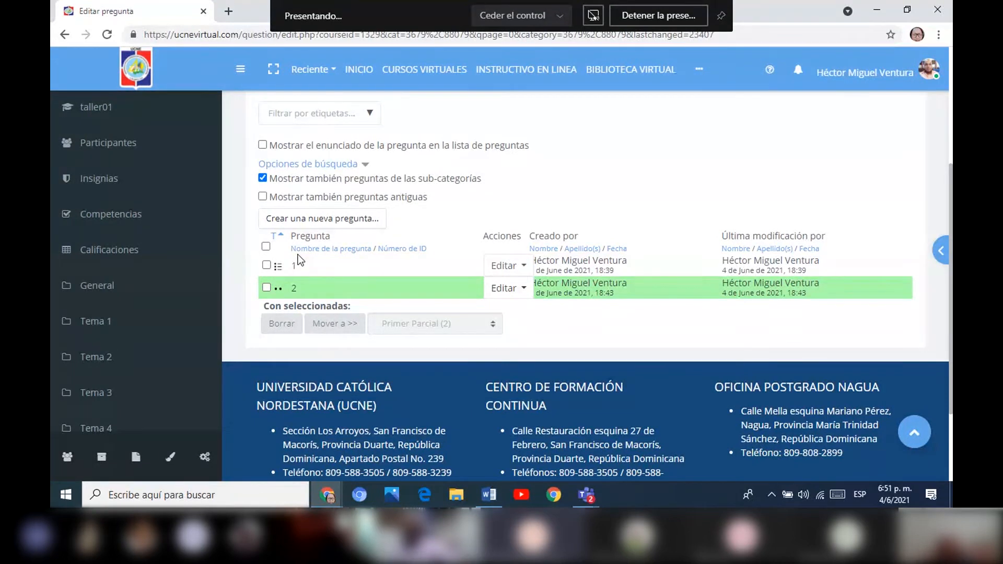
pyautogui.click(360, 220)
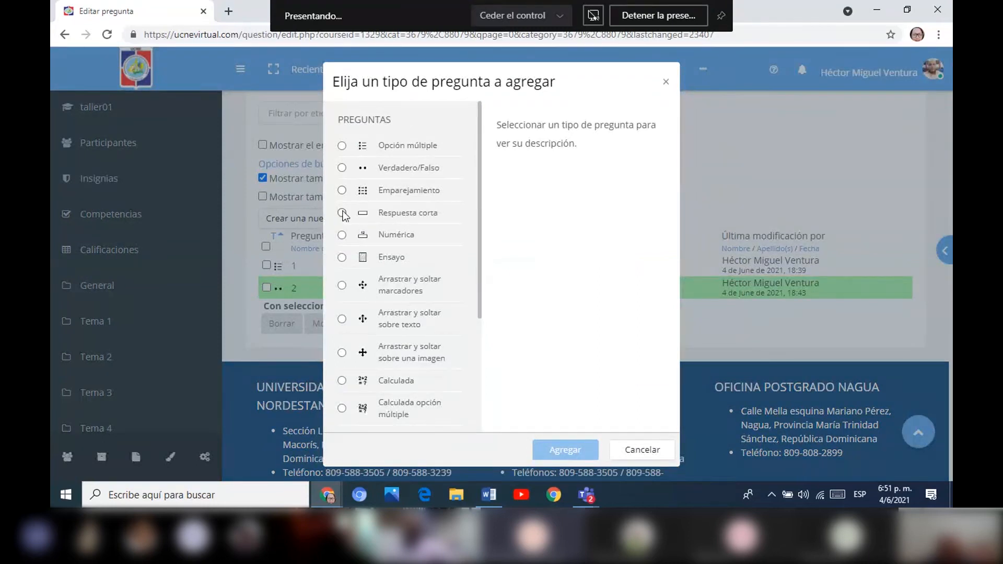
pyautogui.click(342, 213)
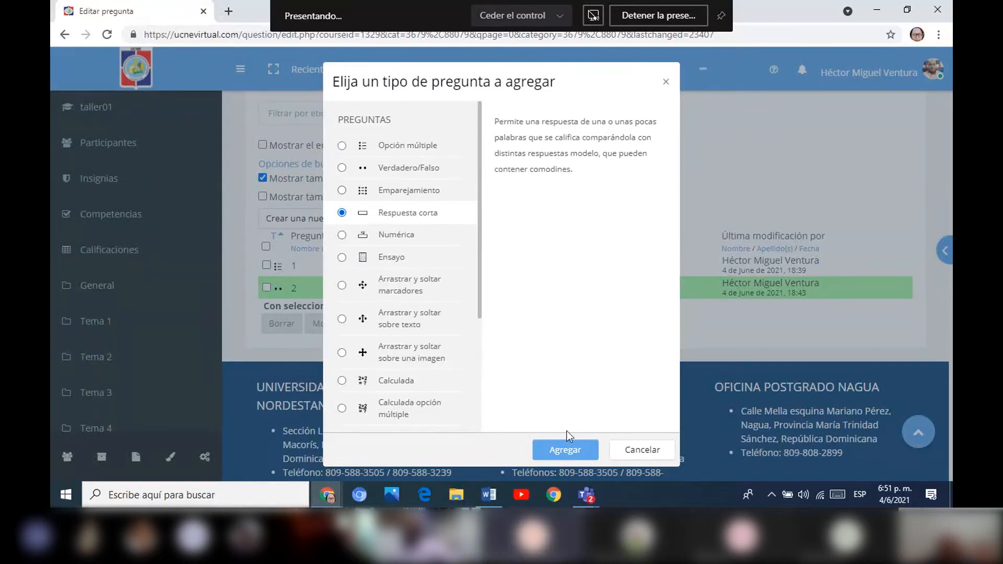
pyautogui.click(571, 452)
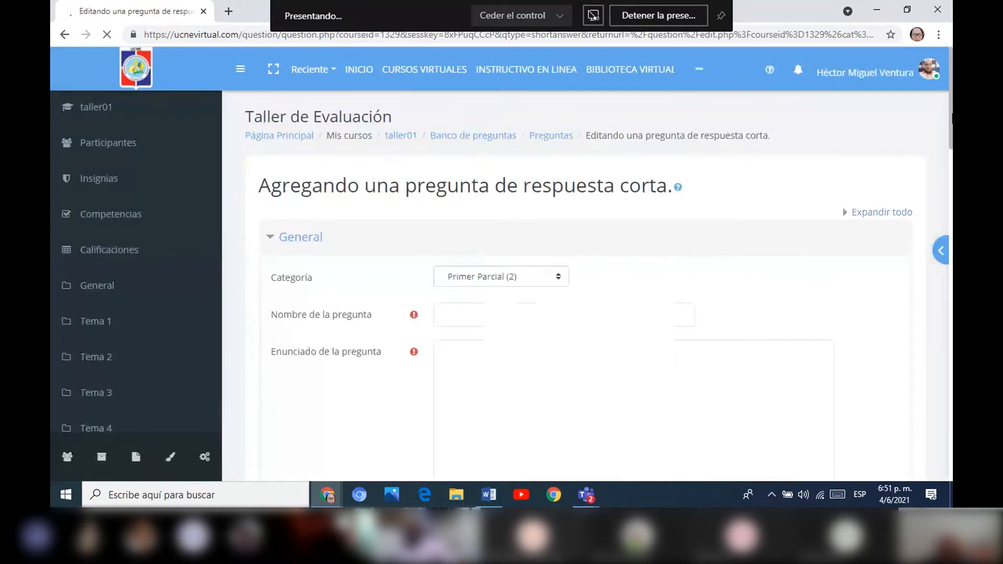
# Name the short-answer question "3" and enter "Es la parte lógica del computador" as its Enunciado de la pregunta.
pyautogui.scroll(-2, 483, 192)
pyautogui.click(483, 193)
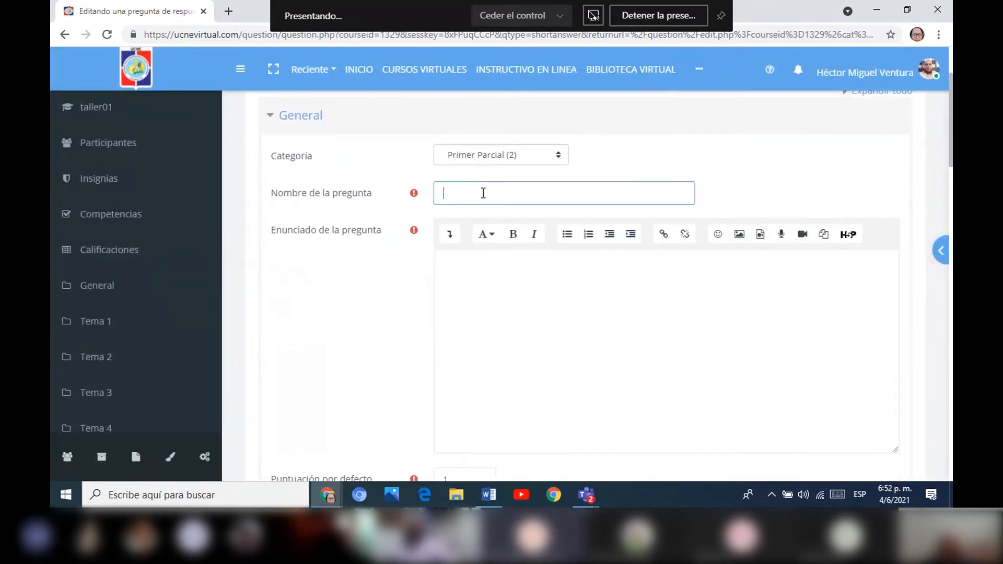
pyautogui.write('3')
pyautogui.click(460, 285)
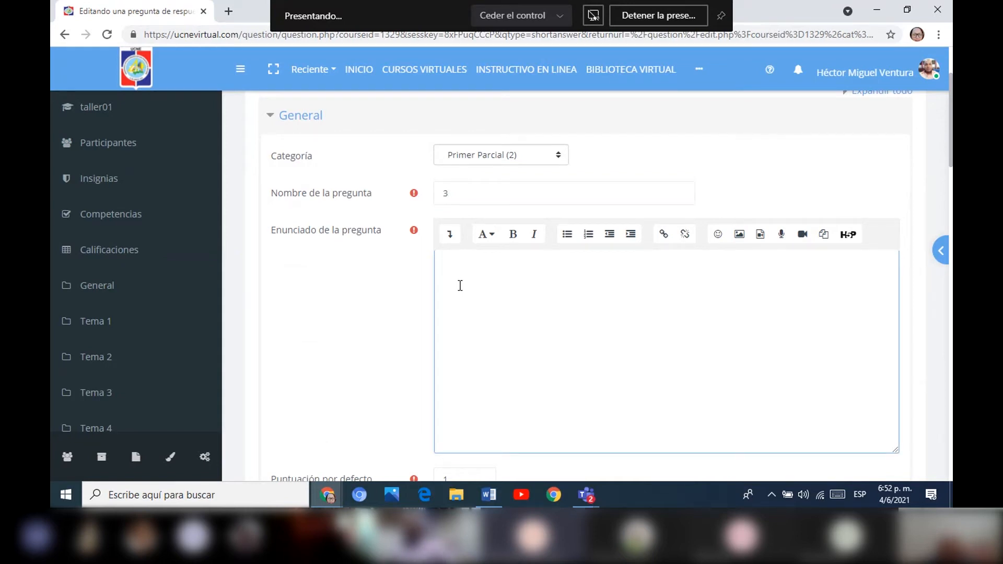
pyautogui.scroll(-1, 460, 285)
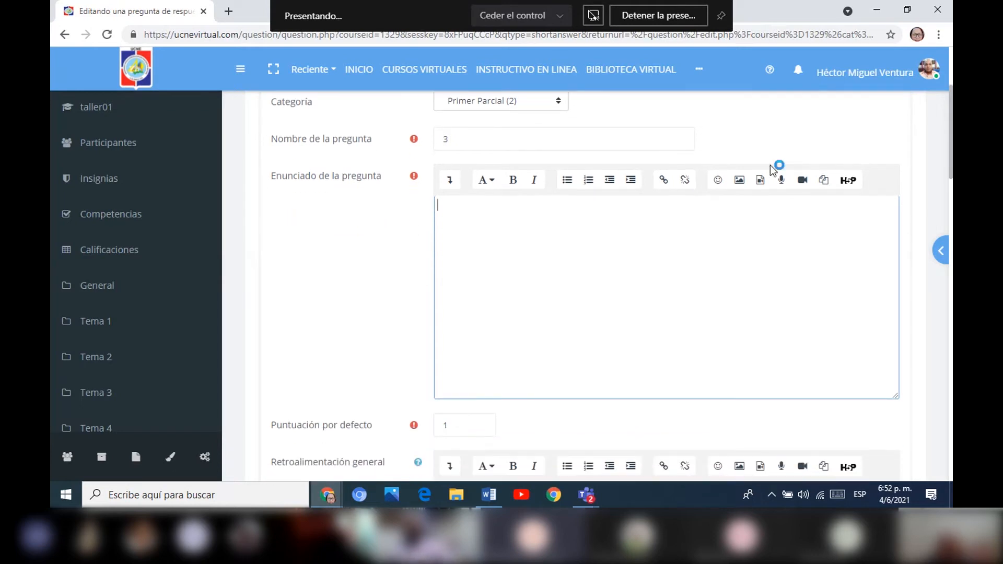
pyautogui.write('Es la parte ')
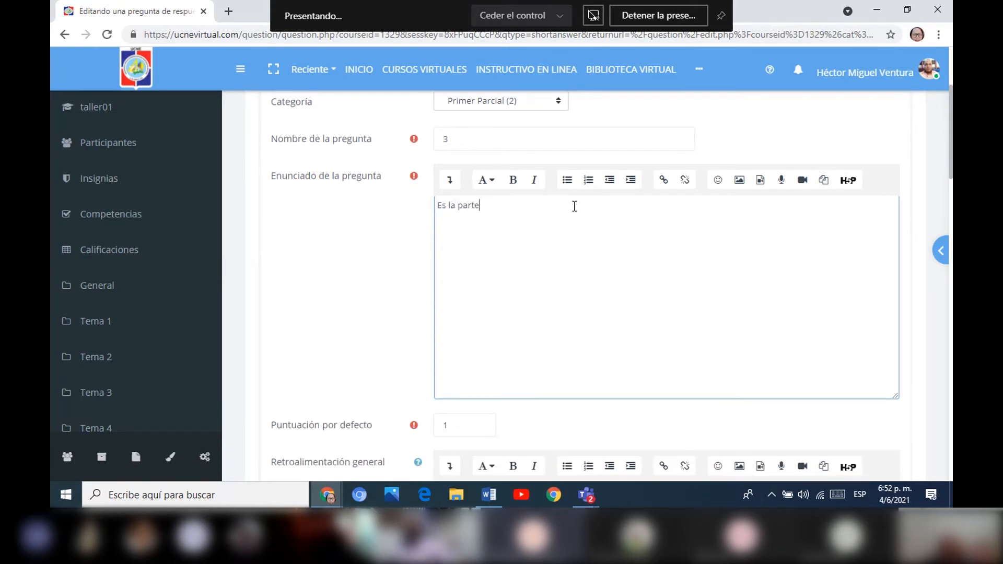
pyautogui.write('lógica del computador')
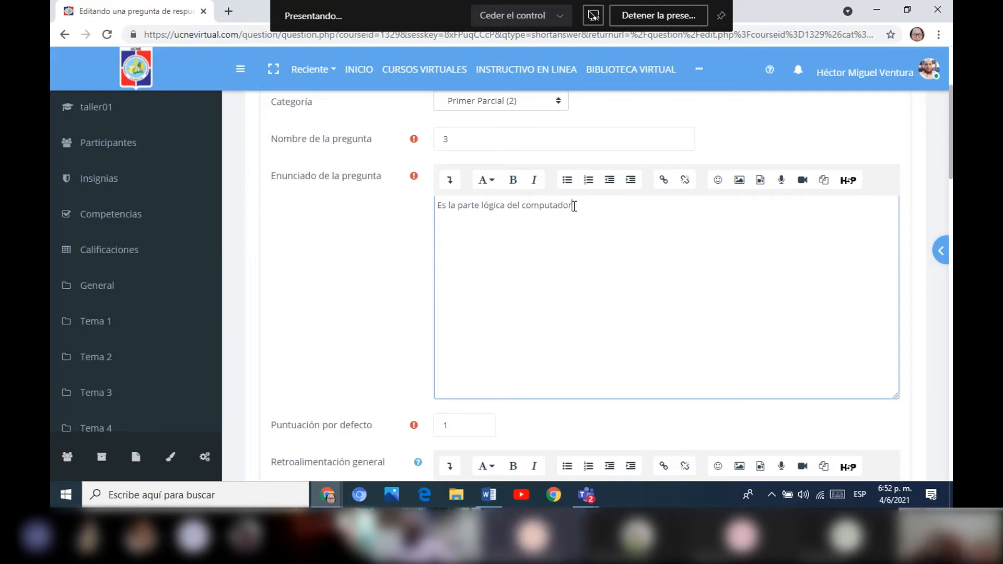
# Enter "Software" as Respuesta 1 and set its Calificación to 100%.
pyautogui.moveTo(950, 166); pyautogui.dragTo(911, 305)
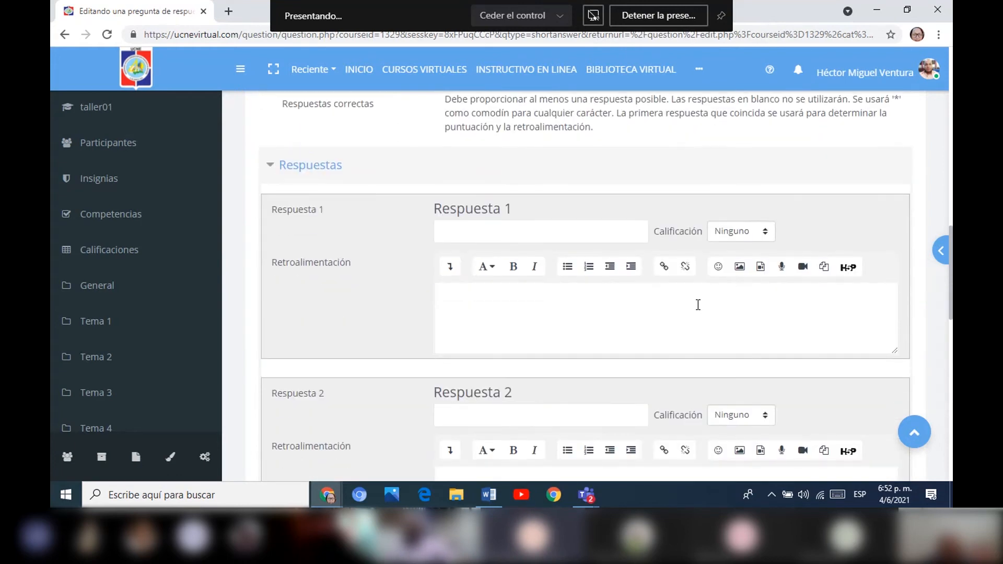
pyautogui.click(525, 234)
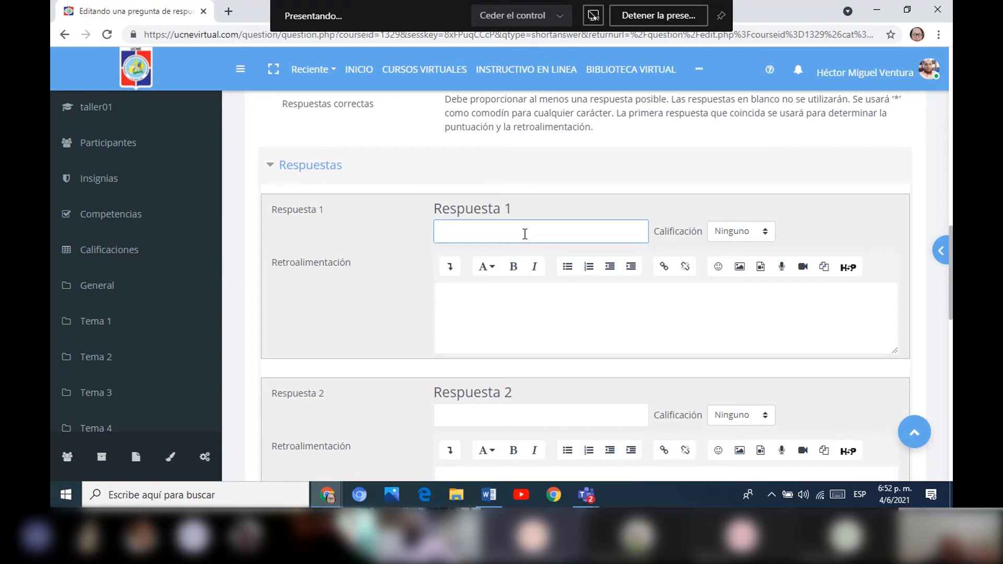
pyautogui.write('Software')
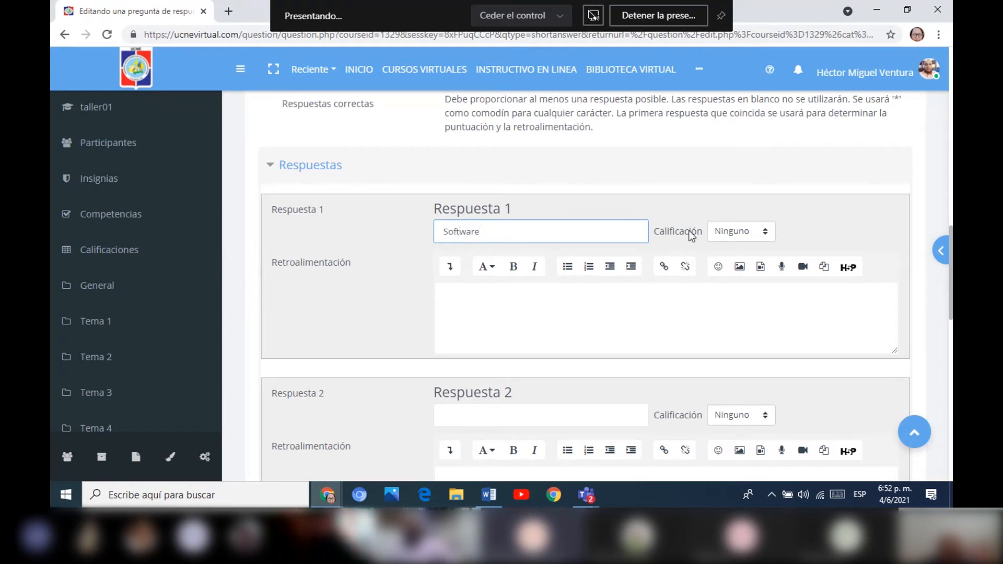
pyautogui.click(766, 230)
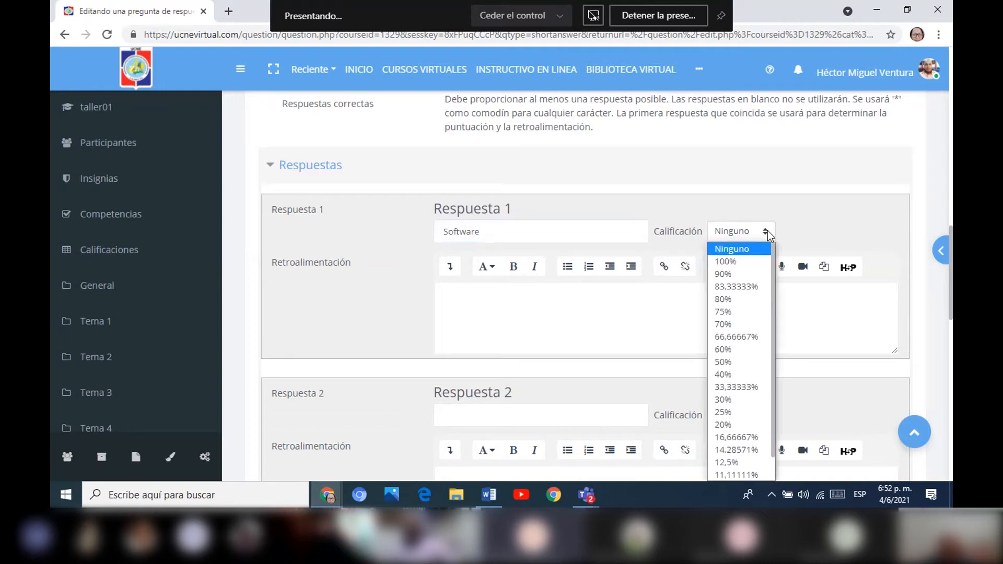
pyautogui.click(740, 262)
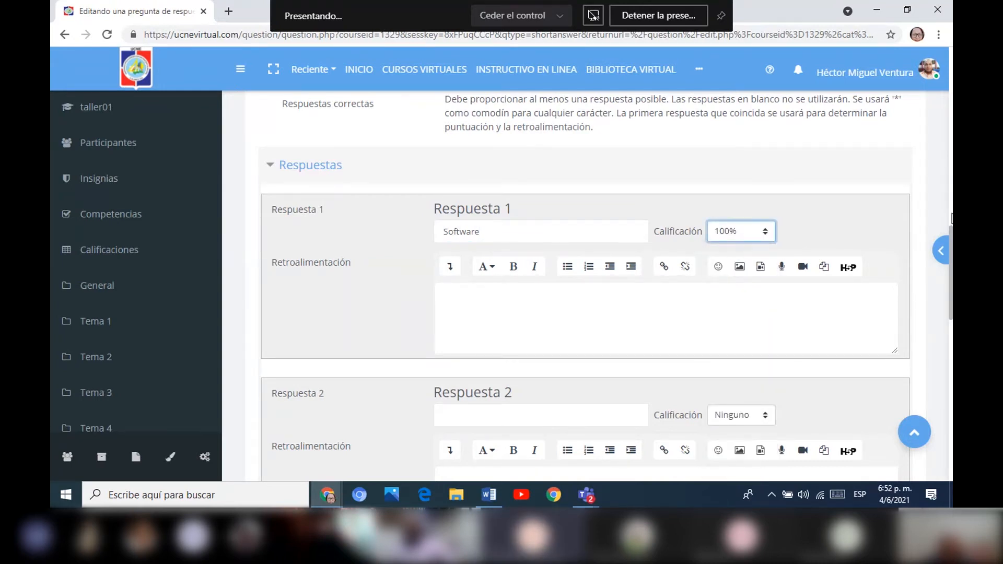
# Enter lowercase "software" as Respuesta 2 and set its Calificación to 100%.
pyautogui.scroll(7, 952, 219)
pyautogui.moveTo(951, 191); pyautogui.dragTo(937, 290)
pyautogui.click(460, 348)
pyautogui.write('so')
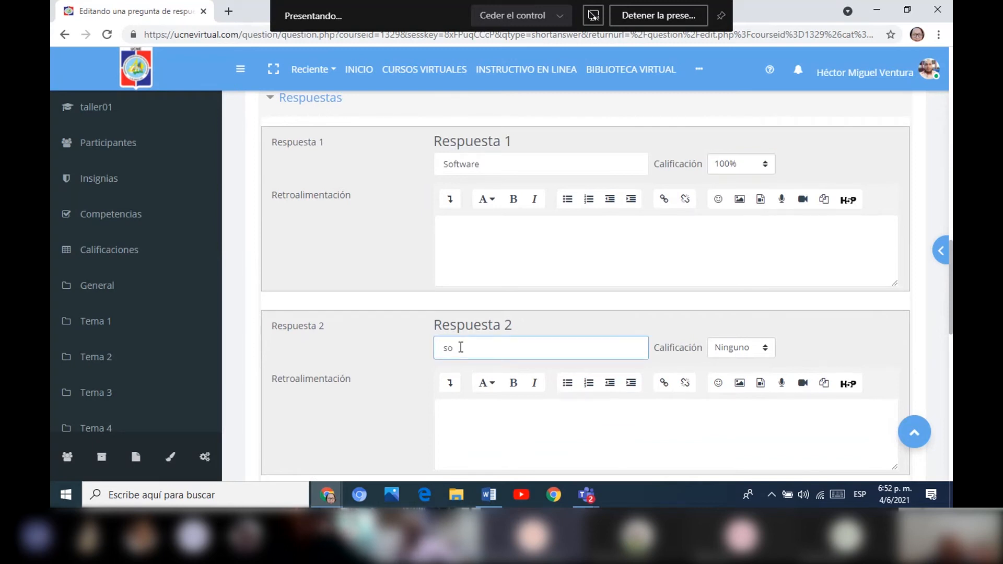
pyautogui.write('ftware')
pyautogui.click(764, 349)
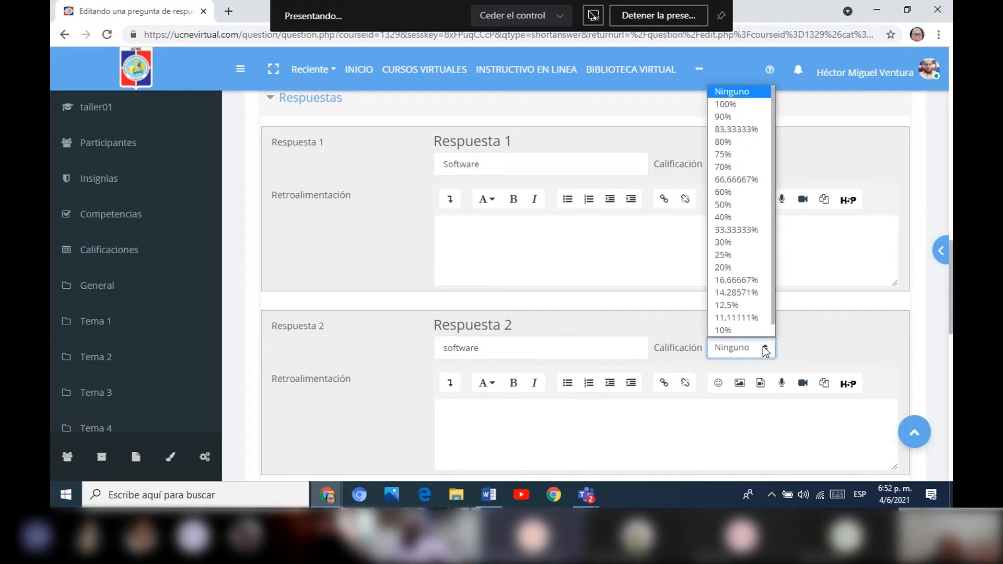
pyautogui.click(736, 101)
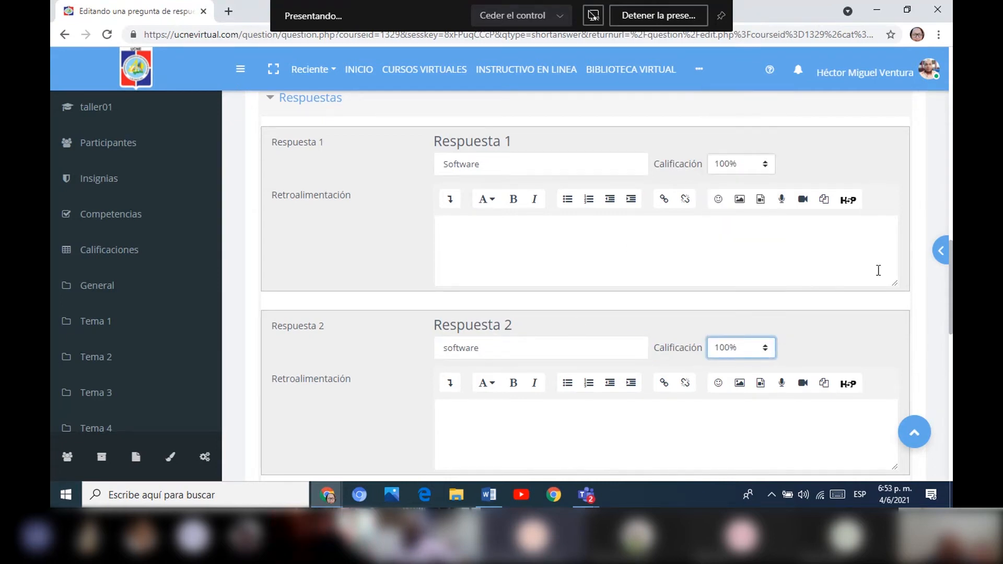
# Review the short-answer question's Enunciado and its answer entries with their grades.
pyautogui.moveTo(950, 296); pyautogui.dragTo(950, 132)
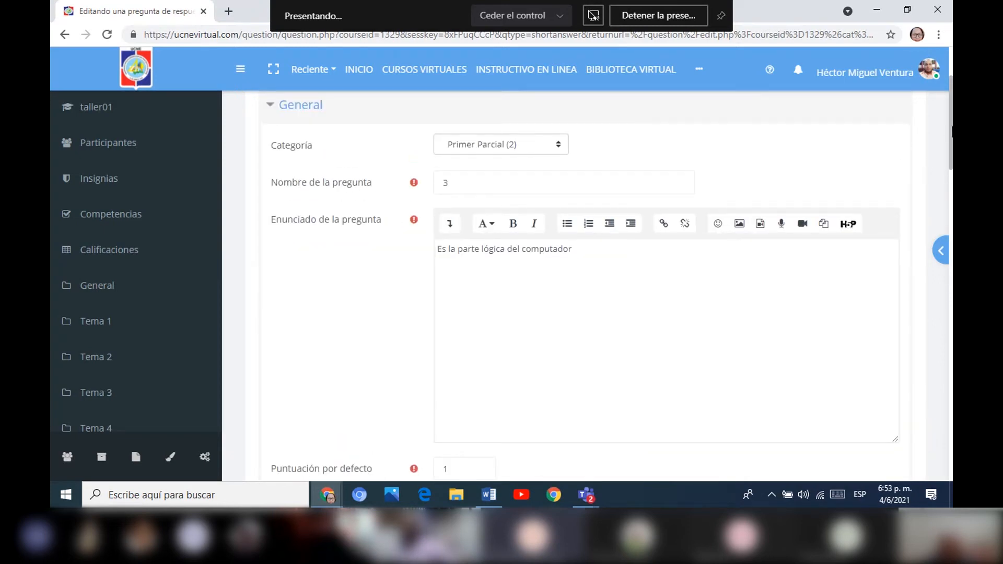
pyautogui.scroll(-10, 915, 323)
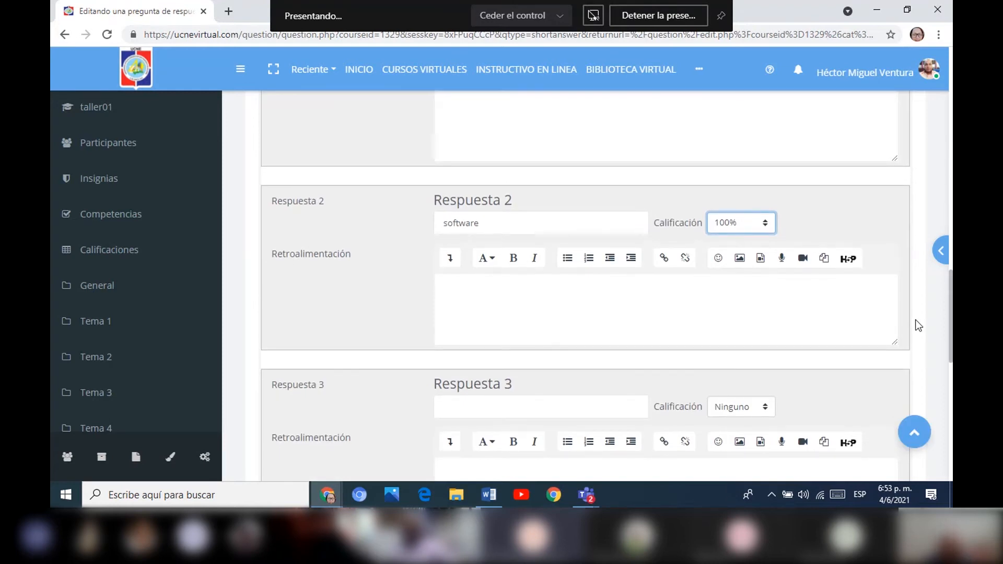
pyautogui.scroll(-1, 915, 320)
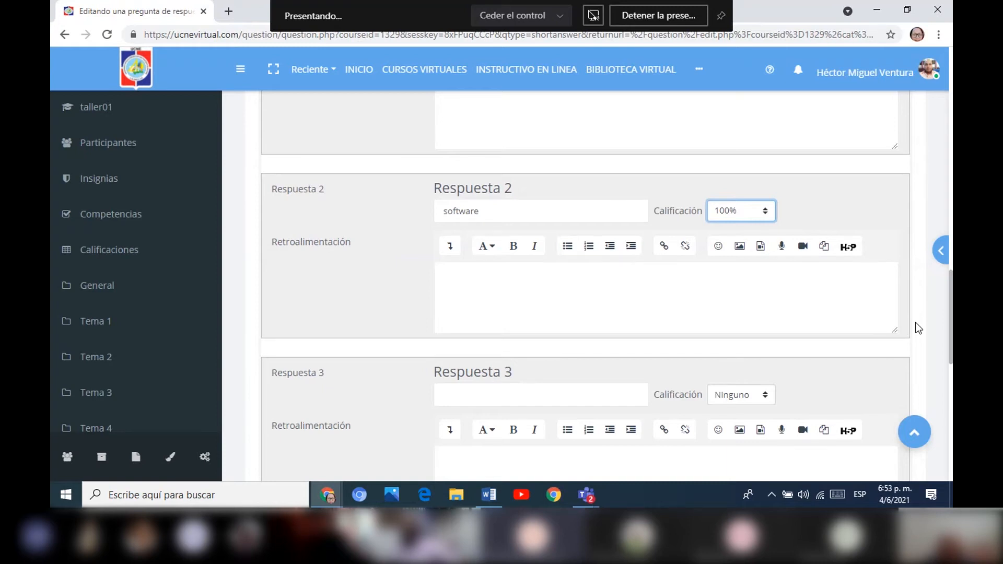
pyautogui.scroll(-3, 916, 329)
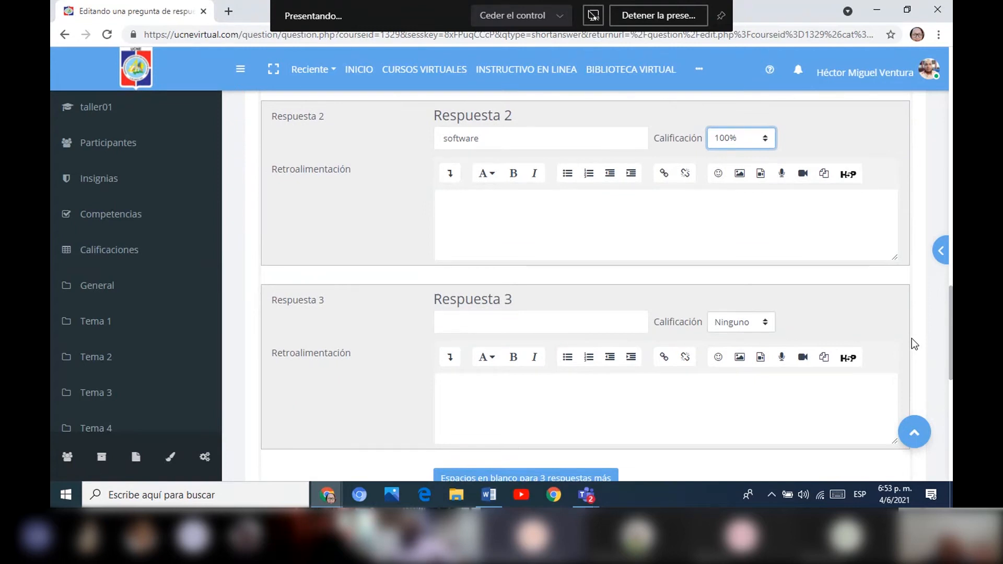
pyautogui.scroll(3, 912, 344)
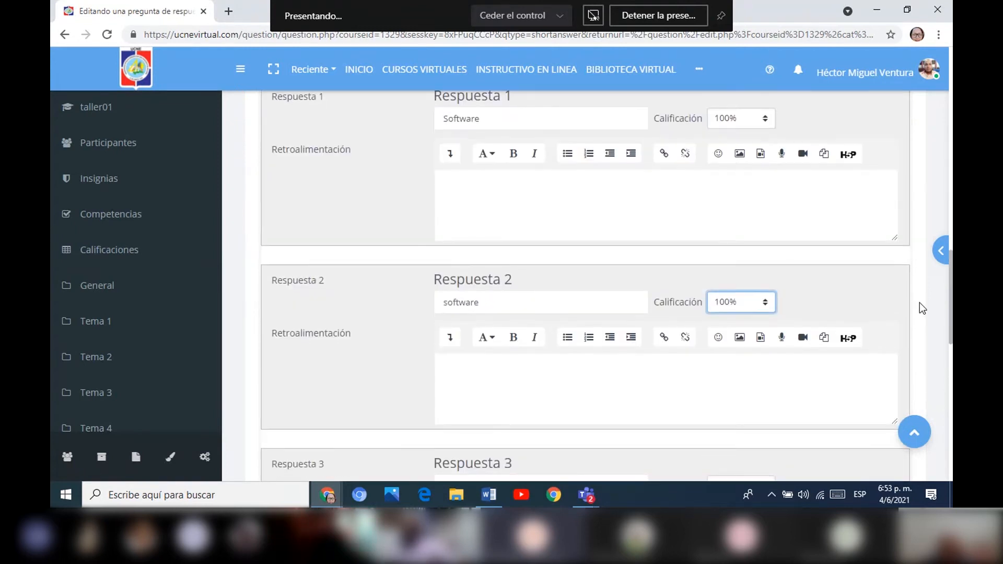
pyautogui.scroll(2, 924, 293)
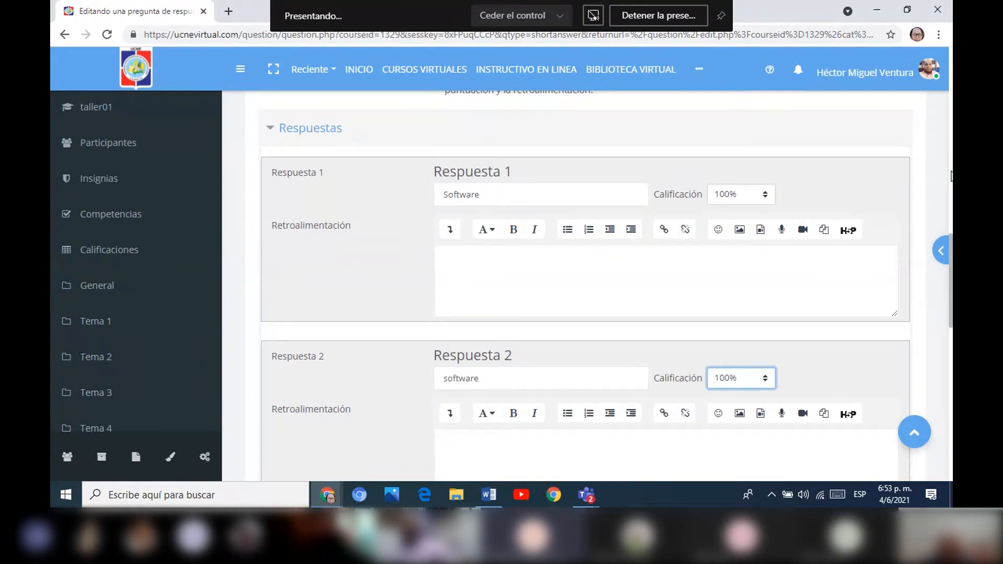
pyautogui.moveTo(952, 270); pyautogui.dragTo(939, 329)
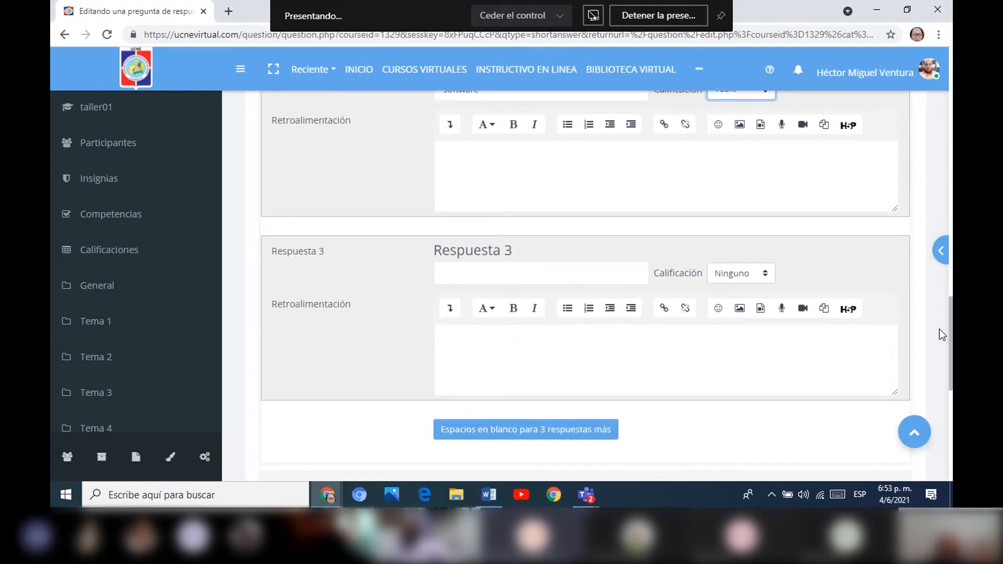
pyautogui.moveTo(939, 329); pyautogui.dragTo(942, 264)
# Save the short-answer question to the question bank.
pyautogui.click(521, 216)
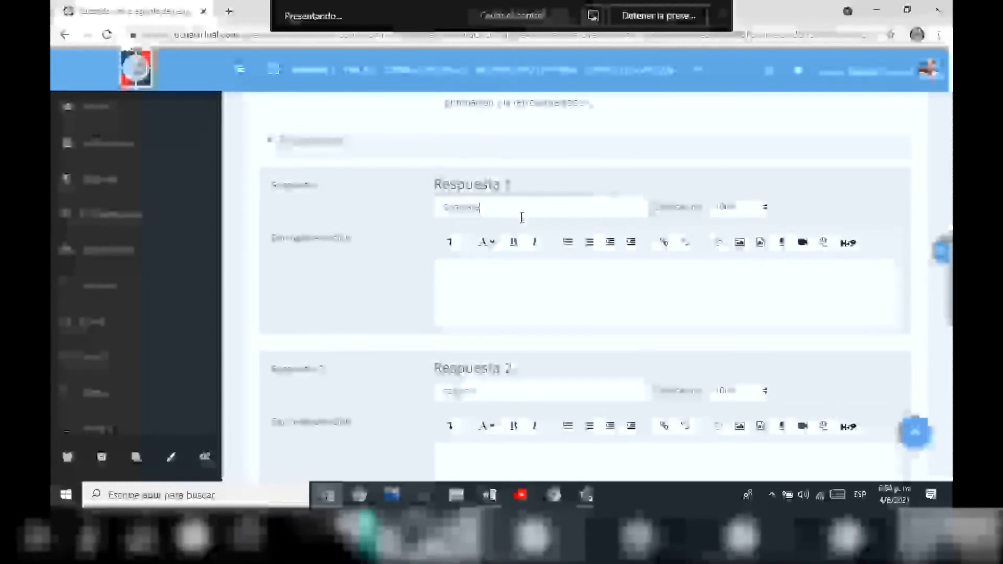
pyautogui.scroll(-15, 888, 417)
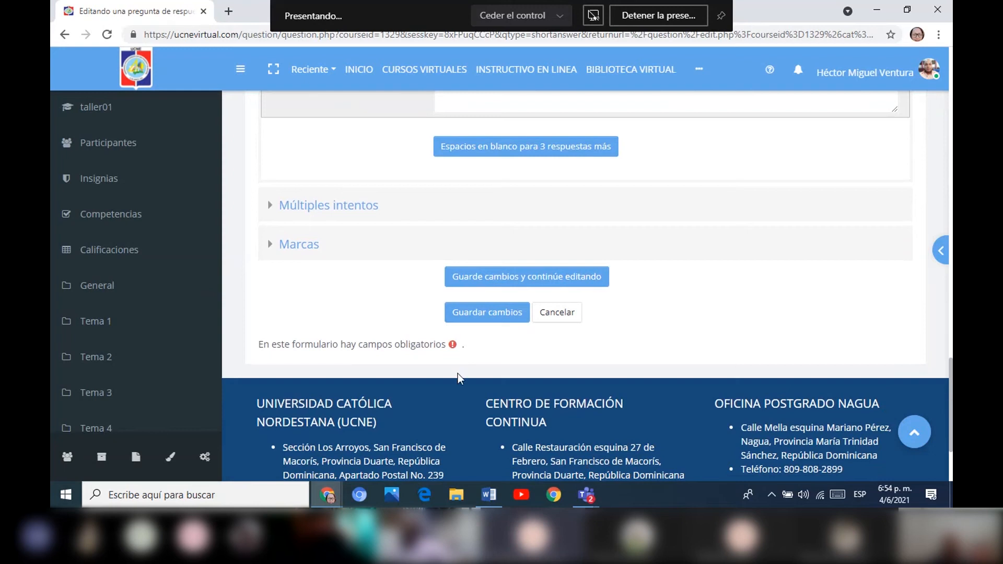
pyautogui.click(481, 314)
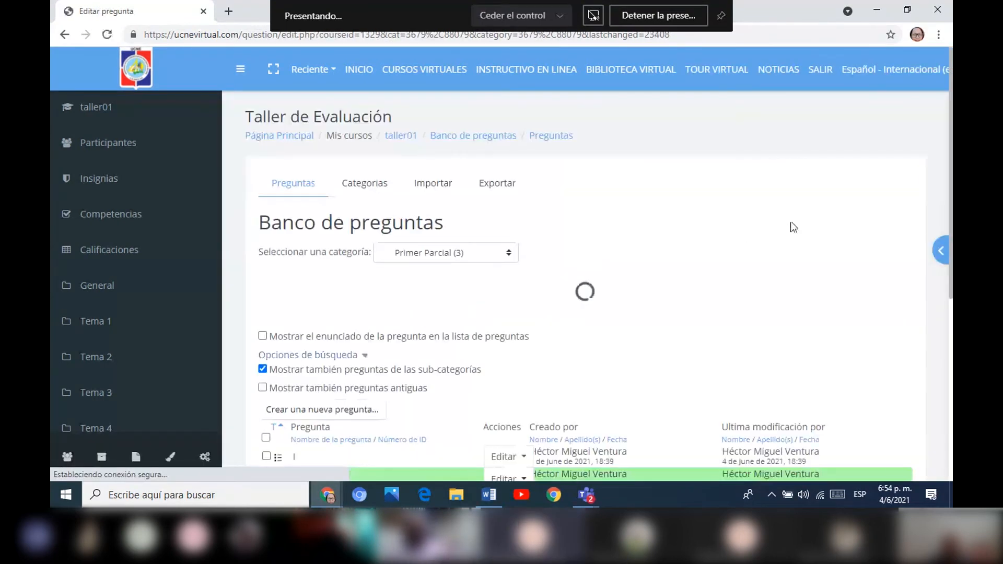
# Start a new Emparejamiento question in the Primer Parcial question bank.
pyautogui.moveTo(949, 151); pyautogui.dragTo(941, 252)
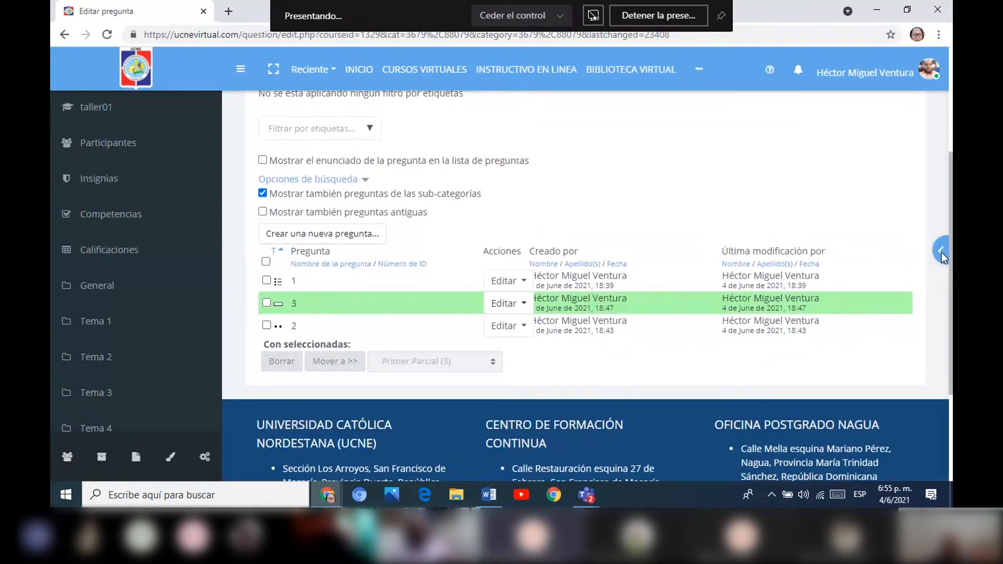
pyautogui.click(349, 236)
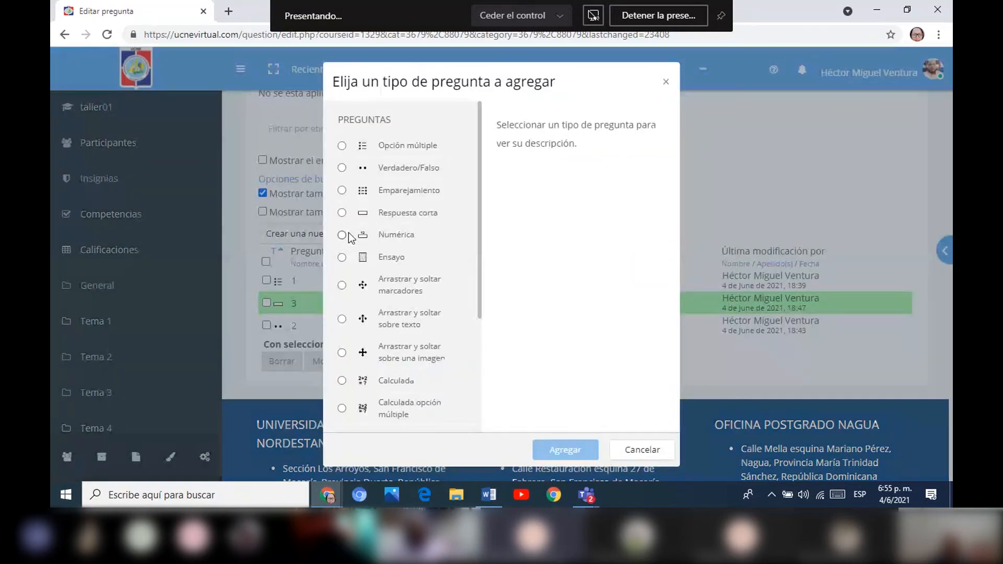
pyautogui.click(342, 191)
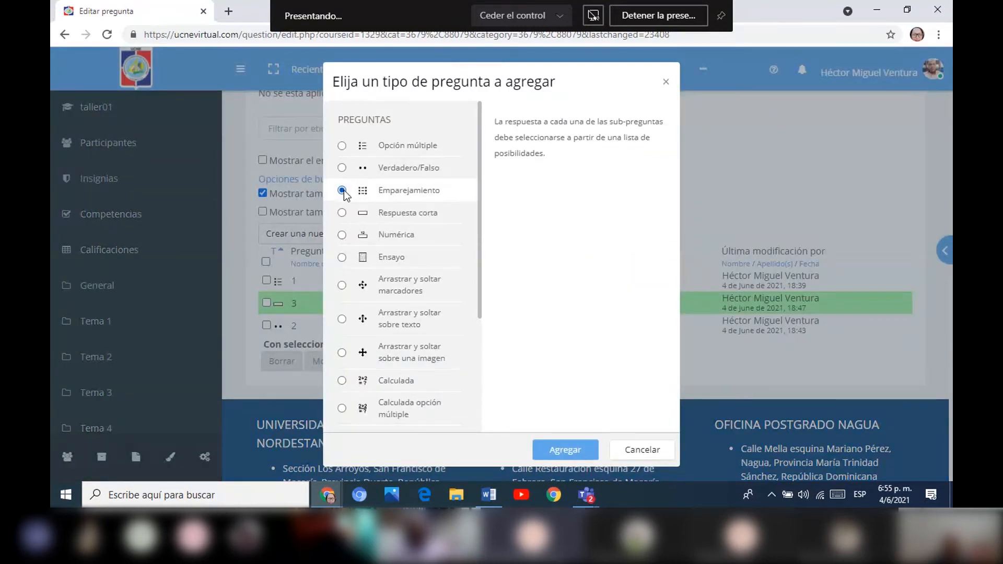
pyautogui.click(581, 449)
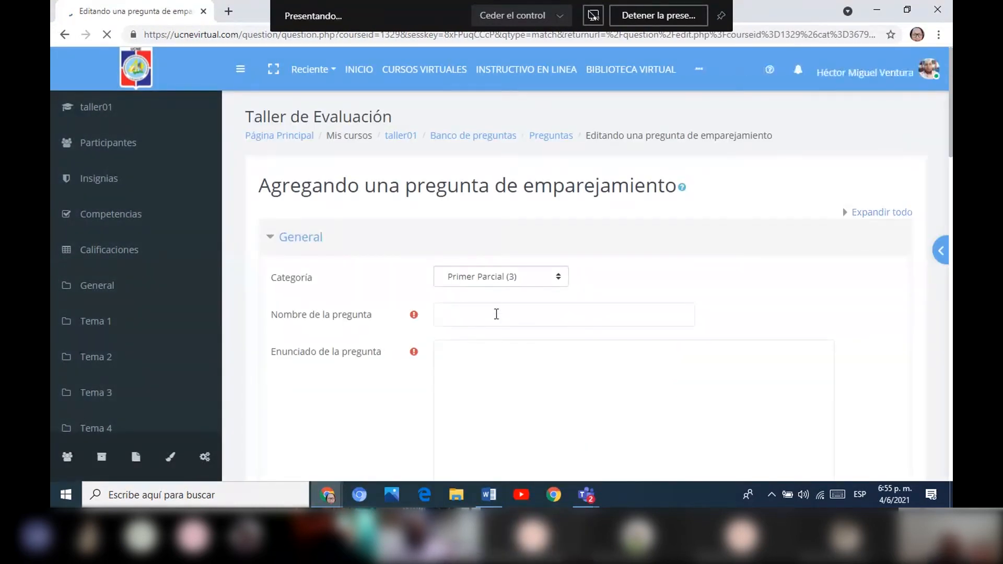
# Name the matching question 4 and keep its category as Primer Parcial.
pyautogui.click(482, 317)
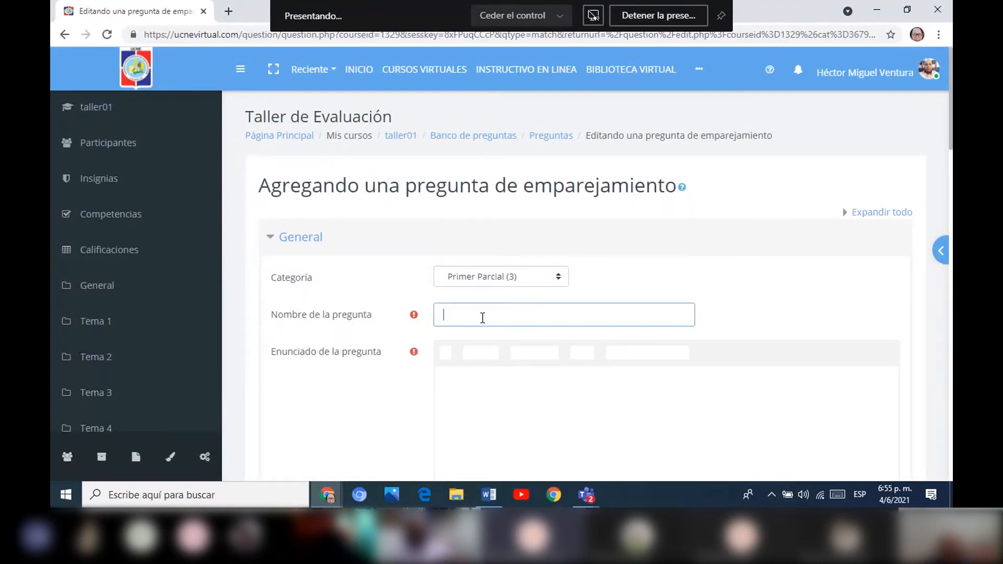
pyautogui.write('4')
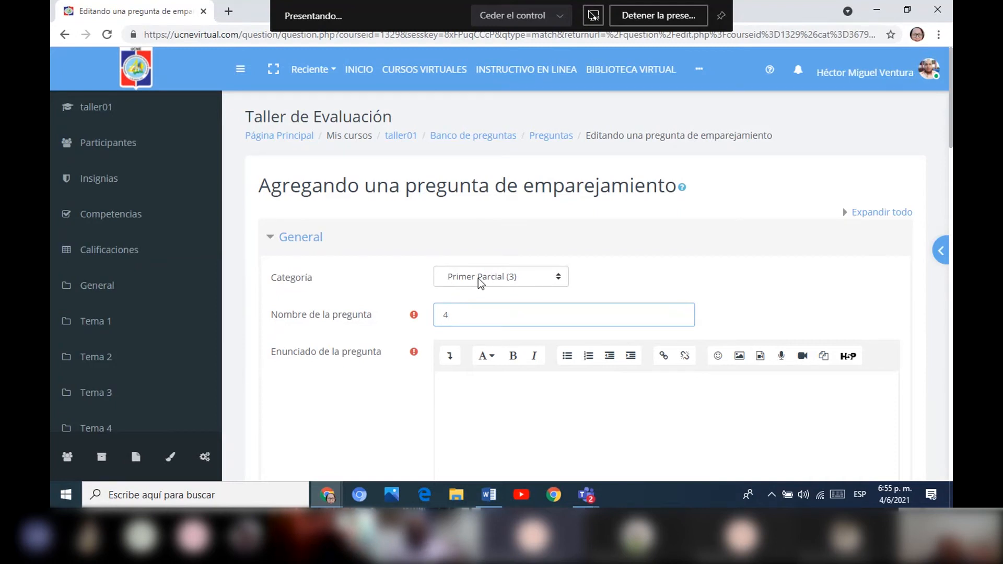
pyautogui.click(553, 283)
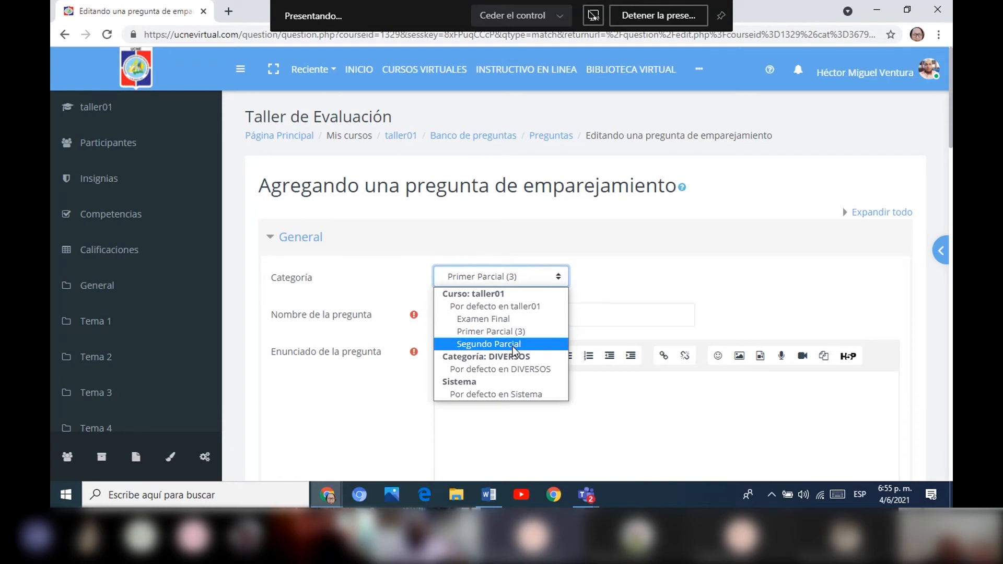
pyautogui.click(648, 296)
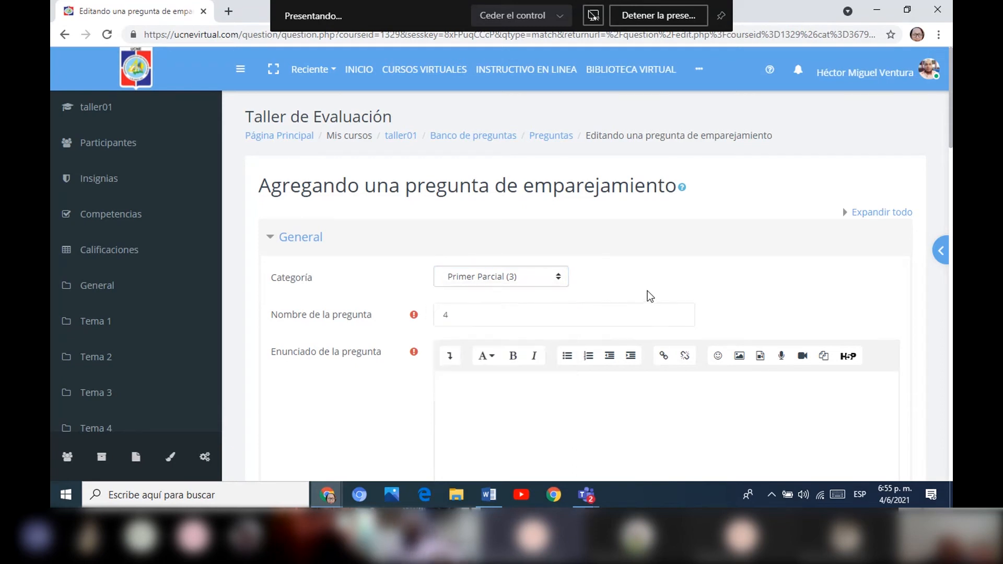
# Enter "Aparea el concepto con su definición" as the matching question's Enunciado.
pyautogui.click(458, 394)
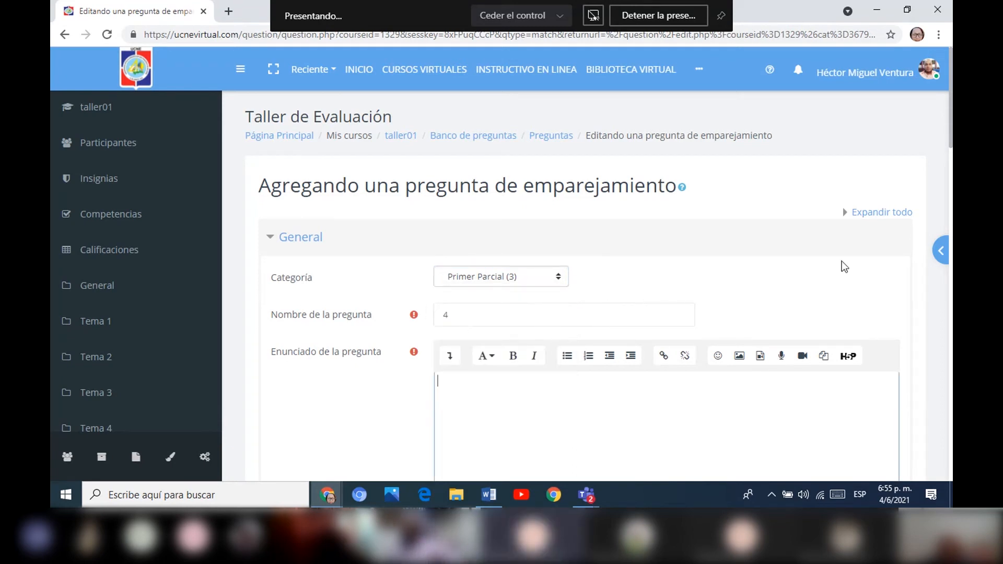
pyautogui.moveTo(951, 129); pyautogui.dragTo(950, 170)
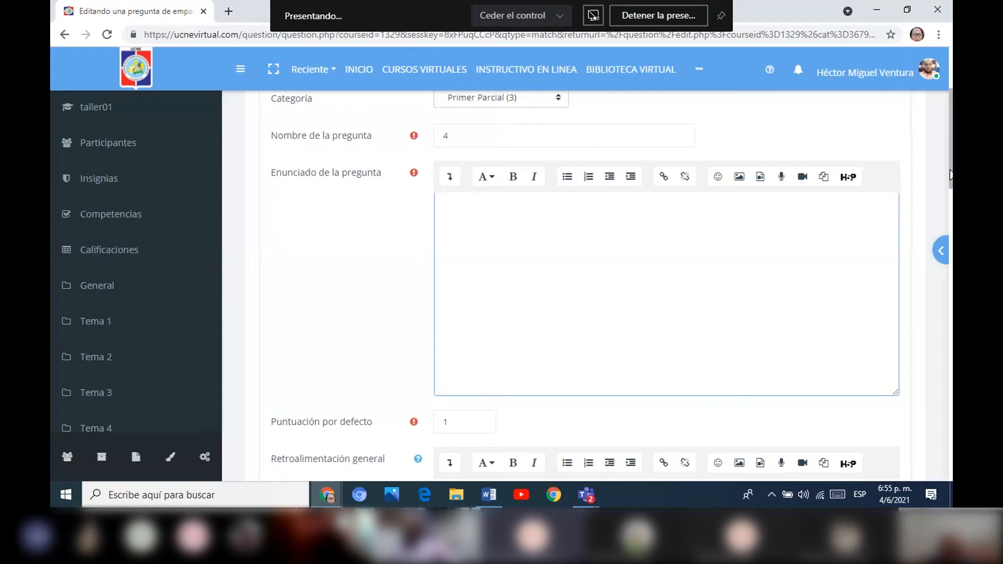
pyautogui.write('Aparea ')
pyautogui.write('l')
pyautogui.write('el')
pyautogui.write(' concepto ')
pyautogui.write('con su')
pyautogui.write(' de')
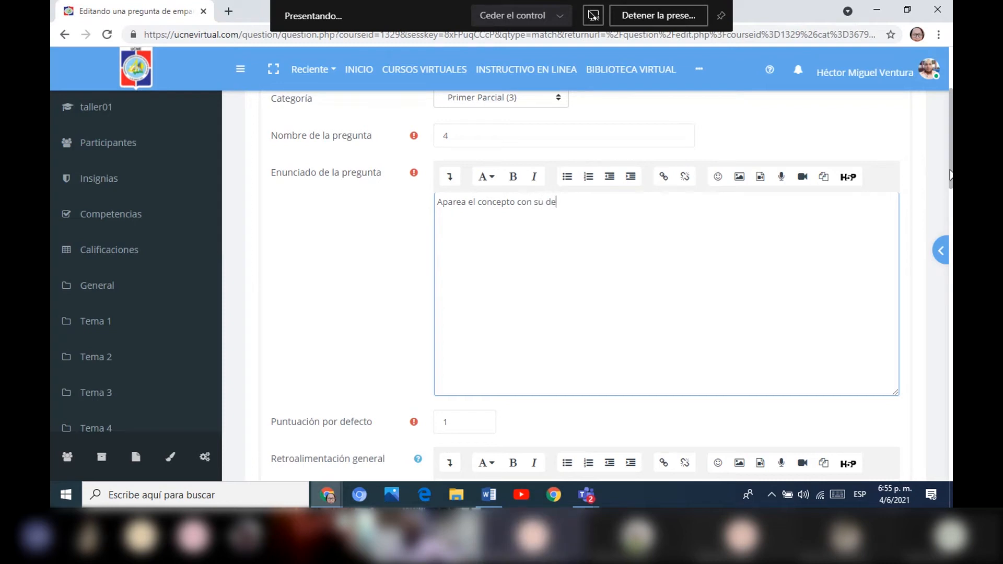
pyautogui.write('finición')
# Enter "El sistema operativo pertenece a" as the text of Pregunta 1.
pyautogui.scroll(-5, 933, 231)
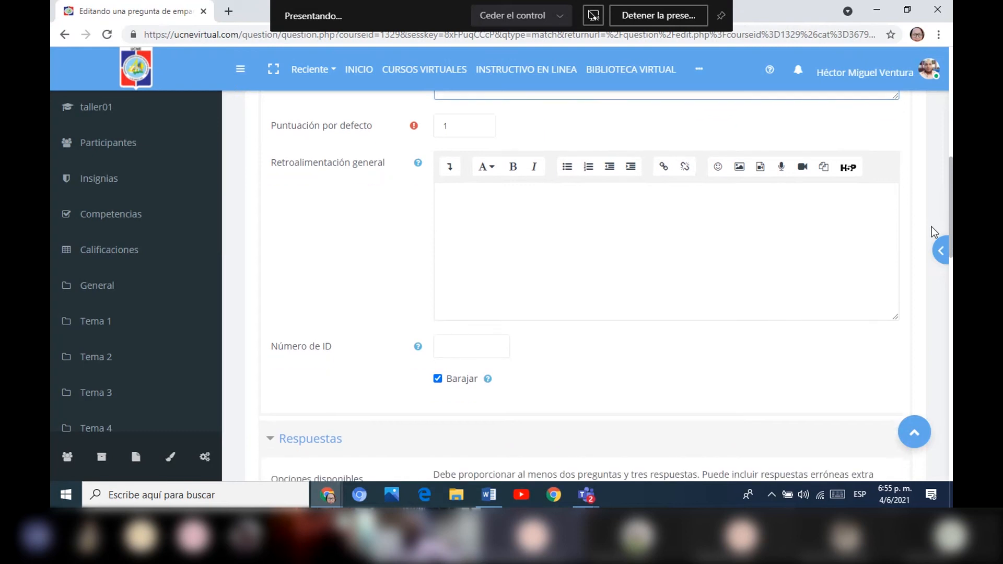
pyautogui.scroll(-4, 931, 227)
pyautogui.scroll(-1, 910, 278)
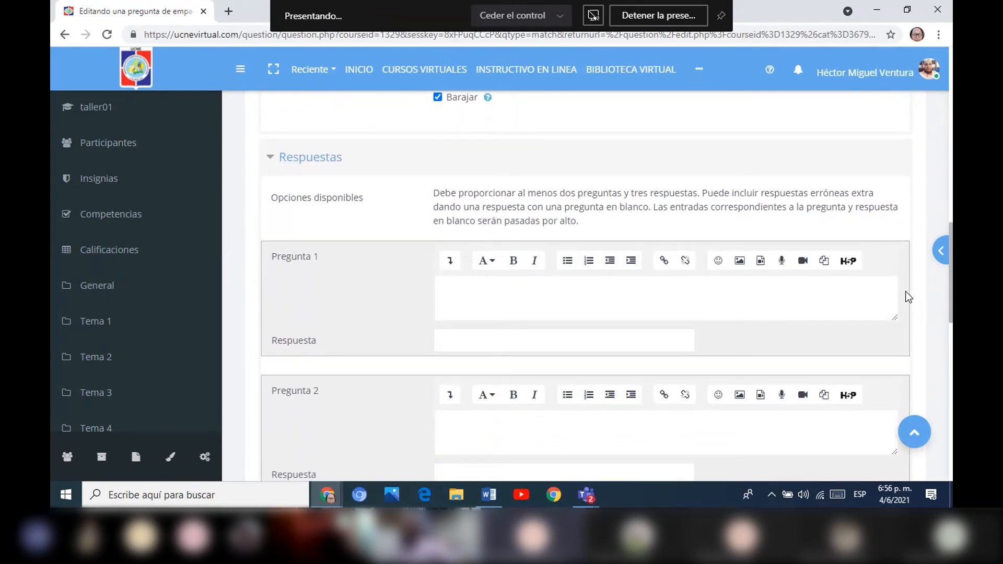
pyautogui.click(465, 296)
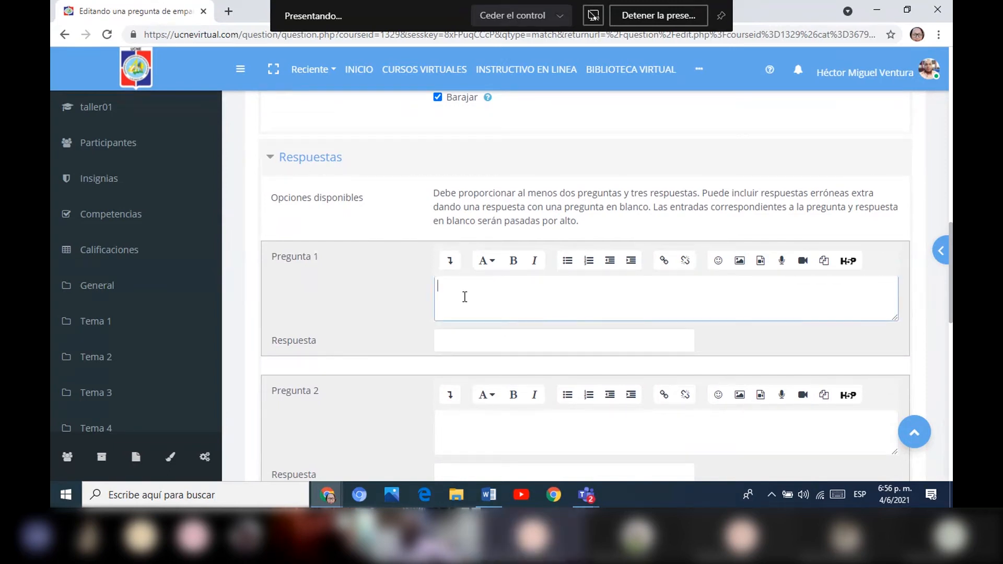
pyautogui.write('El siste')
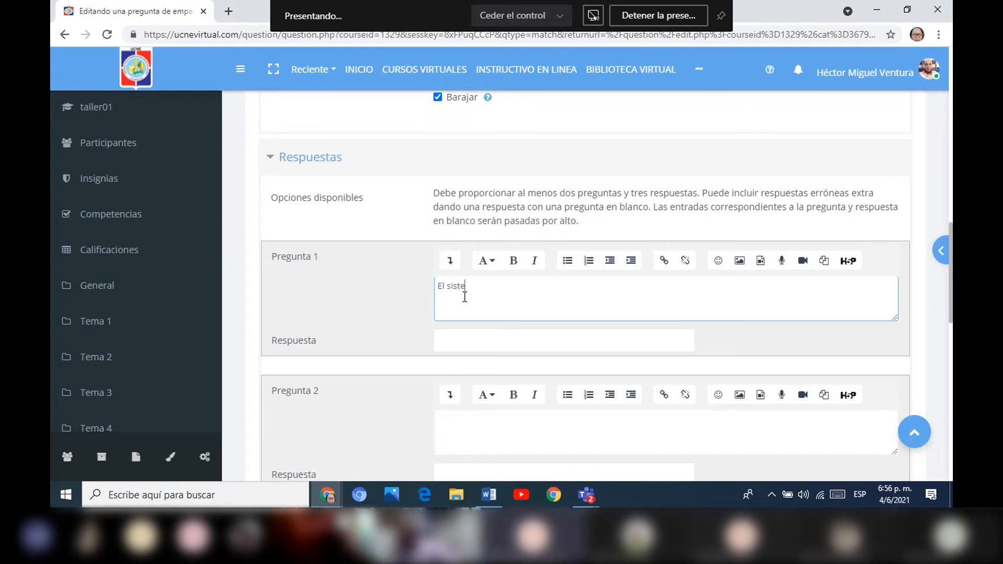
pyautogui.write('ma ope')
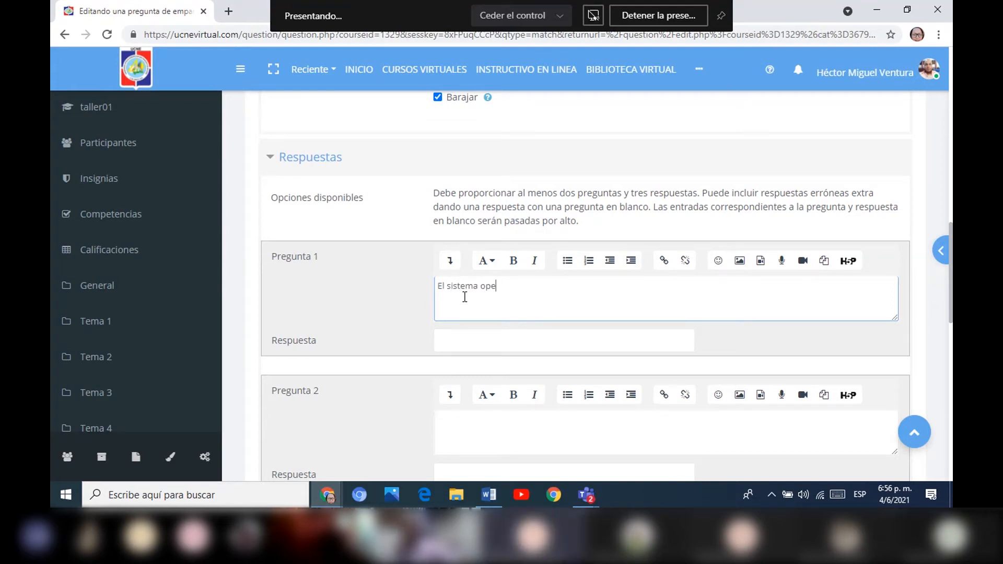
pyautogui.write('rativo es')
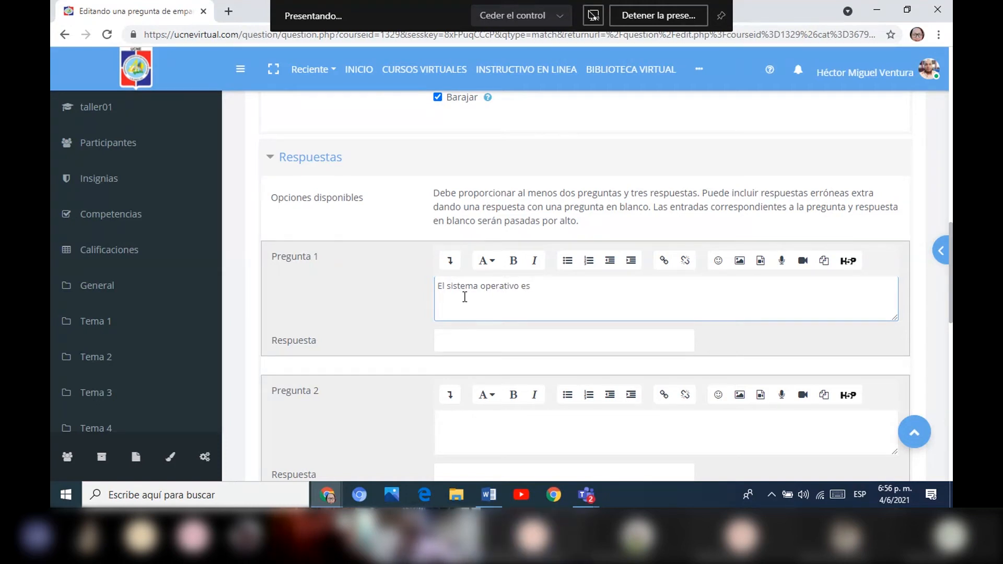
pyautogui.press('BackSpace')
pyautogui.press('BackSpace')
pyautogui.write('per')
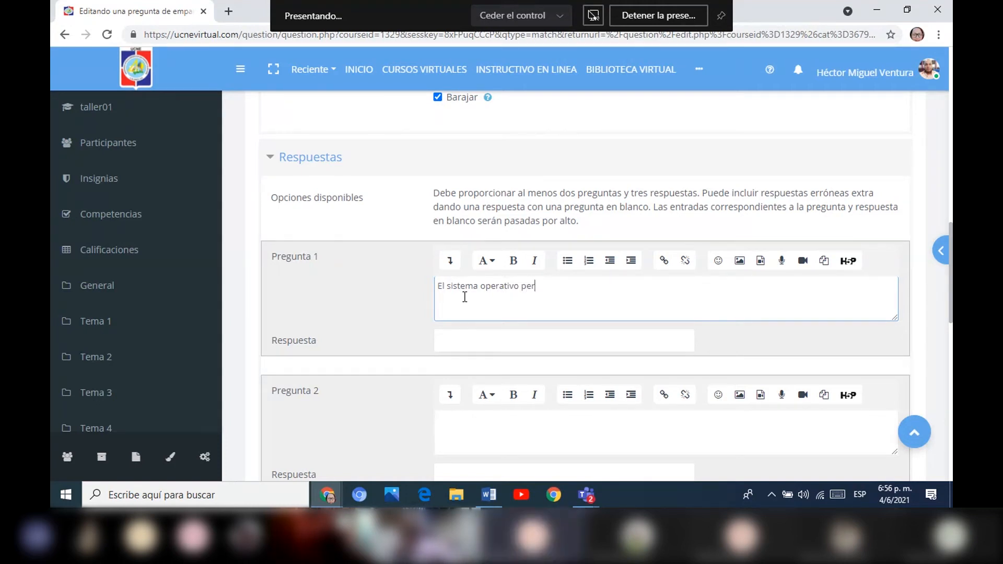
pyautogui.write('tenece a')
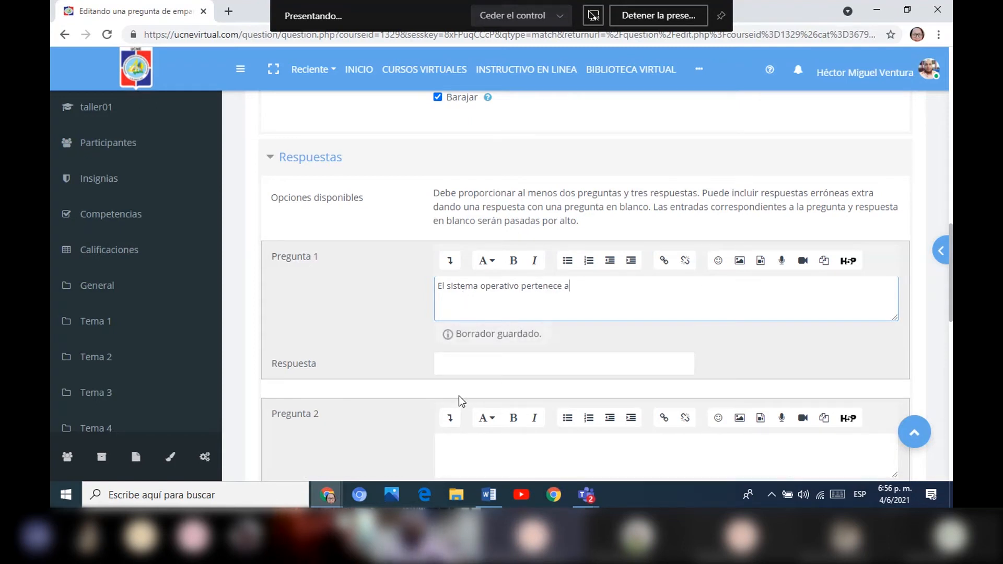
# Enter "Software de sistemas" as the Respuesta paired with Pregunta 1.
pyautogui.click(481, 364)
pyautogui.write('Sof')
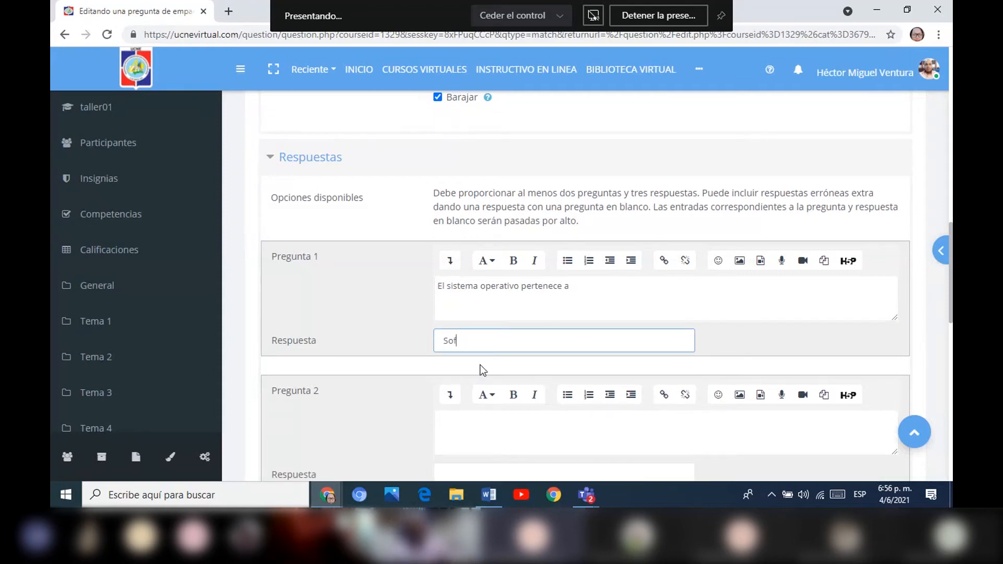
pyautogui.write('te')
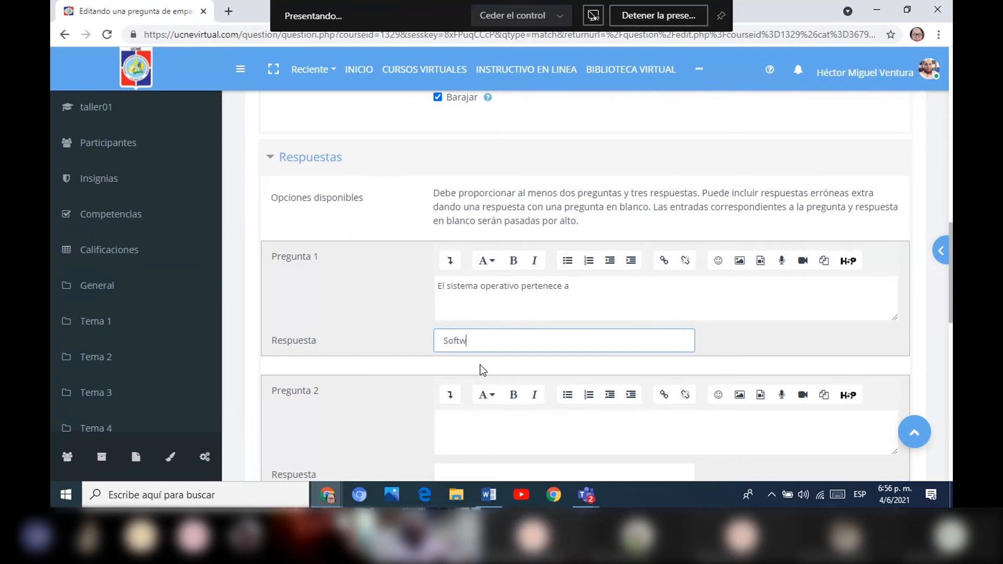
pyautogui.write('are de sistemas')
# Fill in Pregunta 2 with "Es una interconexión de computadoras" and its Respuesta with "Red".
pyautogui.scroll(-1, 949, 259)
pyautogui.scroll(-3, 949, 259)
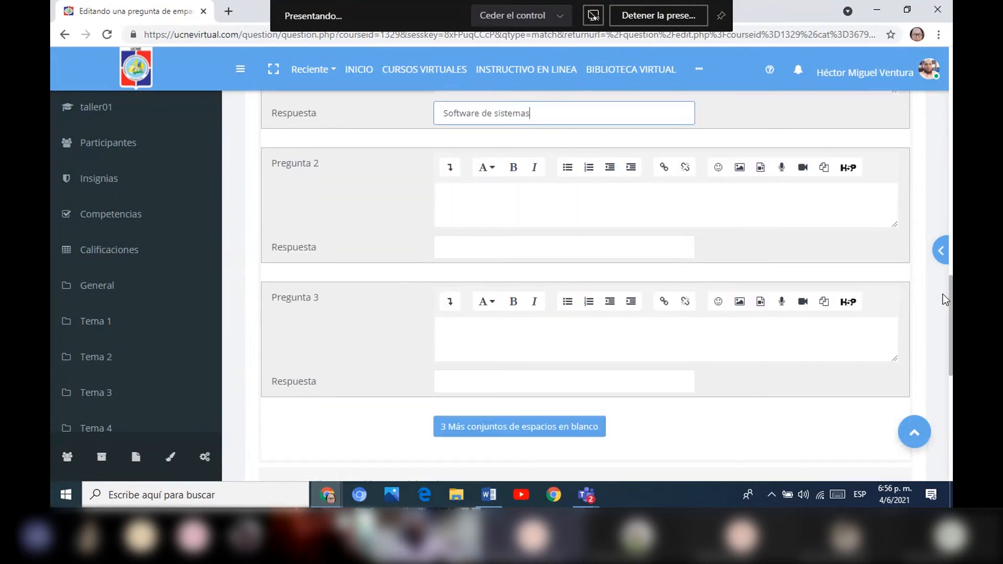
pyautogui.click(456, 198)
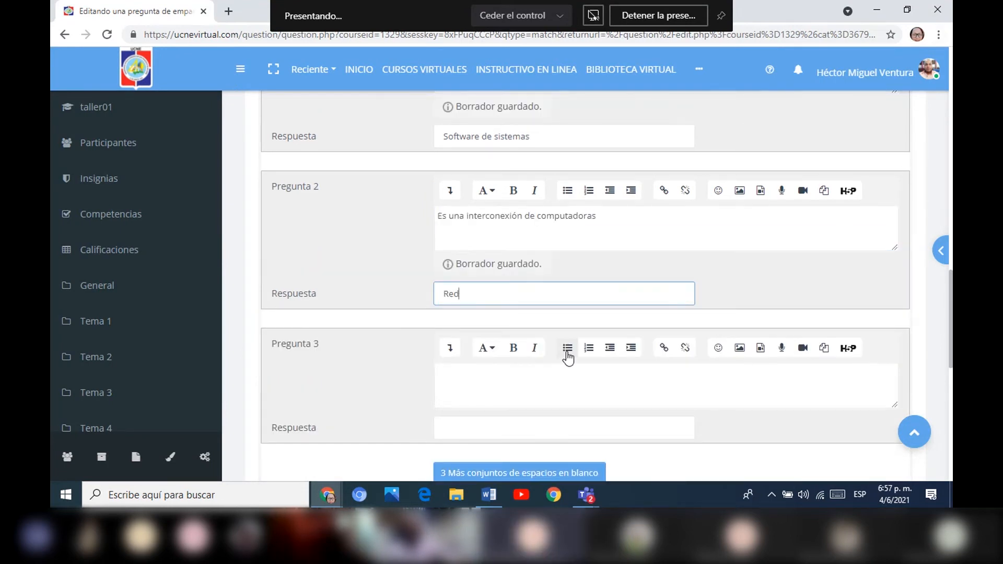
# Enter "El teclado pertenece a los dispositivos de" as the text of Pregunta 3.
pyautogui.scroll(-1, 475, 383)
pyautogui.click(476, 382)
pyautogui.click(465, 341)
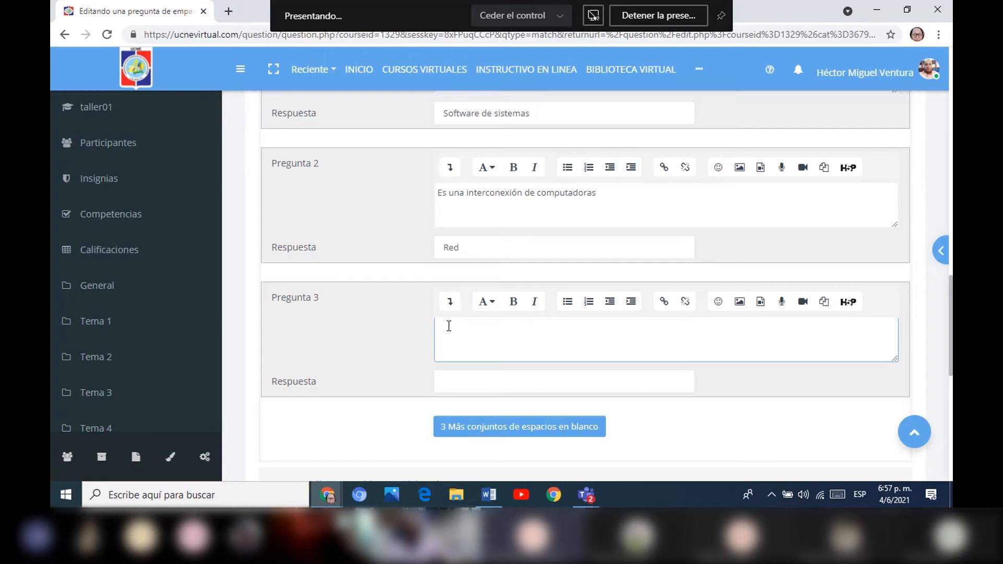
pyautogui.write('El teclado per')
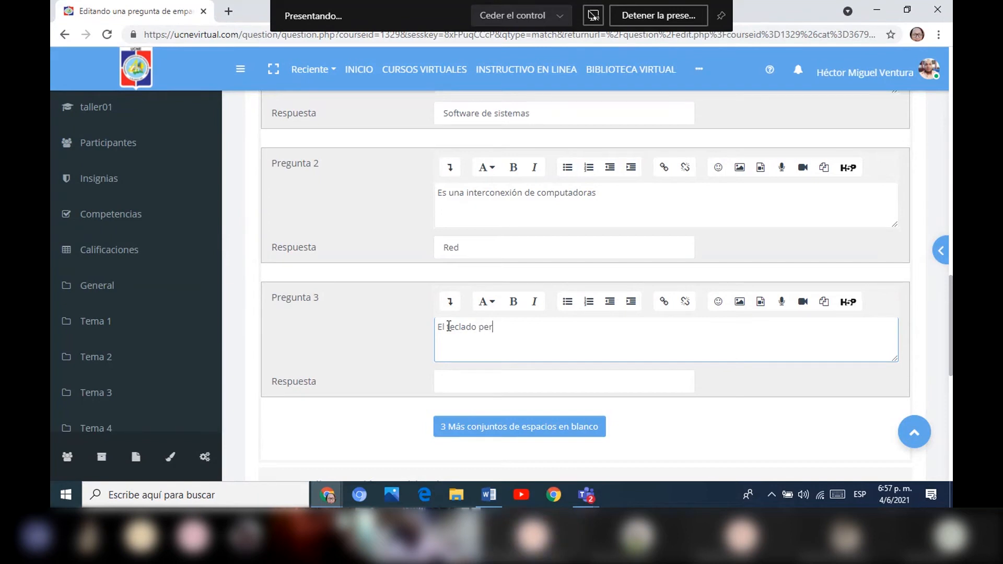
pyautogui.write('tece')
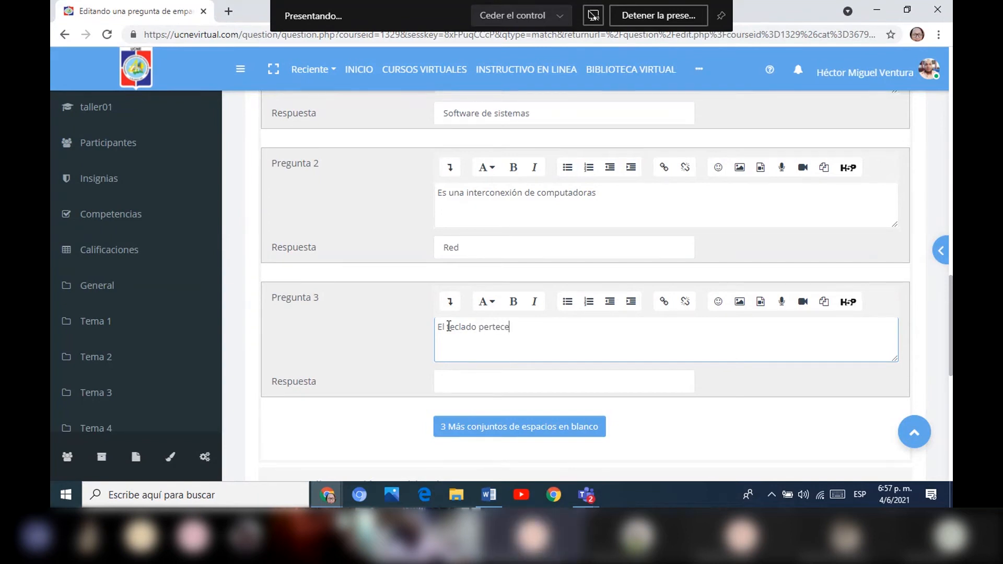
pyautogui.press('BackSpace')
pyautogui.press('BackSpace')
pyautogui.write('nece a los disposi')
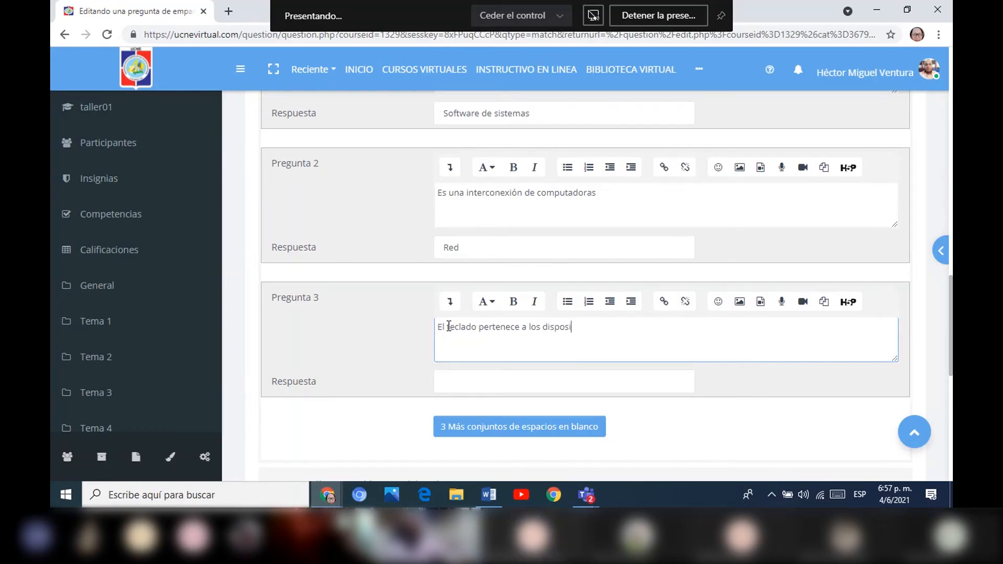
pyautogui.write('tivos de')
# Enter "Entrada" as the Respuesta paired with Pregunta 3.
pyautogui.click(452, 381)
pyautogui.write('E')
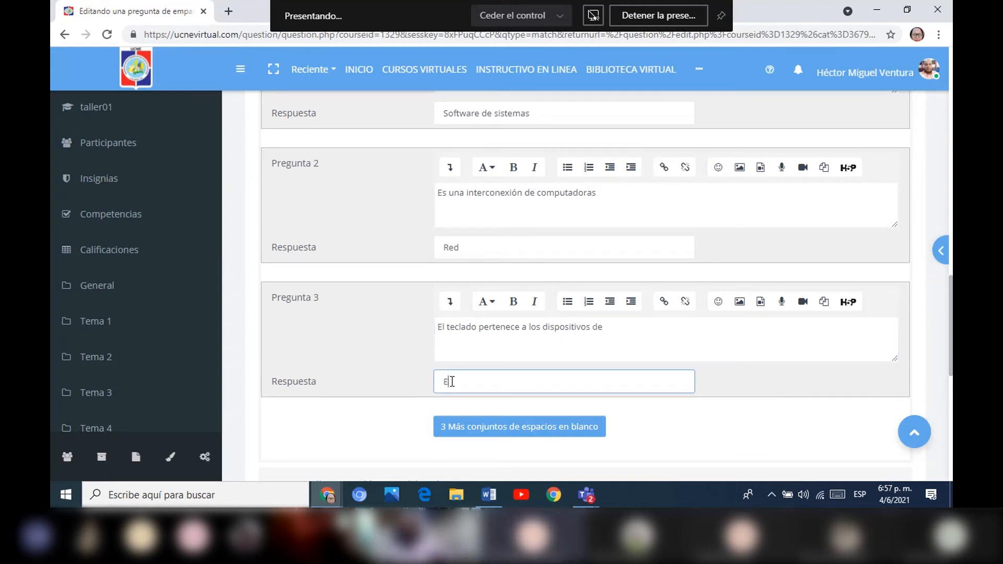
pyautogui.write('ntrada')
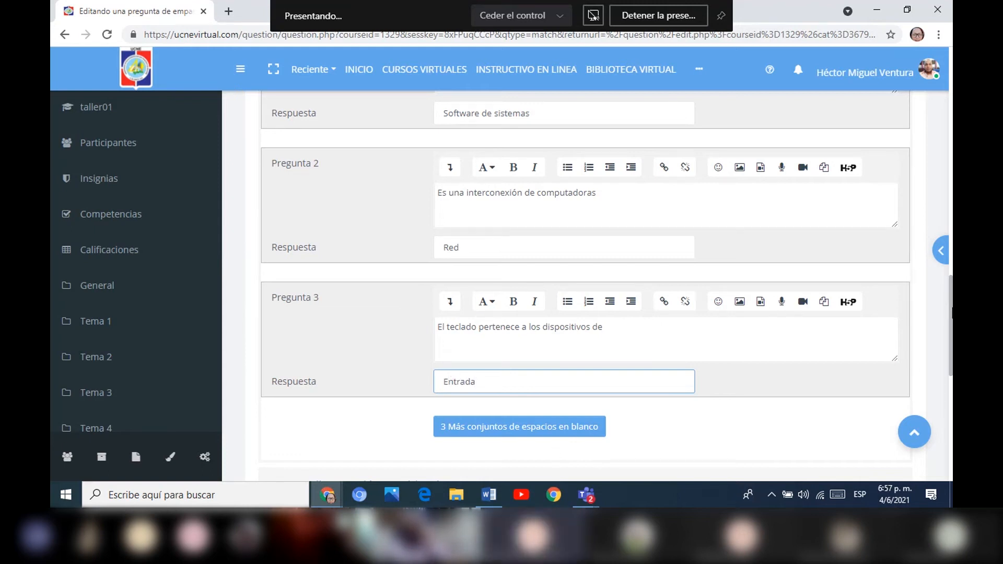
# Add three more blank question-and-answer sets to the matching question.
pyautogui.click(486, 433)
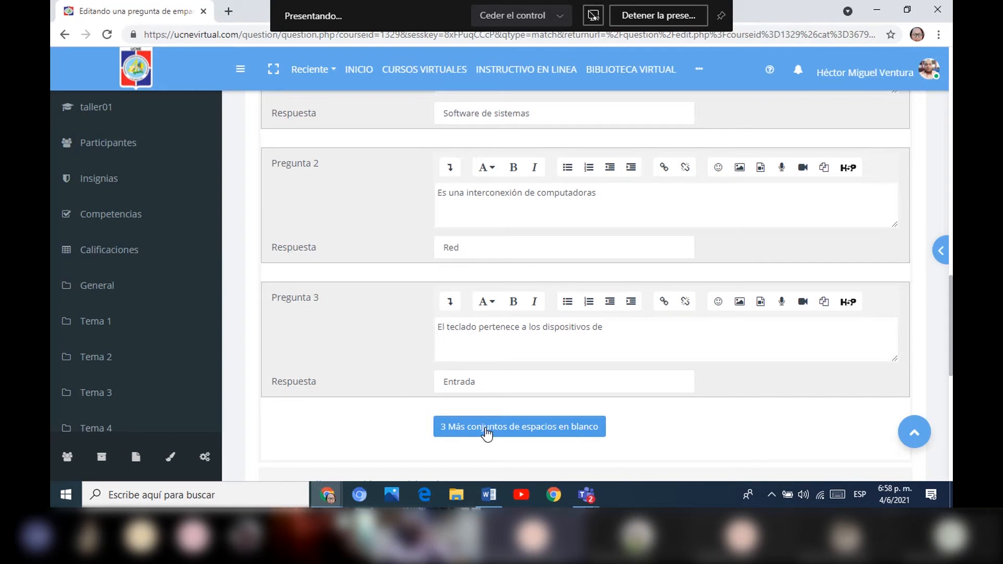
pyautogui.click(485, 431)
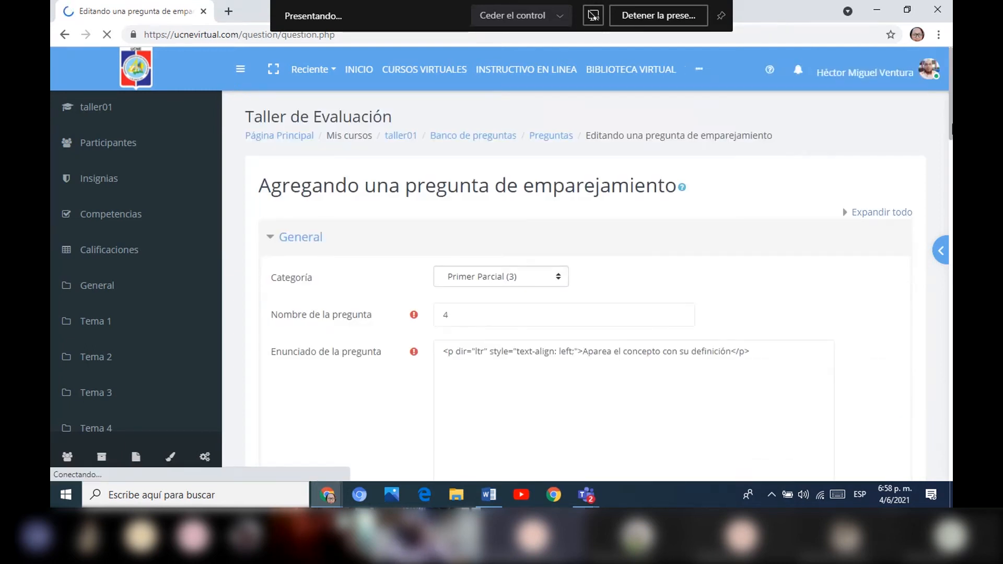
pyautogui.moveTo(951, 159); pyautogui.dragTo(902, 373)
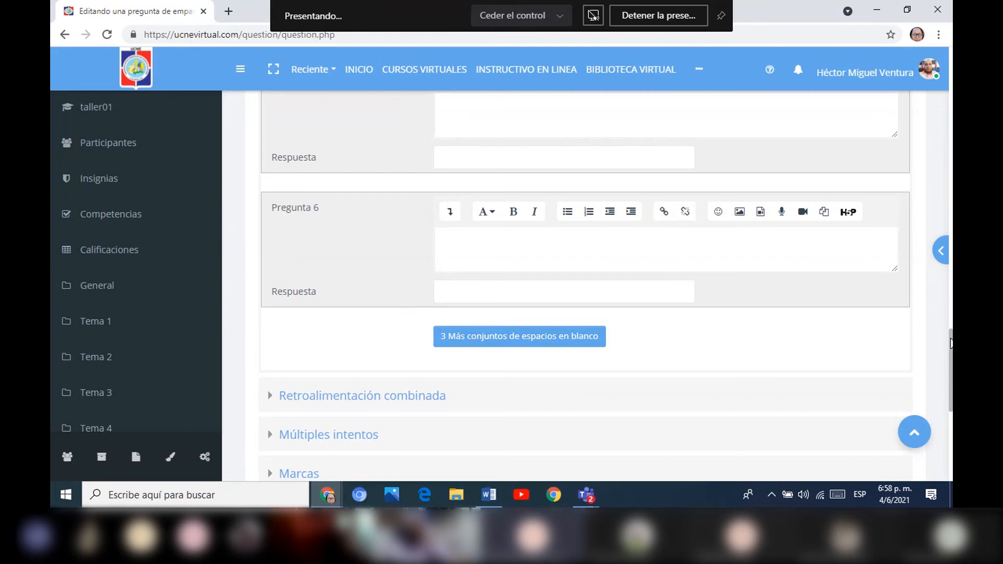
# Save the matching question to the Primer Parcial bank and look over the question list.
pyautogui.moveTo(950, 341); pyautogui.dragTo(929, 374)
pyautogui.click(491, 381)
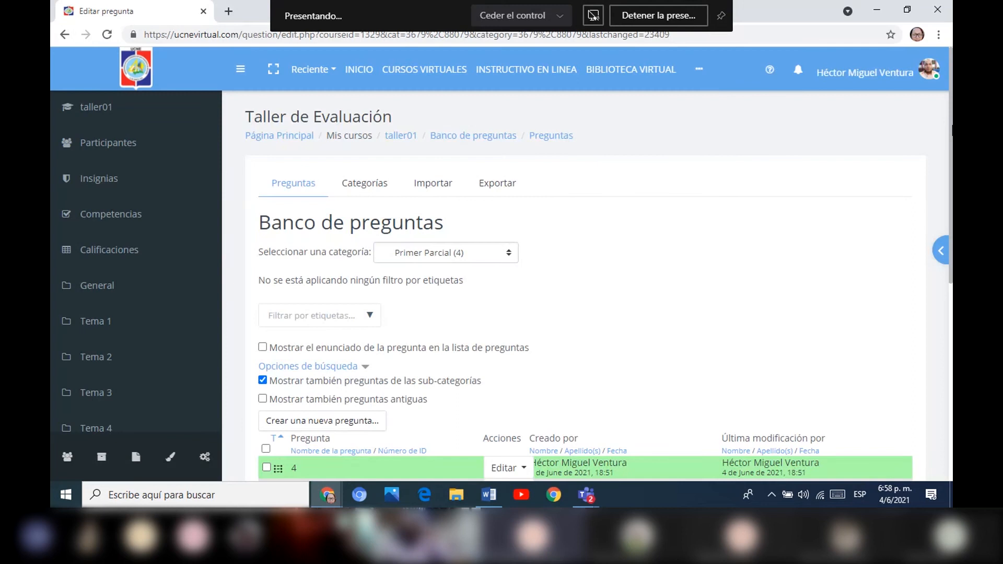
pyautogui.scroll(-4, 936, 218)
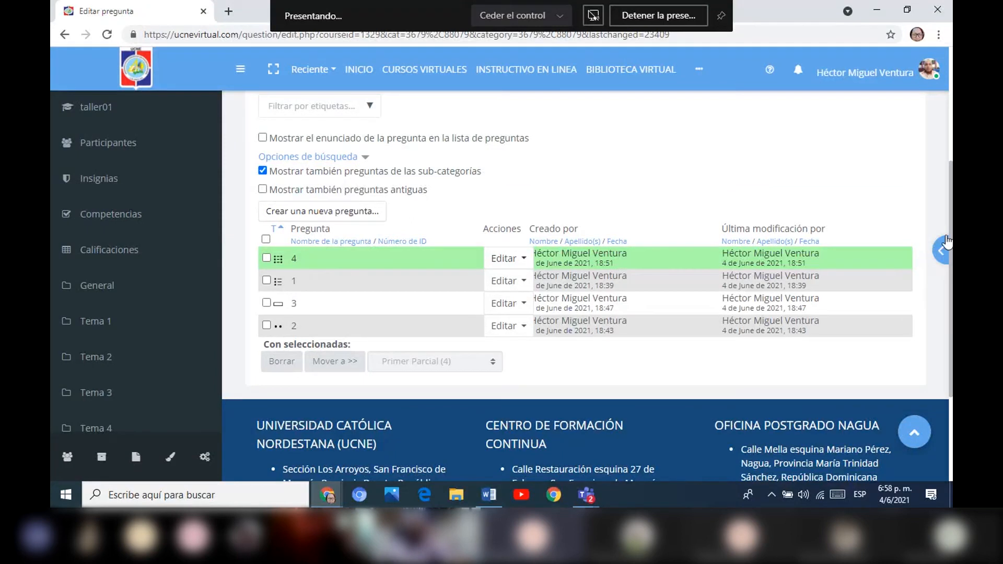
pyautogui.moveTo(950, 211); pyautogui.dragTo(951, 112)
# Start a new Ensayo question in the Primer Parcial question bank and look over its form.
pyautogui.scroll(-3, 938, 143)
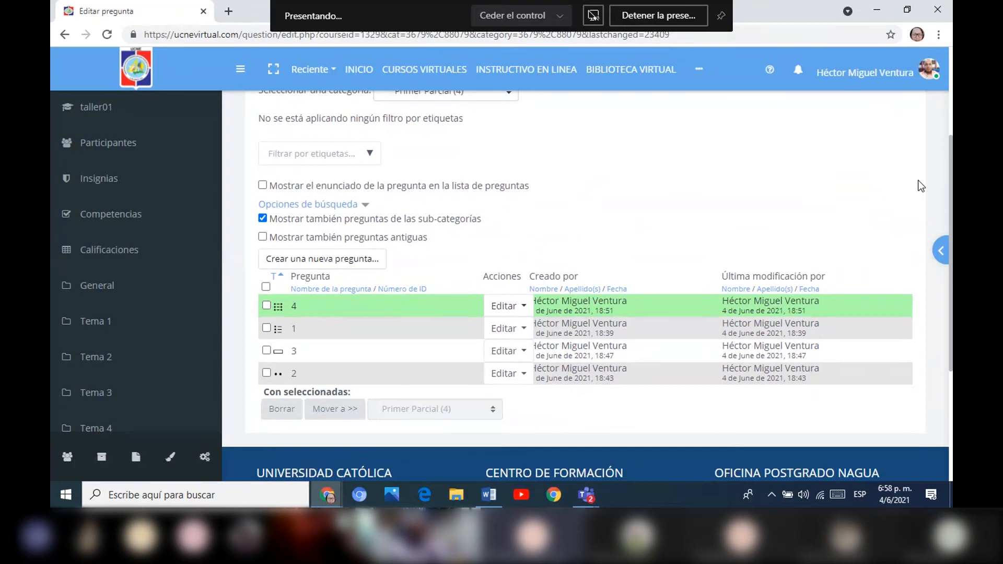
pyautogui.click(347, 260)
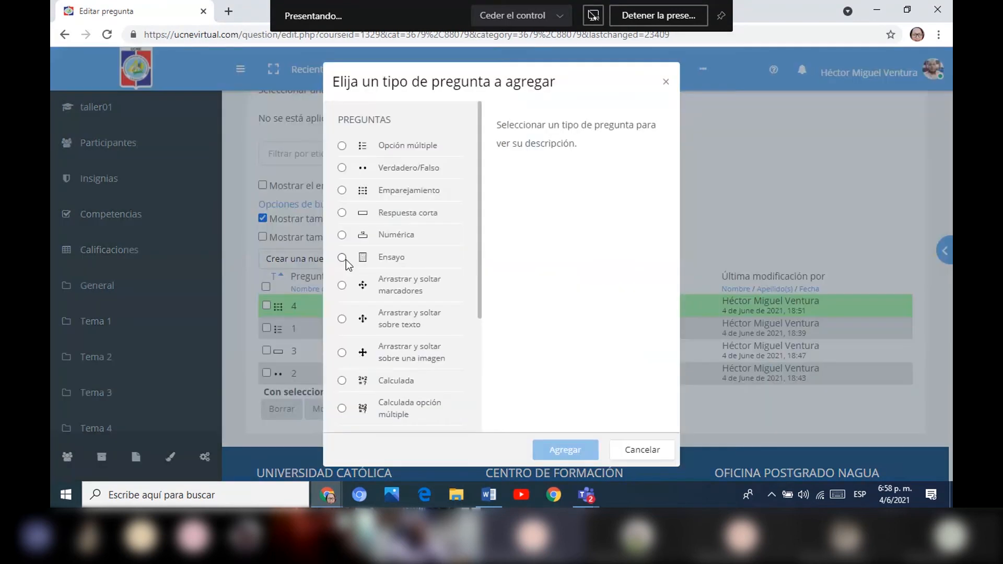
pyautogui.click(368, 261)
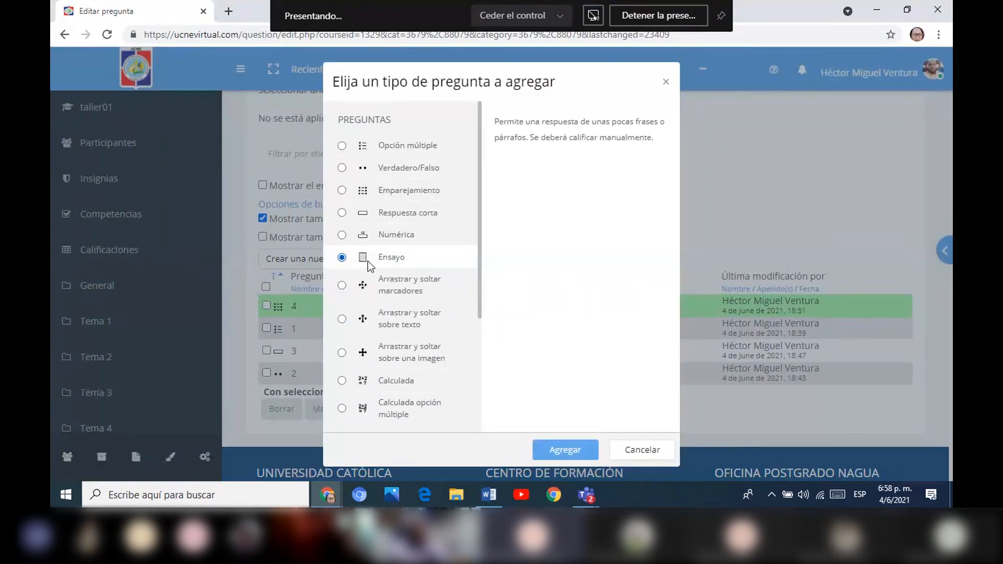
pyautogui.click(553, 448)
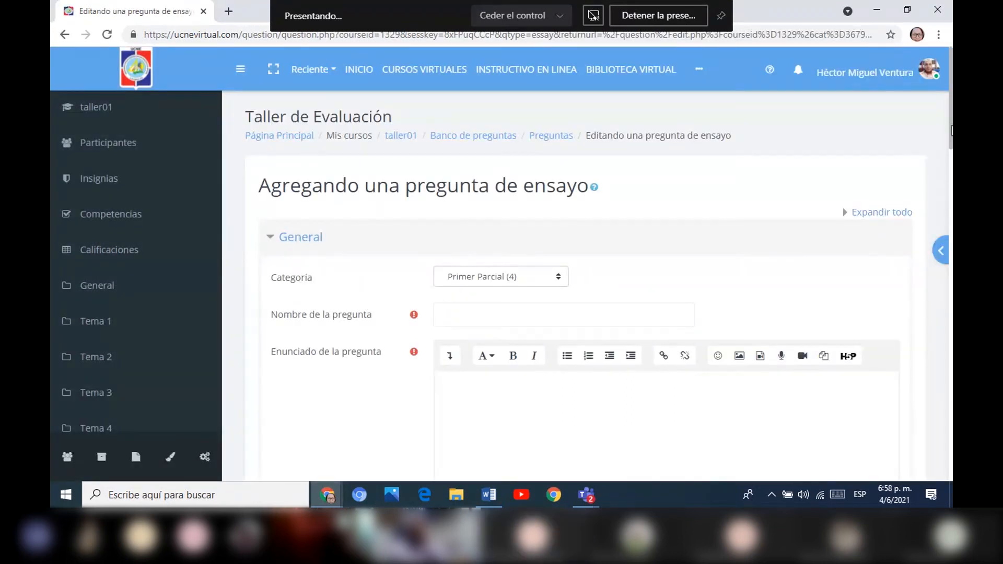
pyautogui.scroll(-4, 941, 171)
pyautogui.scroll(1, 941, 174)
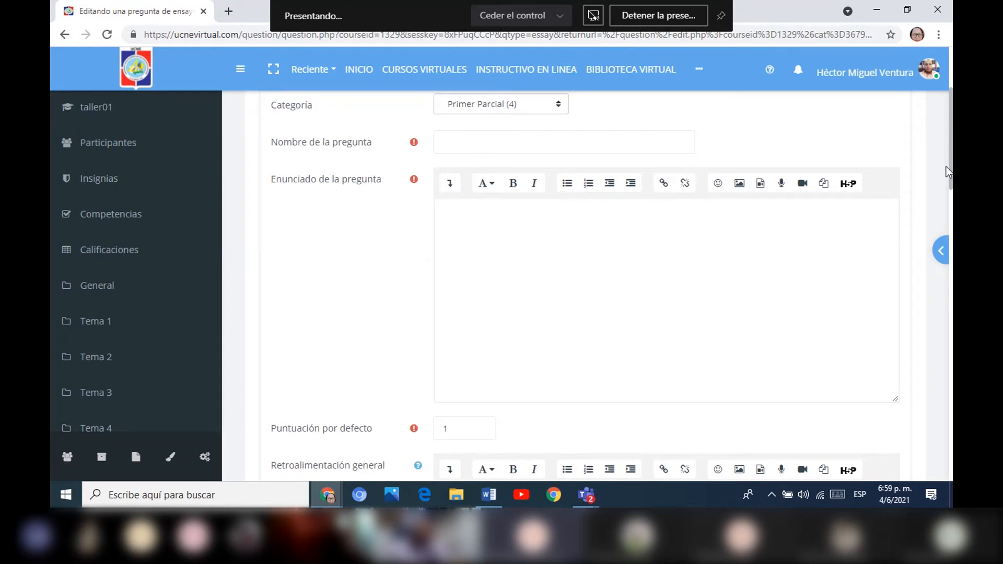
# Name the essay question 5 and enter the statement "Calcular el angulo de un triangulo a partir de los datos datos".
pyautogui.click(597, 152)
pyautogui.write('5')
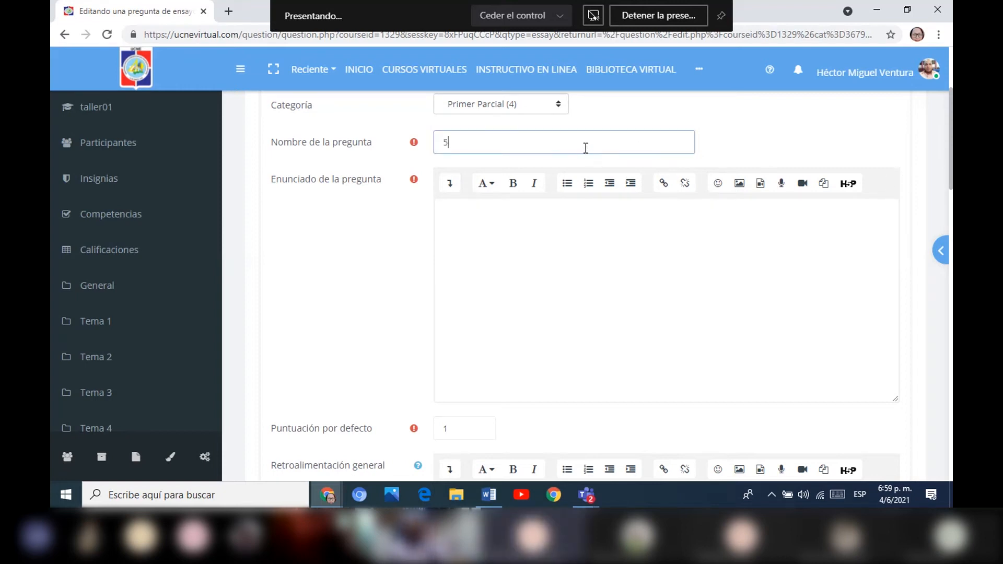
pyautogui.click(483, 224)
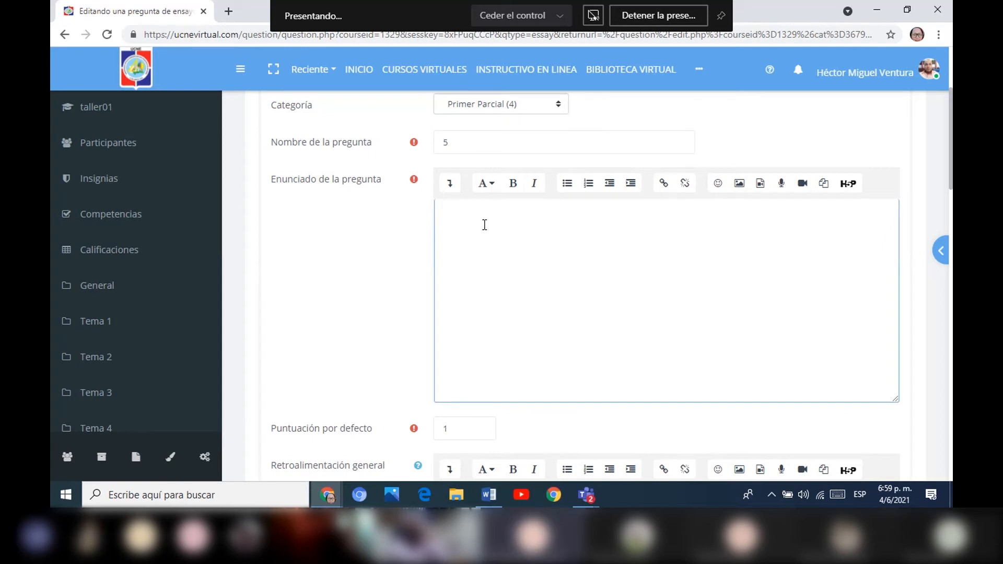
pyautogui.write('Calcular')
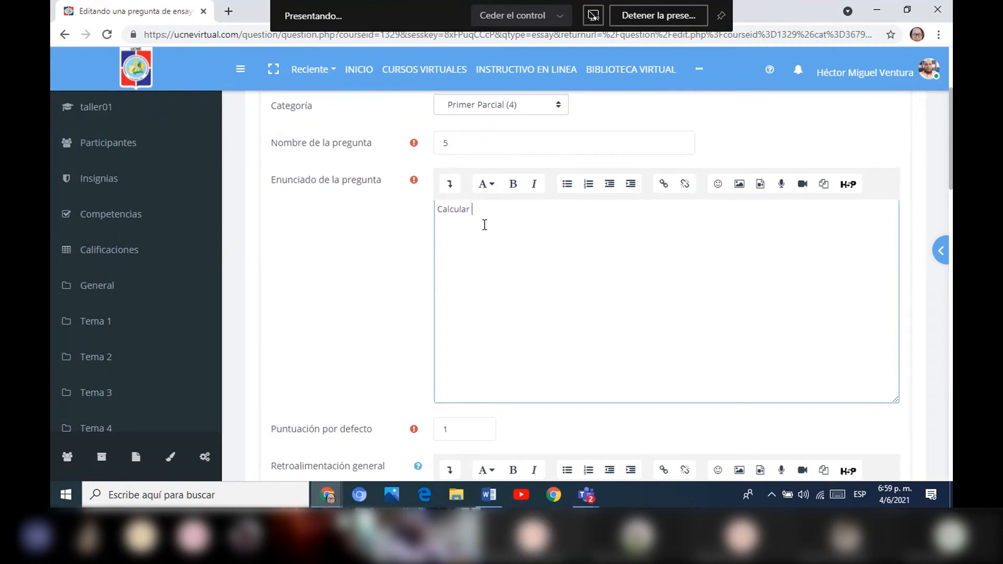
pyautogui.write('el angu')
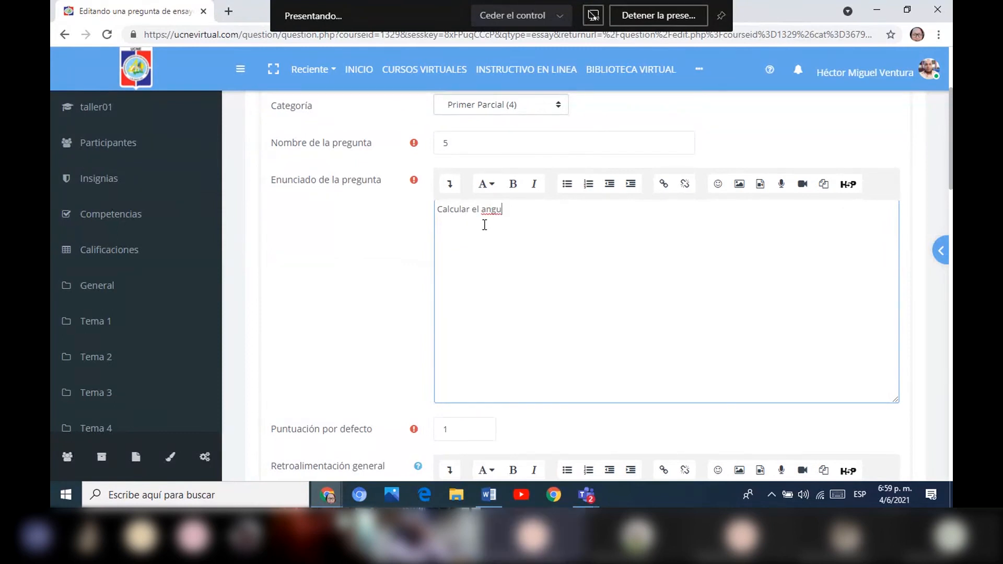
pyautogui.write('lo de un triangula')
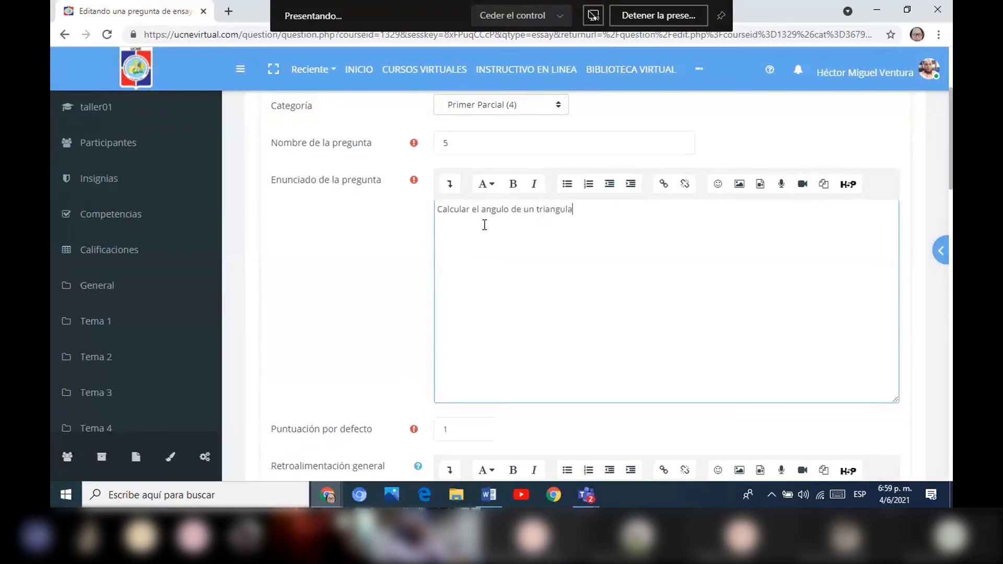
pyautogui.press('BackSpace')
pyautogui.press('BackSpace')
pyautogui.write('o a ')
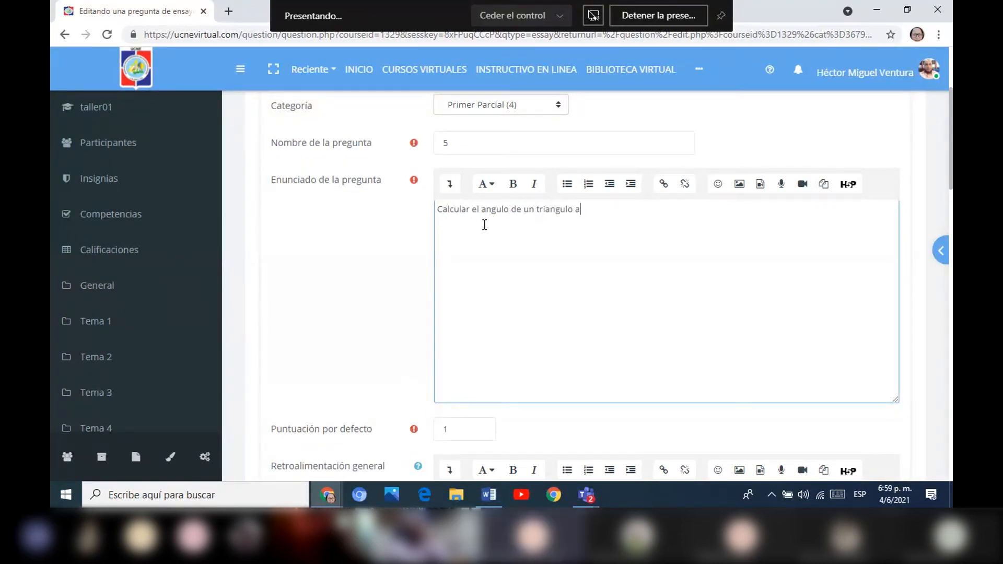
pyautogui.write('partir de los datos datos')
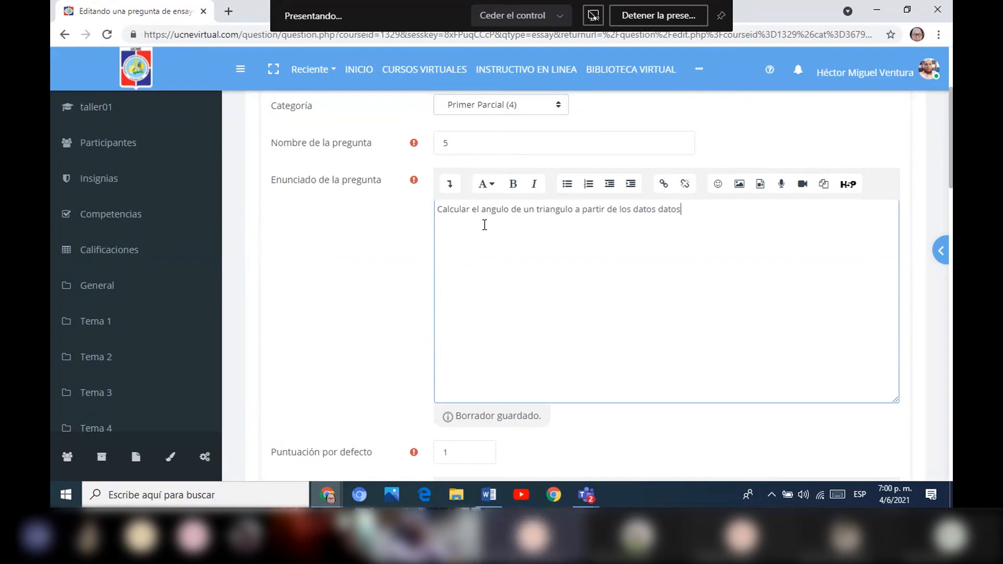
# Correct "triangulo" to "triángulo" in the question statement and add a blank line below the text.
pyautogui.click(551, 209)
pyautogui.press('BackSpace')
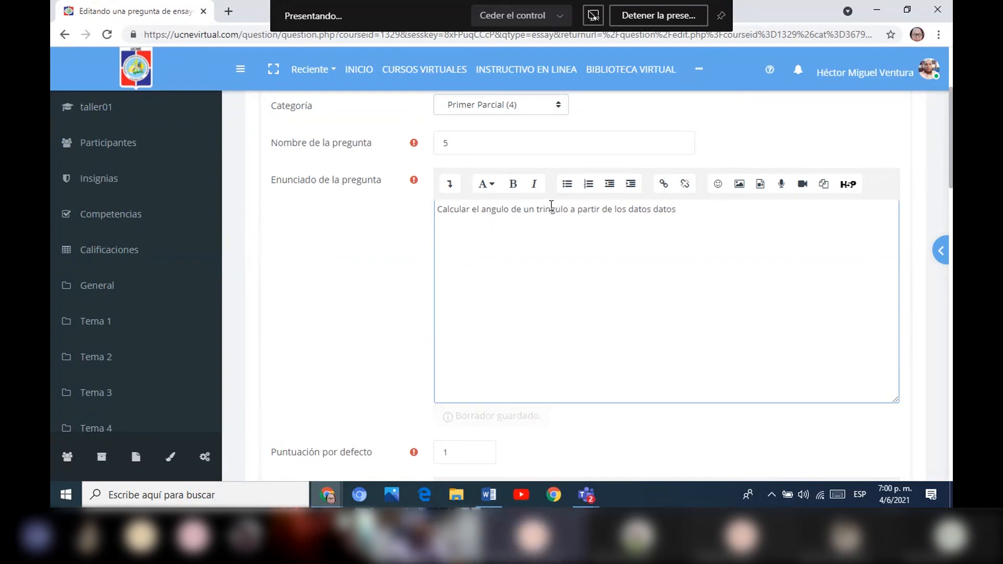
pyautogui.write('´´´´´´´´´´´´´´´´´´')
pyautogui.press('BackSpace')
pyautogui.press('BackSpace')
pyautogui.press('BackSpace')
pyautogui.press('BackSpace')
pyautogui.press('BackSpace')
pyautogui.press('BackSpace')
pyautogui.press('BackSpace')
pyautogui.press('BackSpace')
pyautogui.press('BackSpace')
pyautogui.press('BackSpace')
pyautogui.press('BackSpace')
pyautogui.press('BackSpace')
pyautogui.press('BackSpace')
pyautogui.press('BackSpace')
pyautogui.press('BackSpace')
pyautogui.press('BackSpace')
pyautogui.press('BackSpace')
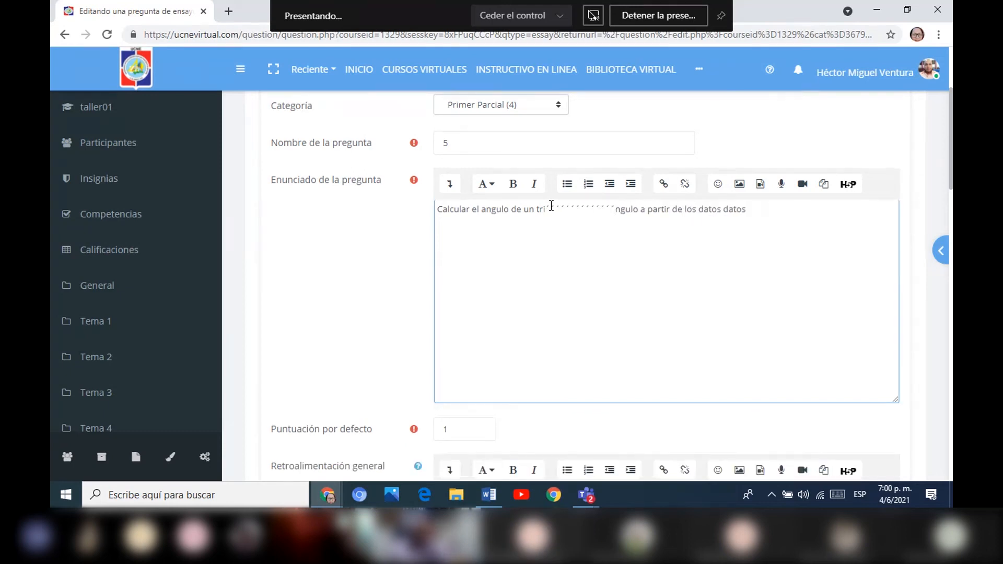
pyautogui.press('BackSpace')
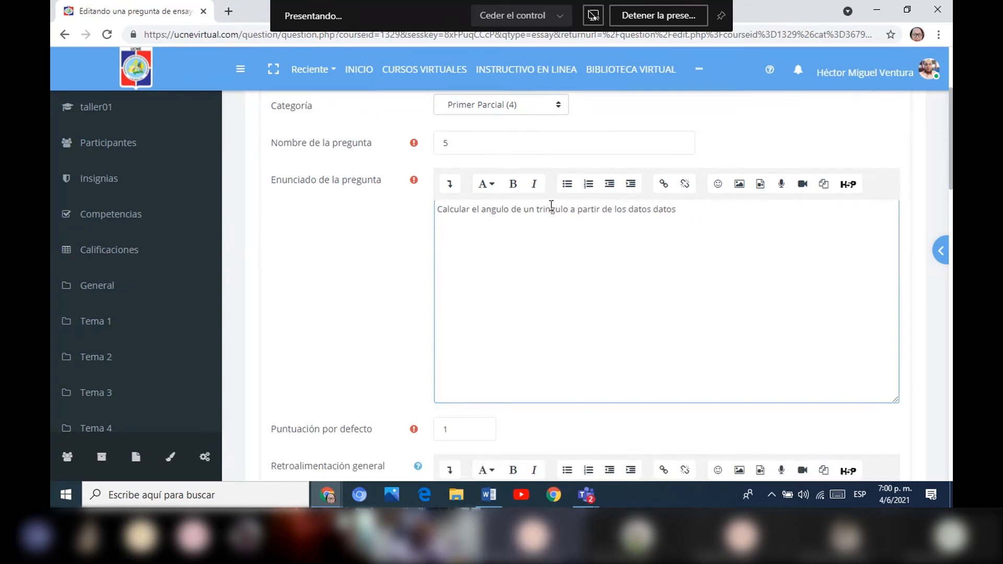
pyautogui.write('á')
pyautogui.click(705, 210)
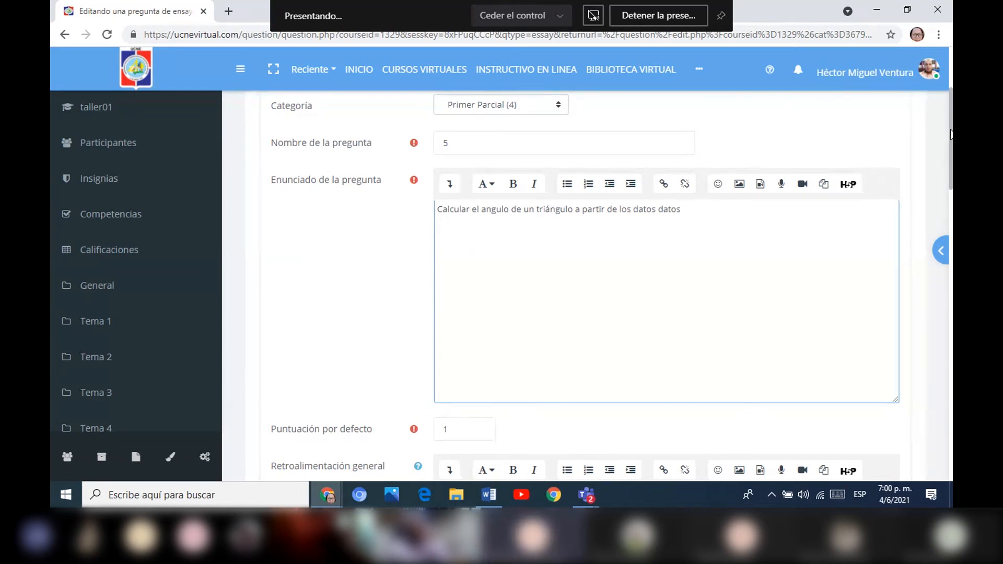
pyautogui.moveTo(951, 134); pyautogui.dragTo(949, 158)
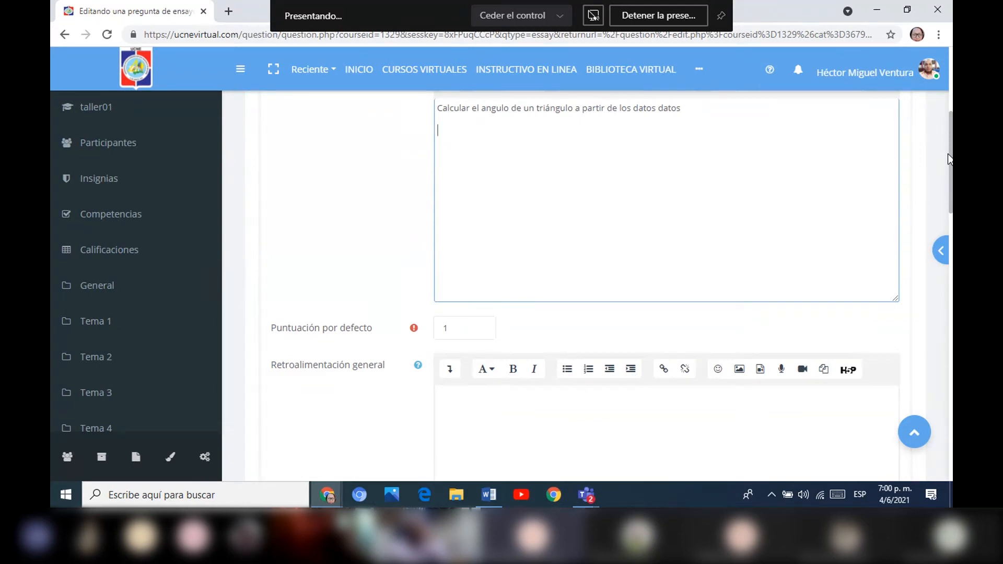
pyautogui.moveTo(952, 155); pyautogui.dragTo(952, 149)
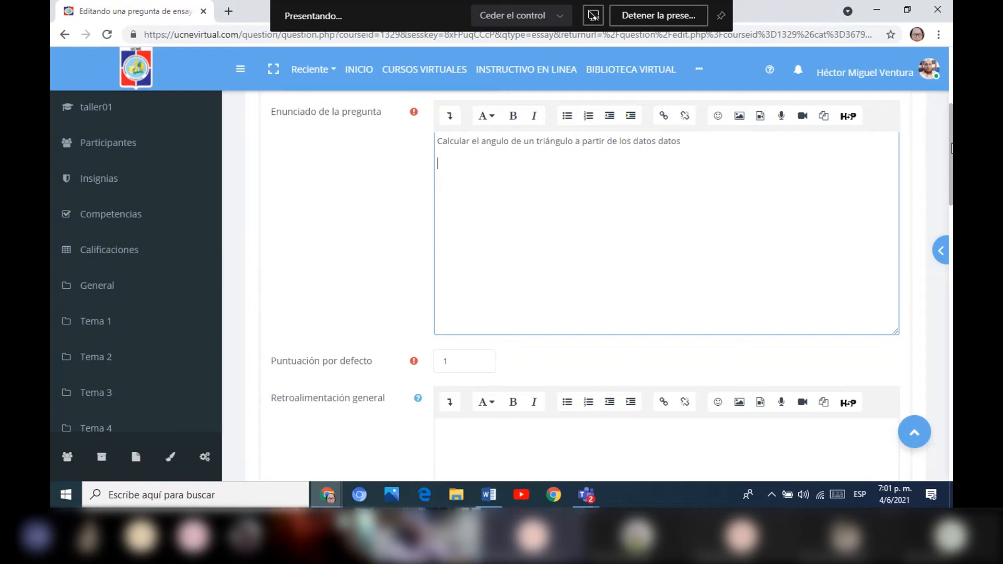
pyautogui.press('Return')
# Examine the Opciones de respuesta settings, including the choices for input box size and allowed attachments.
pyautogui.scroll(-6, 937, 169)
pyautogui.scroll(-1, 927, 197)
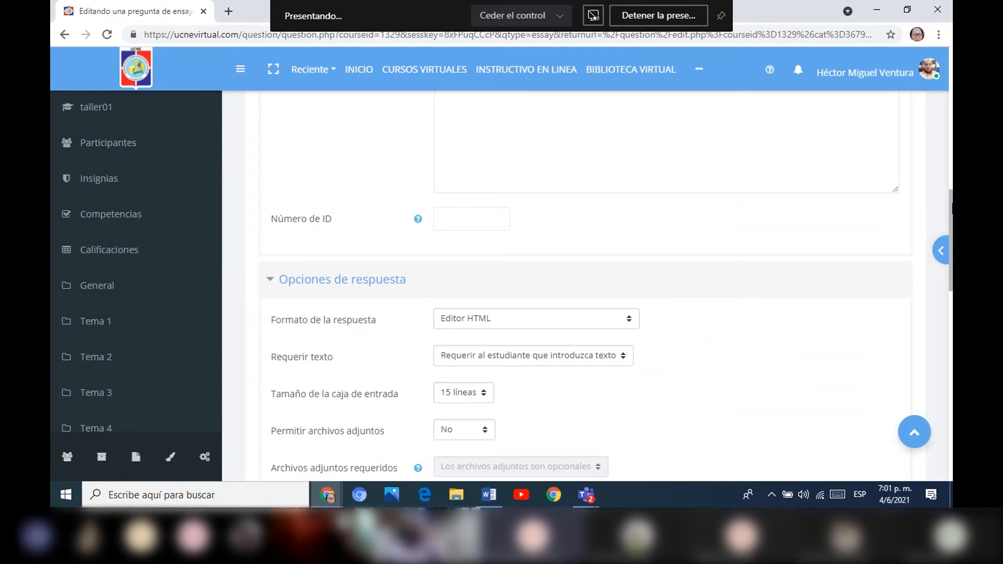
pyautogui.scroll(-2, 533, 208)
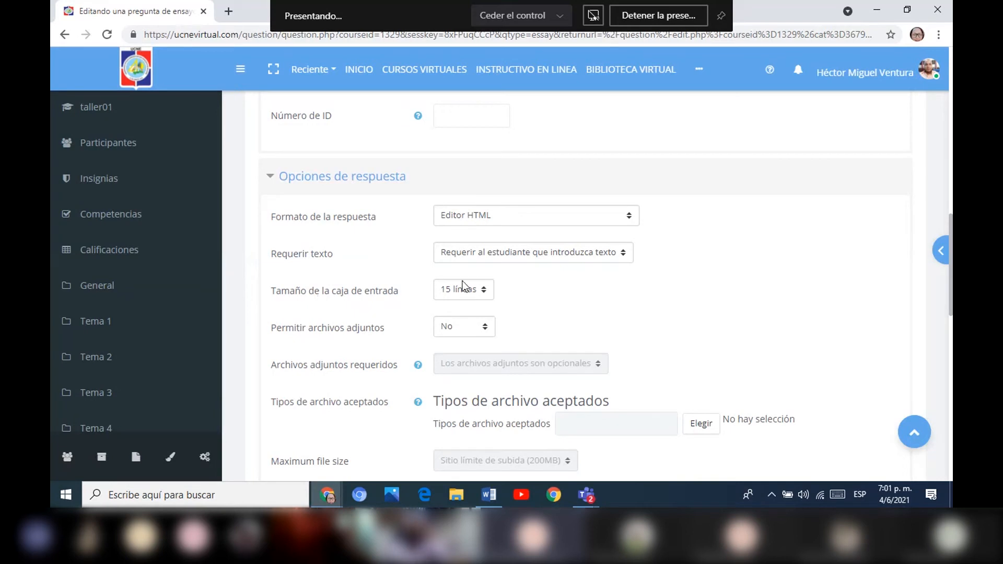
pyautogui.click(484, 290)
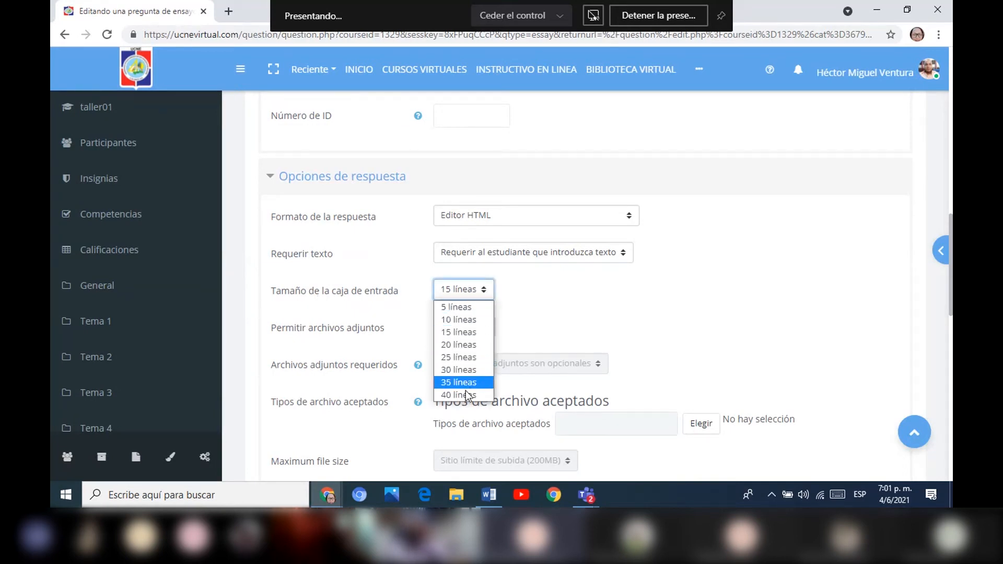
pyautogui.click(569, 315)
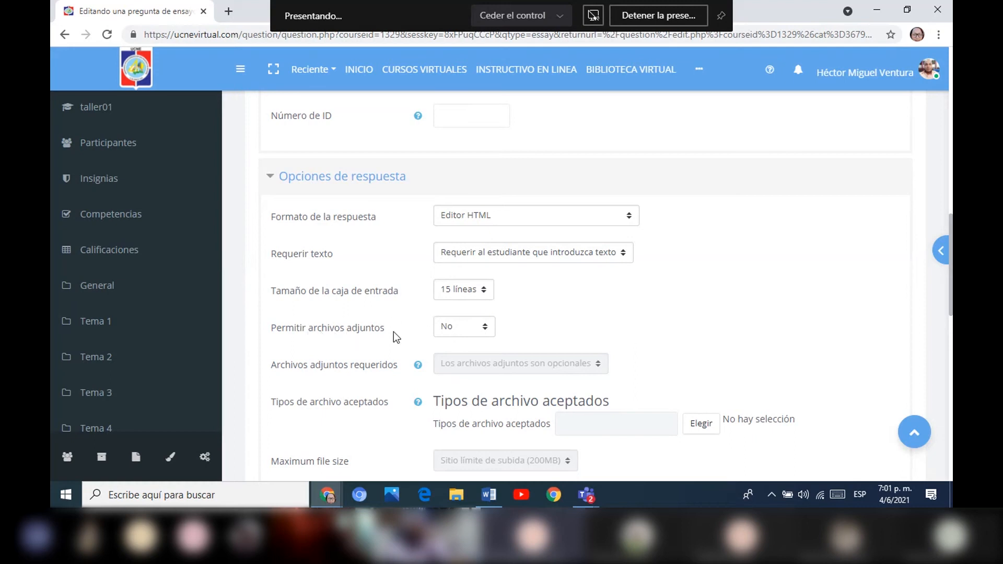
pyautogui.click(485, 327)
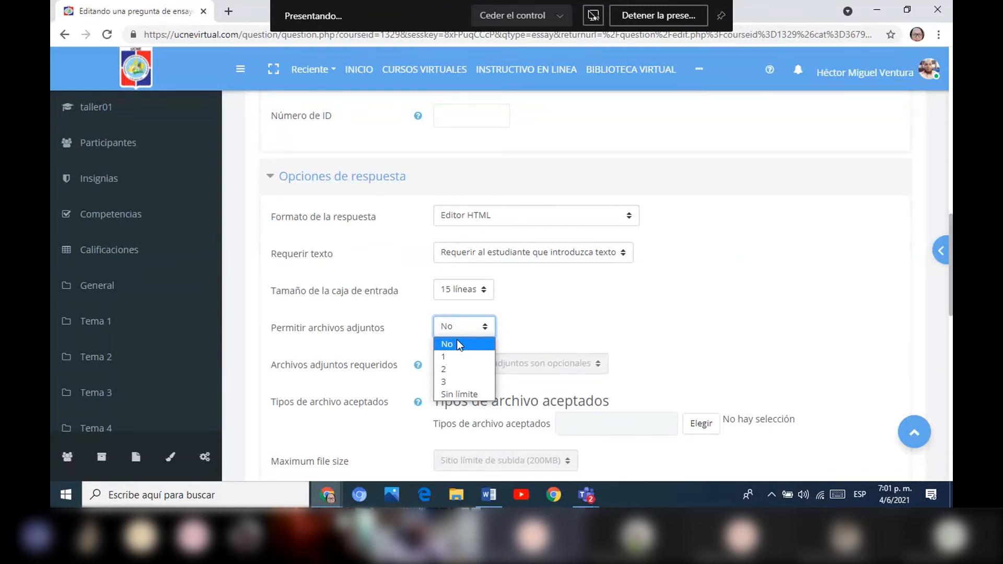
pyautogui.click(587, 316)
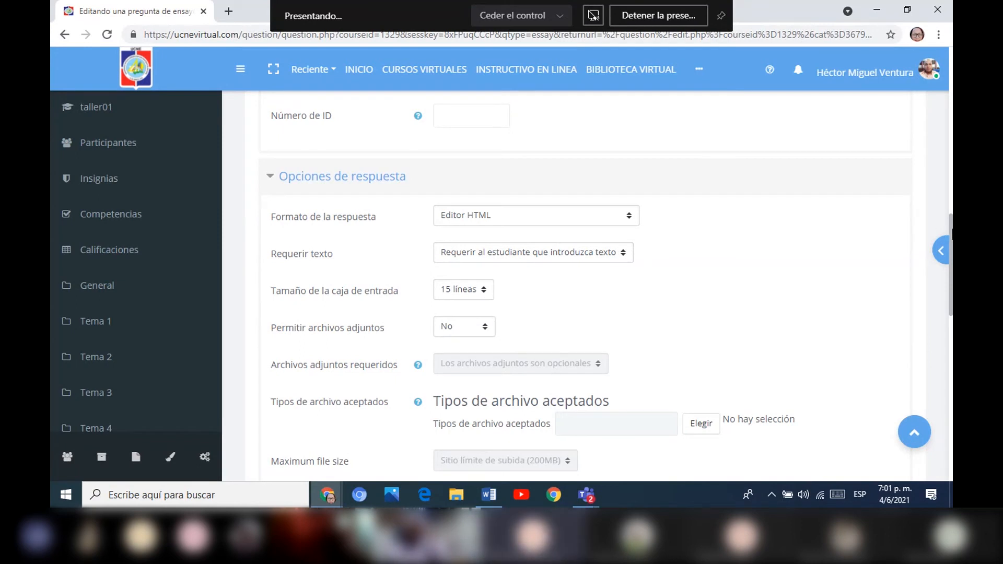
# Set Permitir archivos adjuntos to 1 for the essay question.
pyautogui.moveTo(951, 231); pyautogui.dragTo(938, 277)
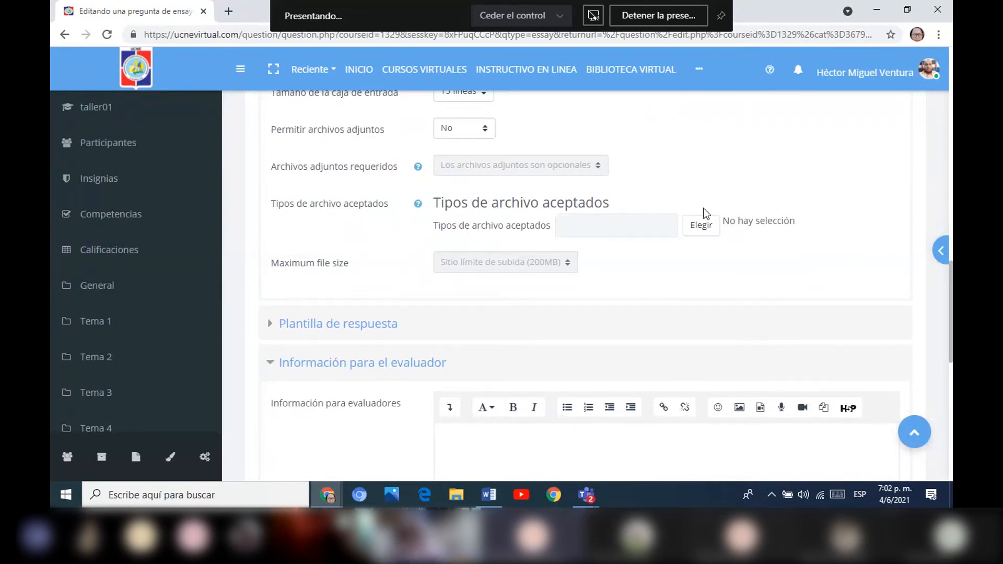
pyautogui.click(488, 126)
pyautogui.click(454, 161)
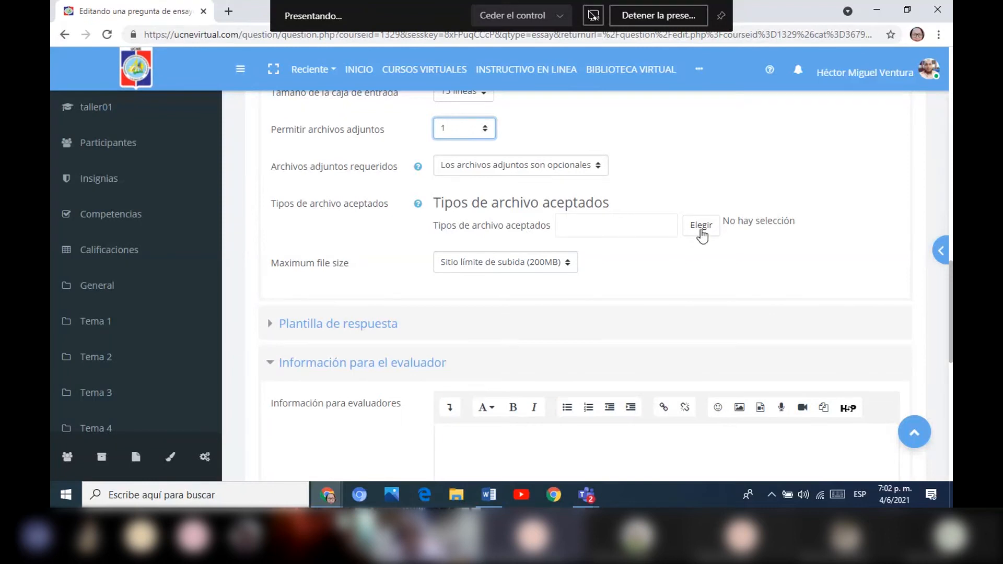
# Look through the accepted file types, try selecting and clearing Archivos de documentos, and close the list without saving.
pyautogui.click(702, 234)
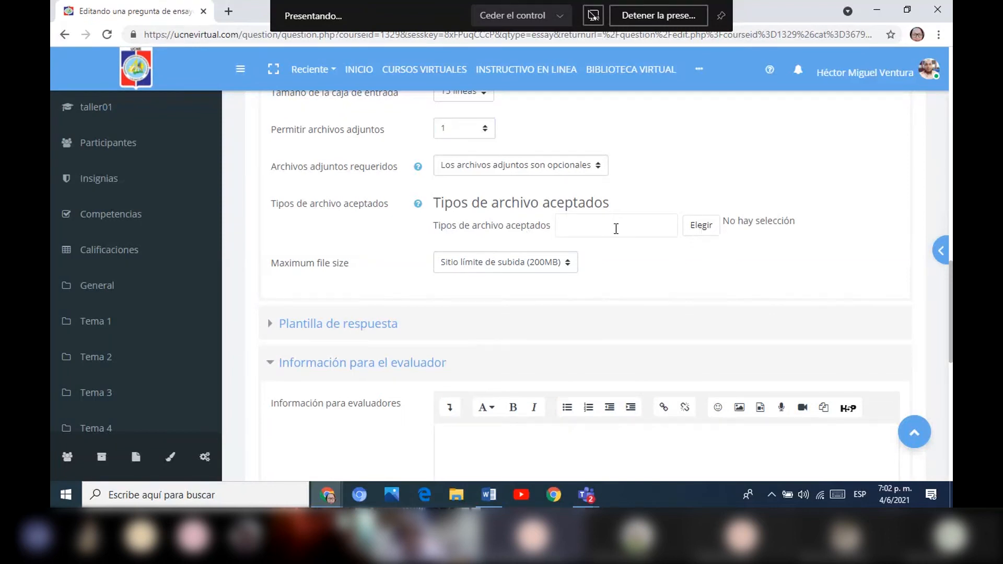
pyautogui.click(609, 226)
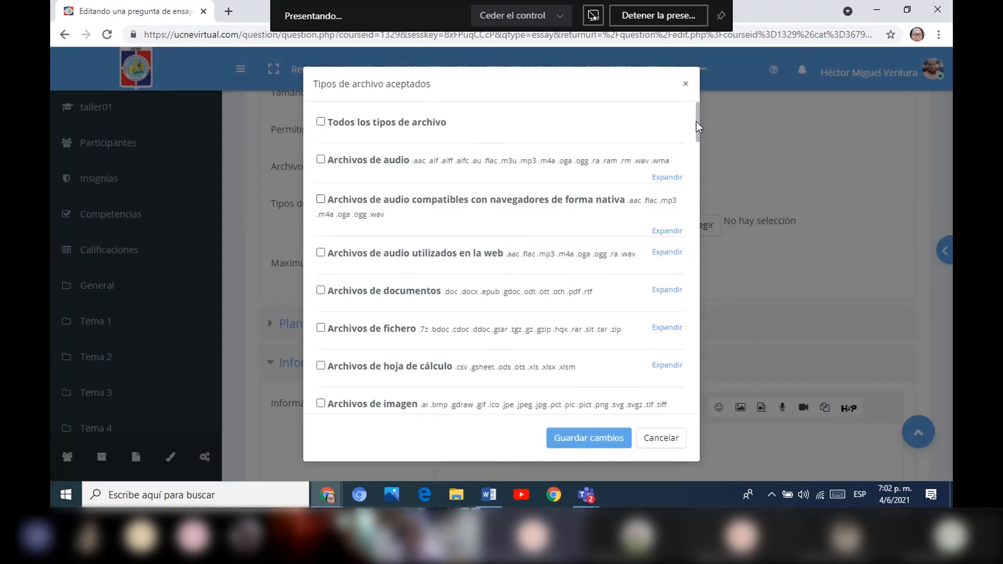
pyautogui.moveTo(696, 126); pyautogui.dragTo(698, 134)
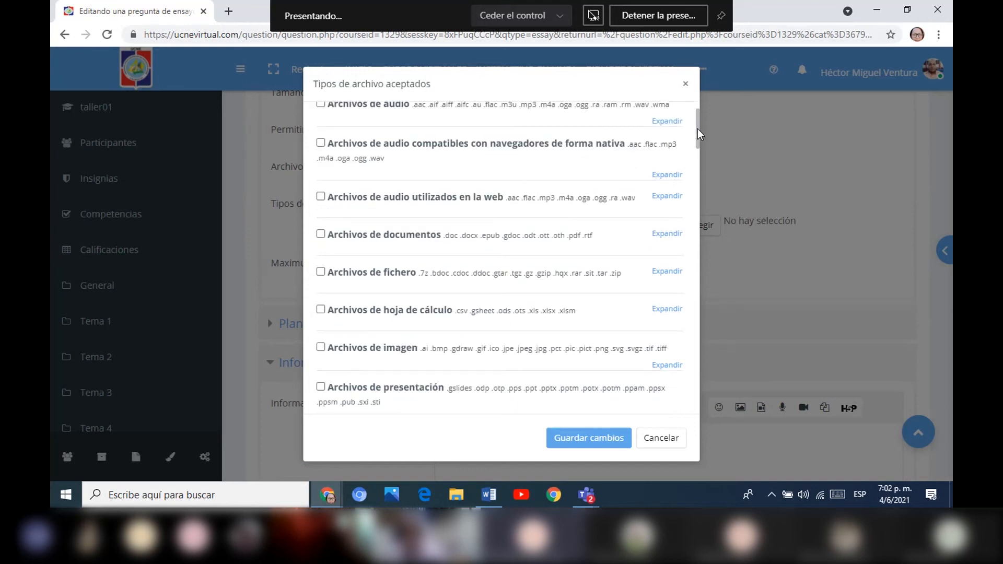
pyautogui.moveTo(698, 129); pyautogui.dragTo(698, 130)
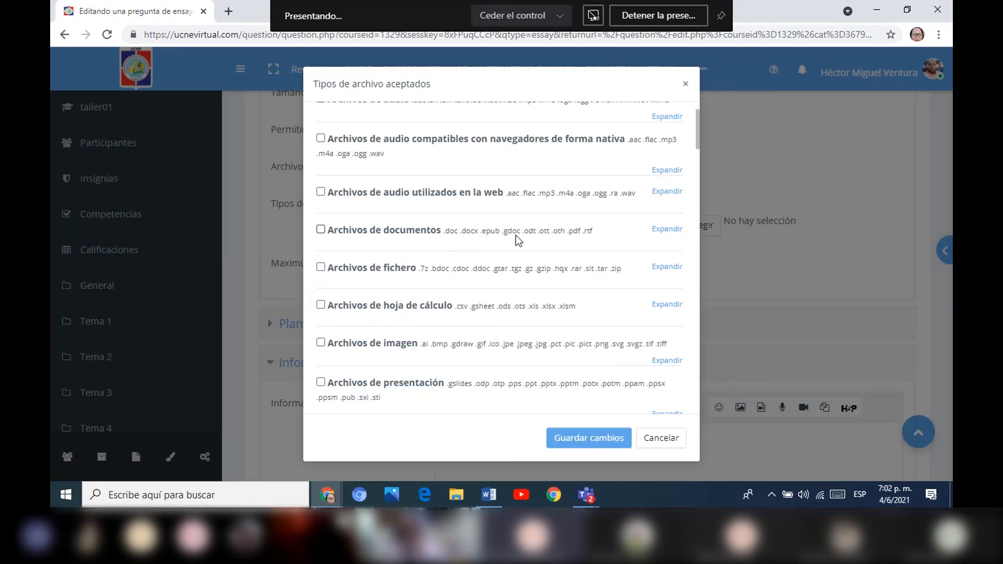
pyautogui.click(321, 229)
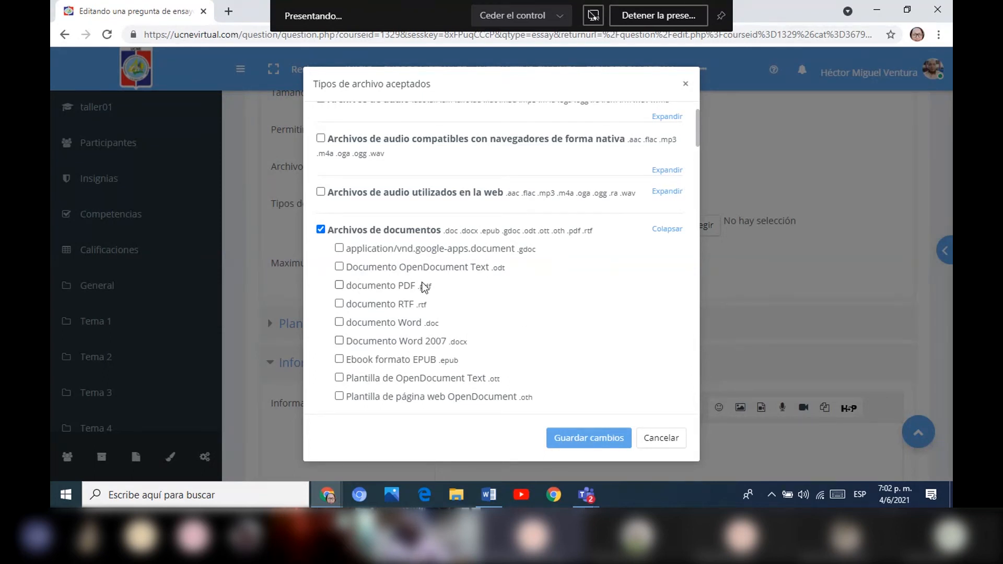
pyautogui.click(321, 231)
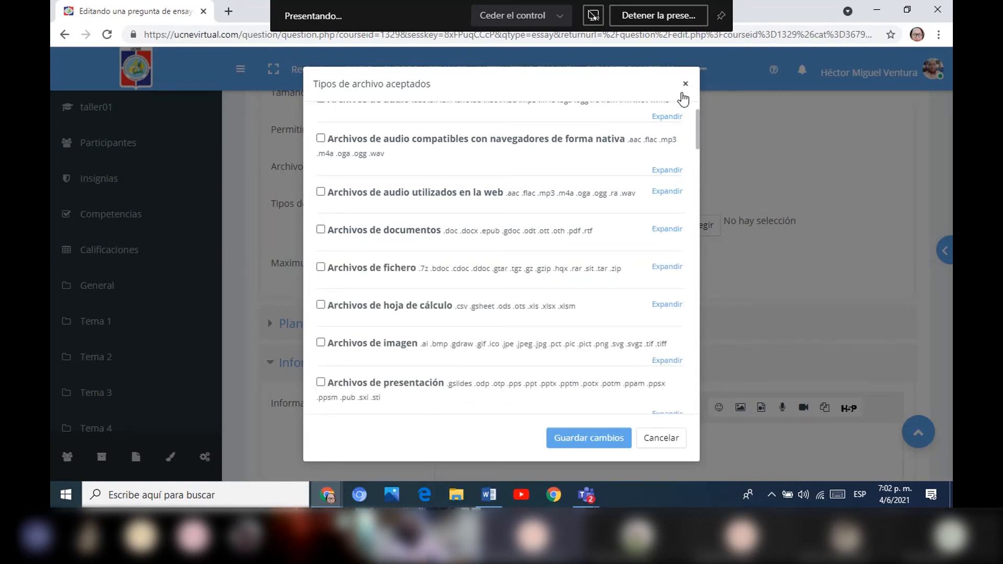
pyautogui.click(685, 84)
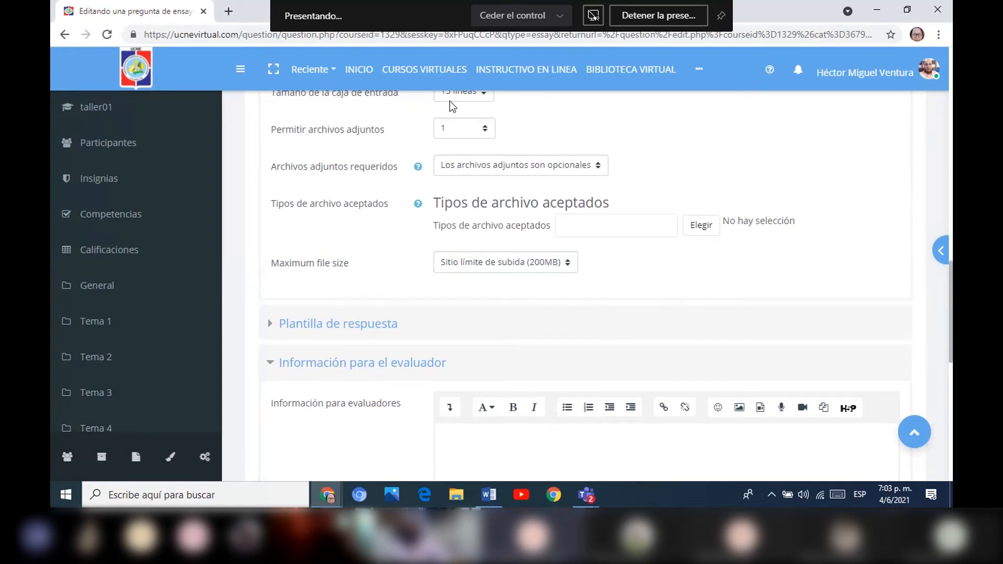
# Set Permitir archivos adjuntos back to No.
pyautogui.click(490, 129)
pyautogui.click(476, 141)
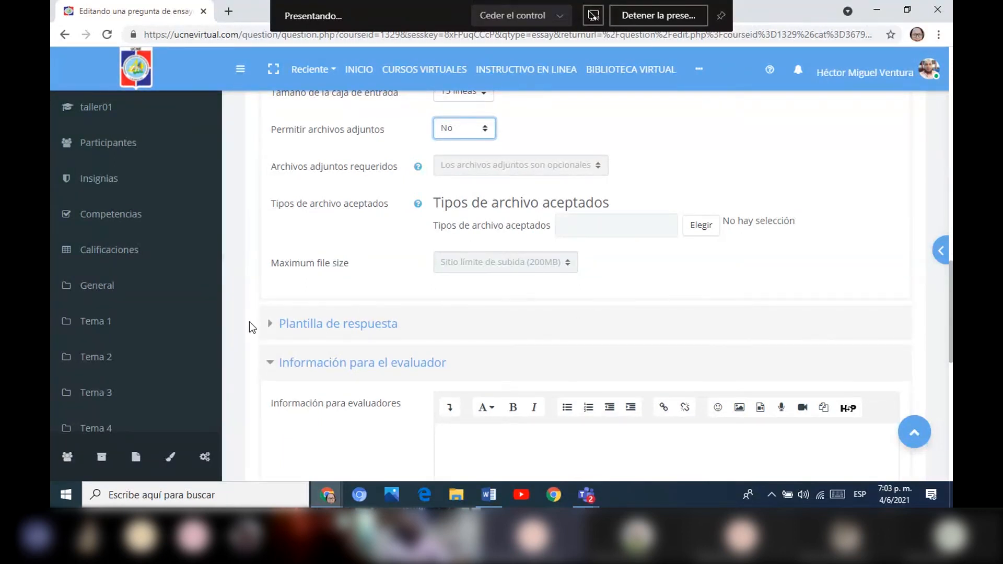
# Expand the Plantilla de respuesta section and start editing the response template, checking the question statement.
pyautogui.click(271, 329)
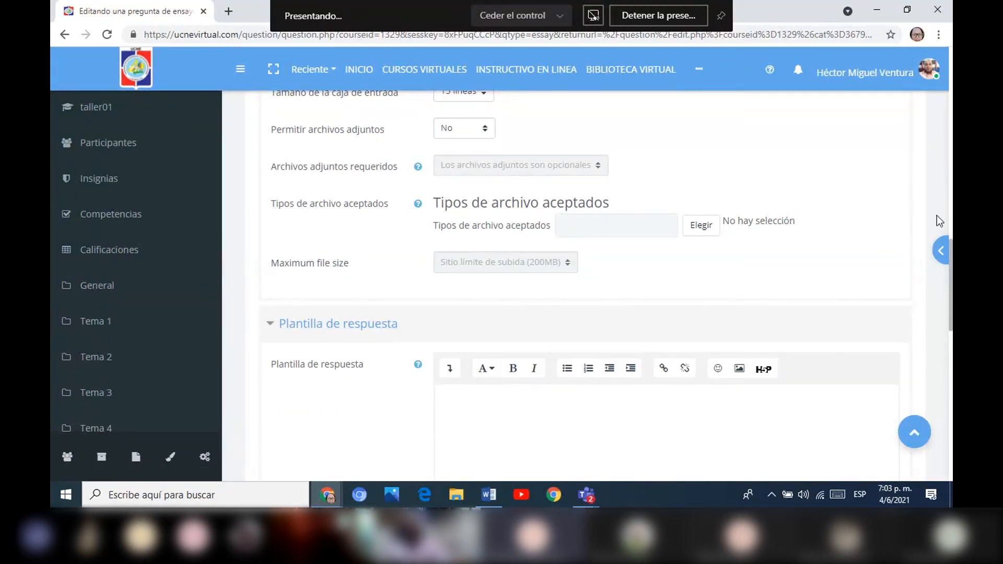
pyautogui.scroll(15, 585, 284)
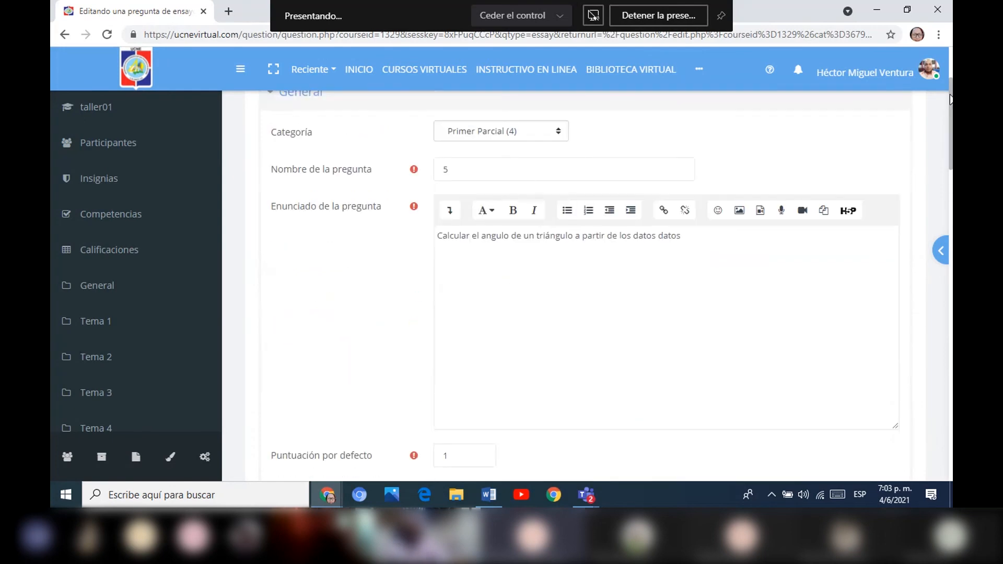
pyautogui.moveTo(951, 119); pyautogui.dragTo(656, 300)
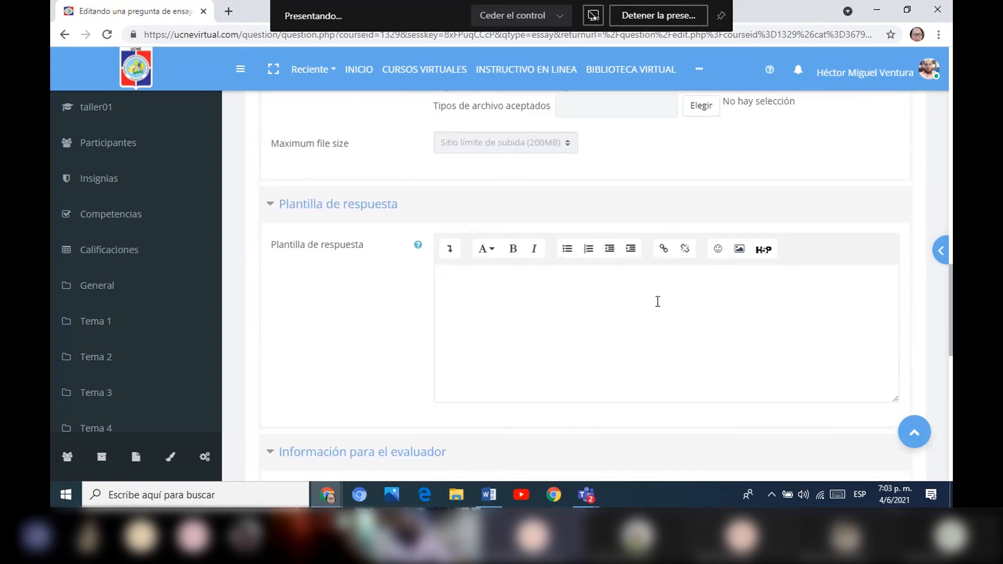
pyautogui.click(491, 299)
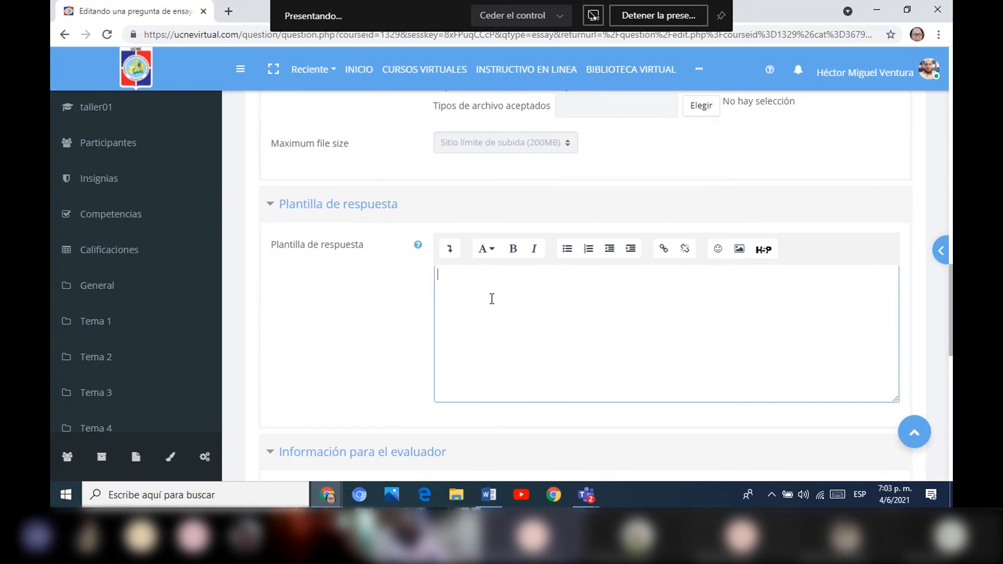
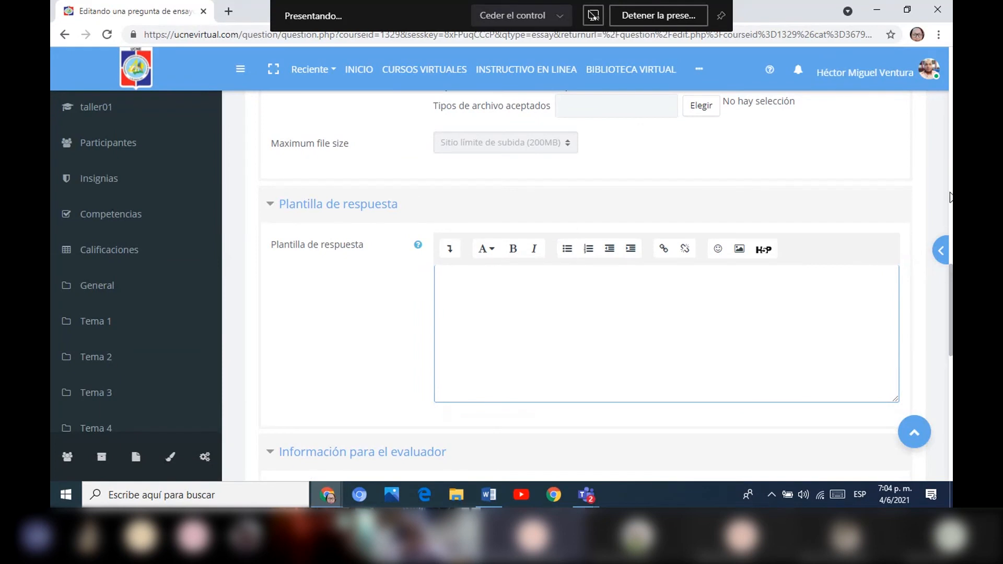
# Review the Plantilla de respuesta and Información para el evaluador sections of the essay question form.
pyautogui.moveTo(950, 281); pyautogui.dragTo(951, 302)
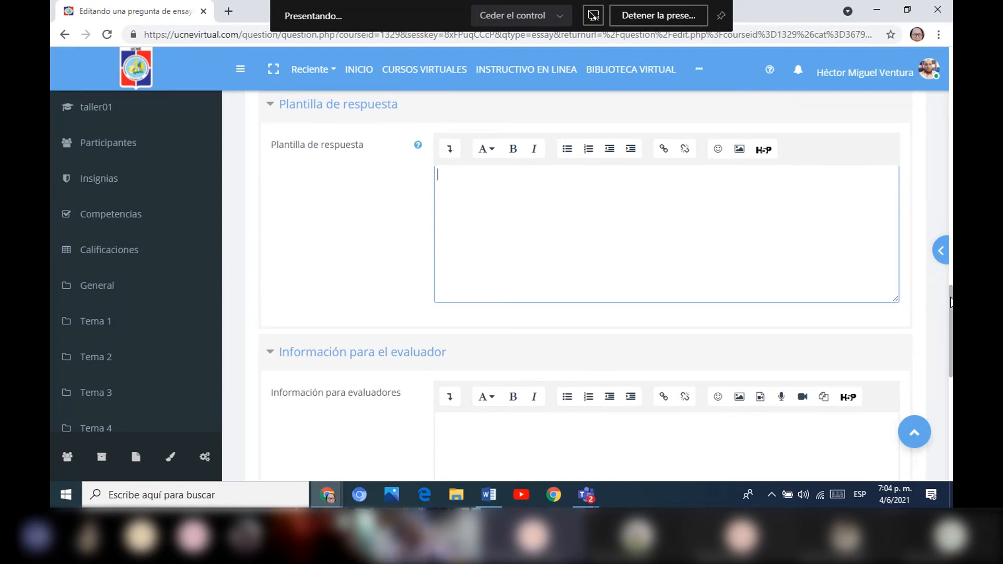
pyautogui.moveTo(951, 302); pyautogui.dragTo(951, 280)
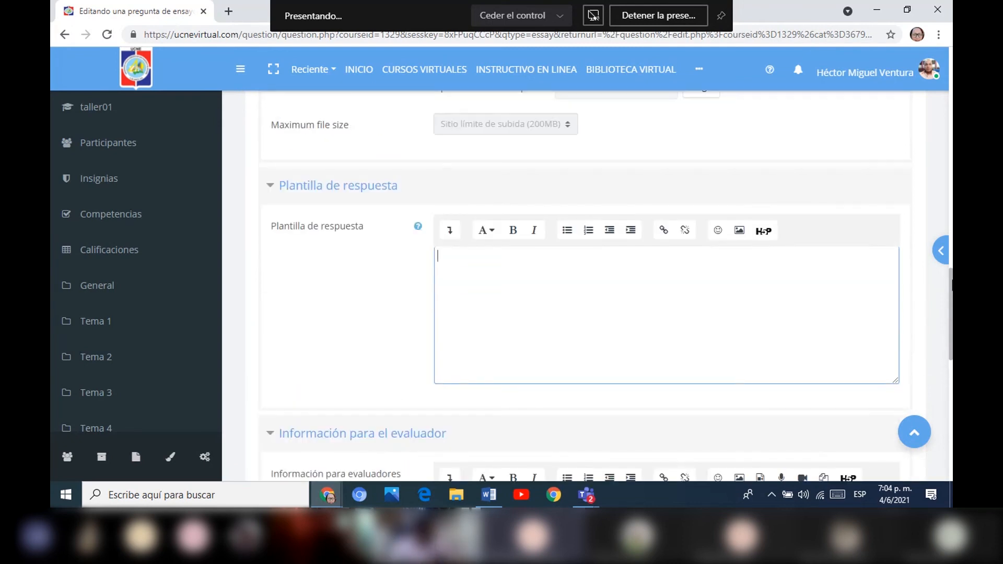
pyautogui.scroll(-9, 602, 371)
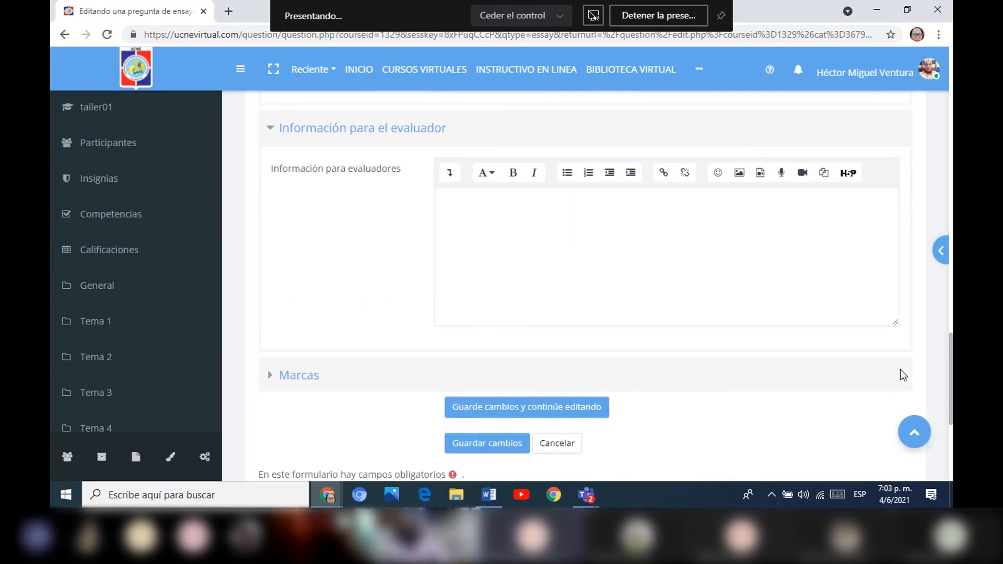
pyautogui.scroll(6, 901, 369)
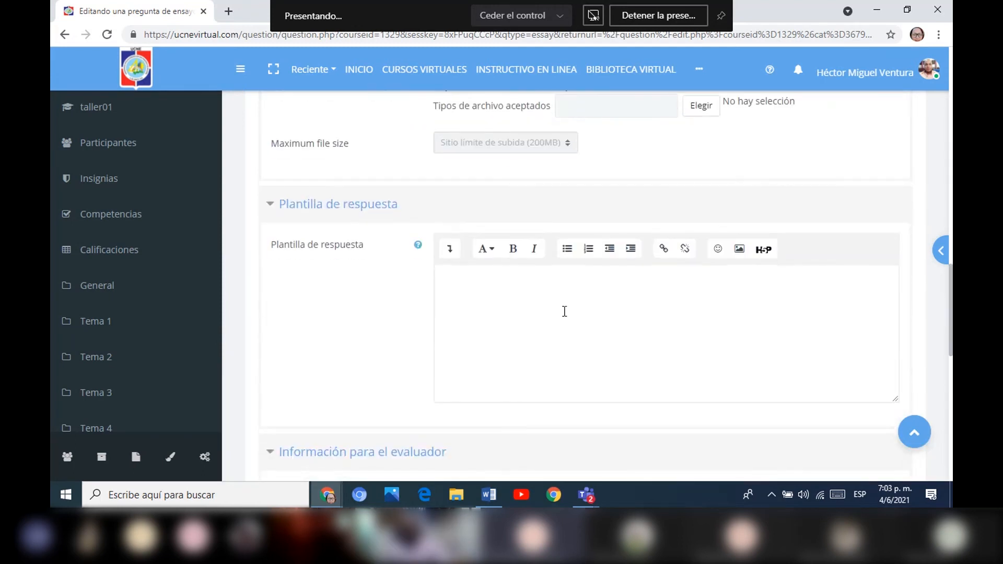
pyautogui.click(492, 298)
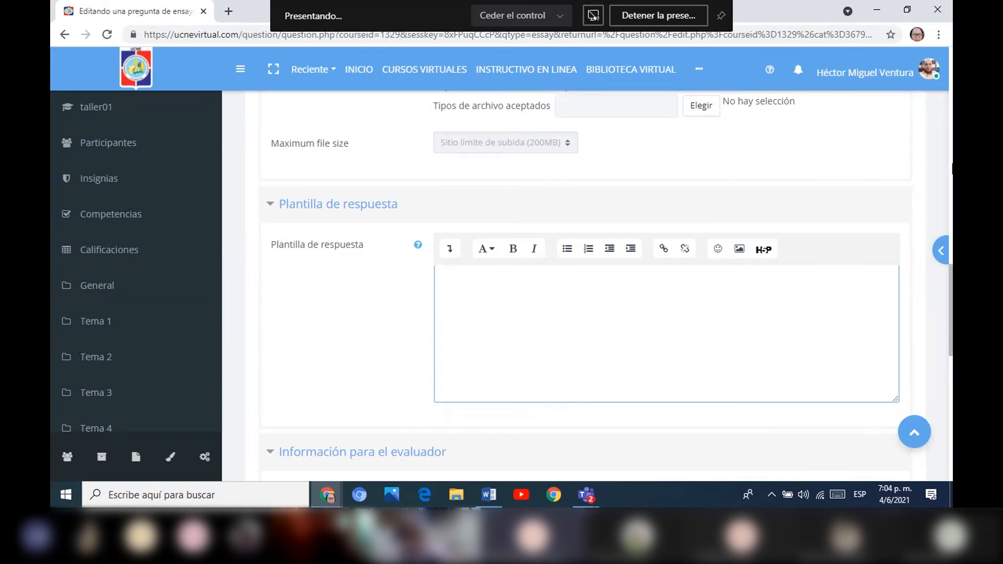
pyautogui.moveTo(952, 281); pyautogui.dragTo(951, 302)
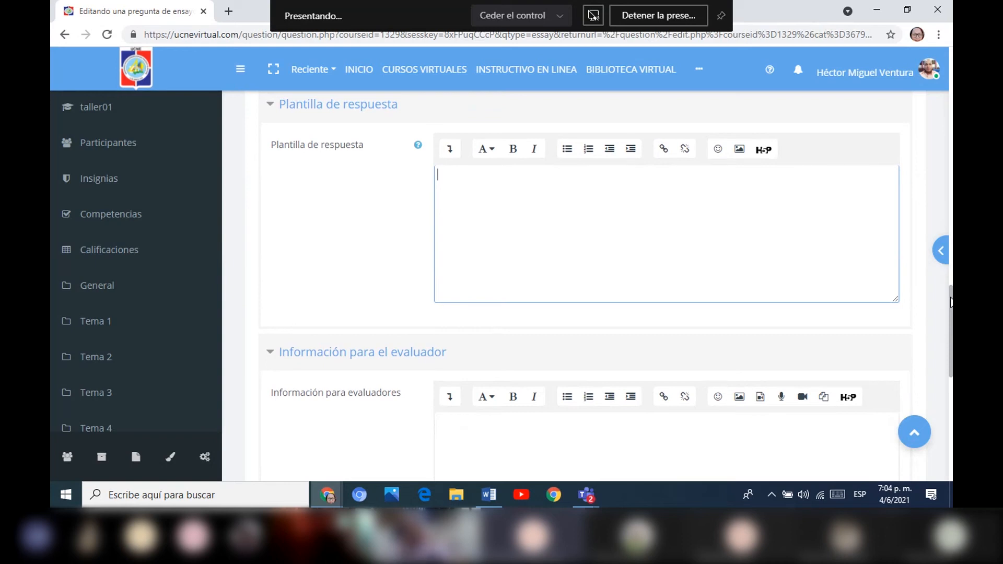
pyautogui.moveTo(950, 302)
pyautogui.mouseDown()
pyautogui.moveTo(934, 353)
pyautogui.moveTo(951, 299)
pyautogui.mouseUp()
pyautogui.scroll(-7, 604, 369)
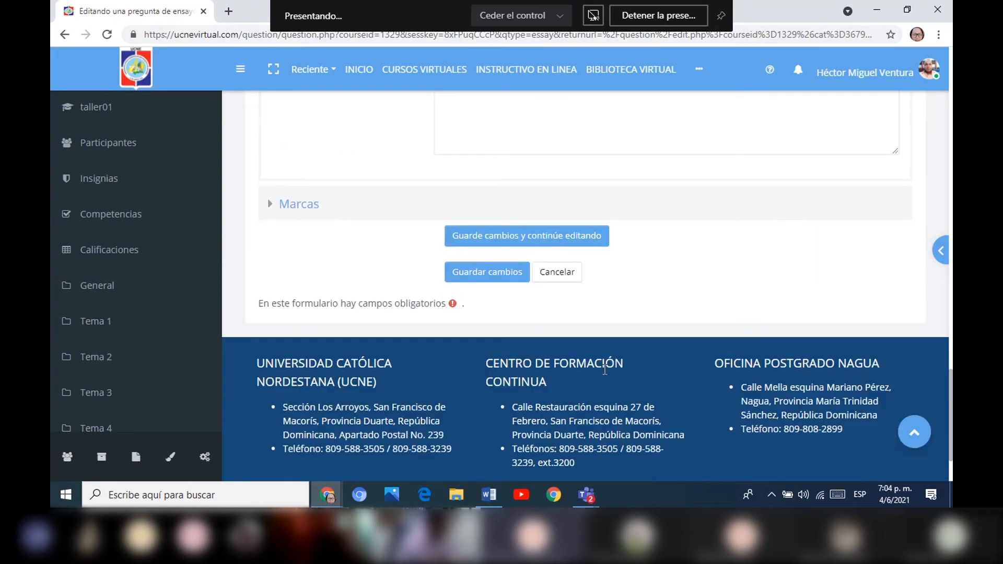
# Try to save the essay question and return to the Primer Parcial question bank.
pyautogui.click(508, 281)
pyautogui.scroll(1, 930, 215)
pyautogui.scroll(3, 934, 199)
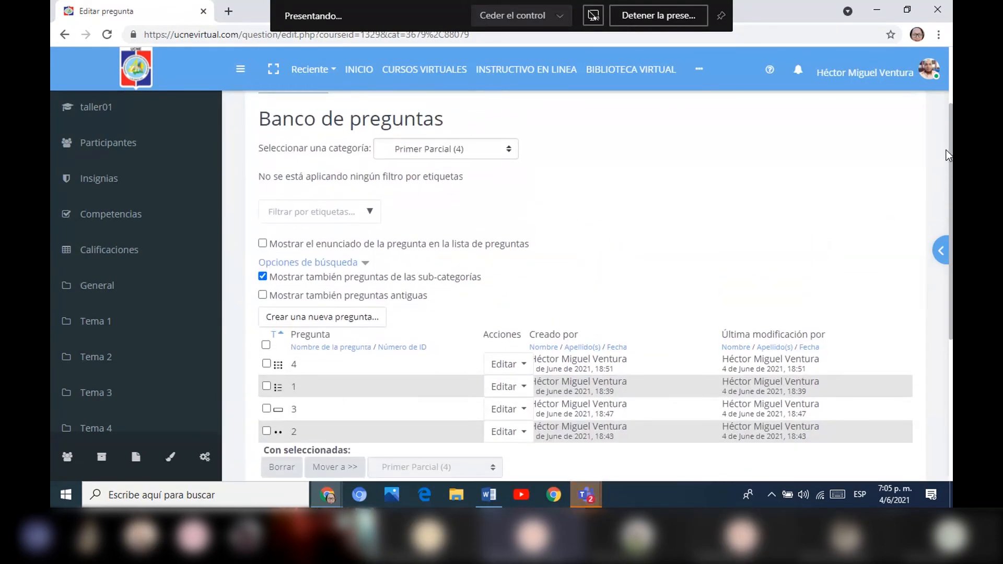
pyautogui.scroll(1, 945, 150)
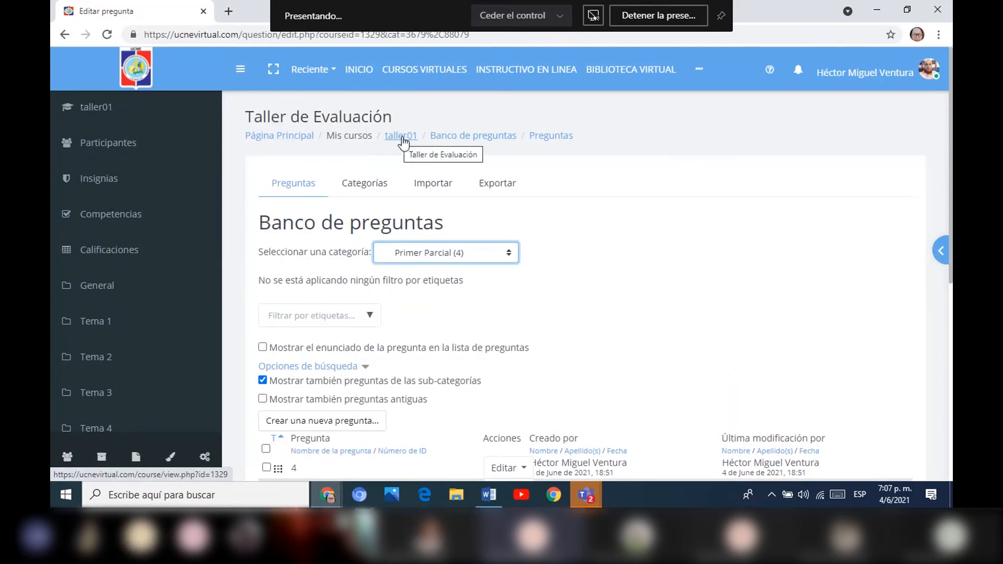
# Turn on editing in the Taller de Evaluación course and add a new Cuestionario activity to Tema 1.
pyautogui.click(402, 138)
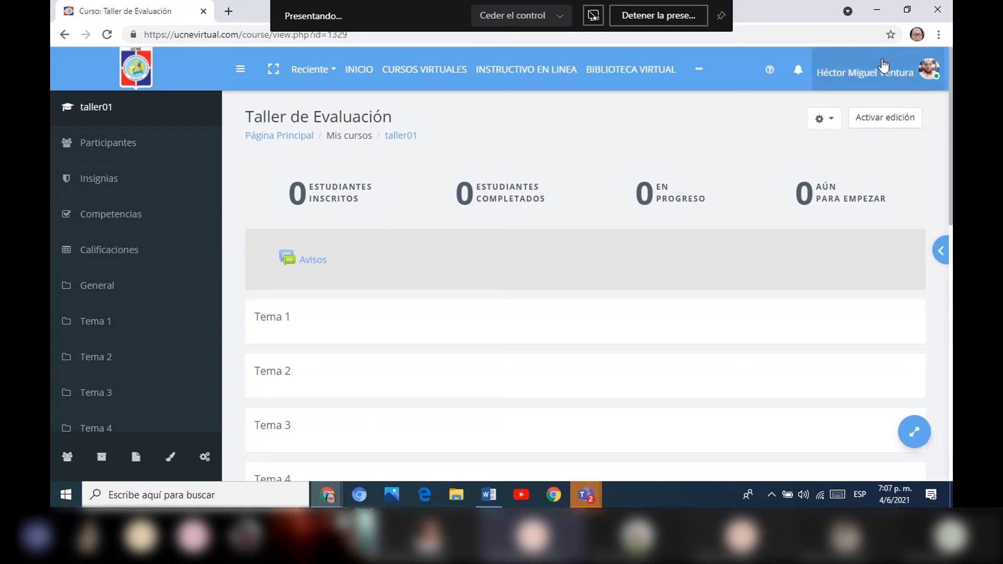
pyautogui.click(893, 122)
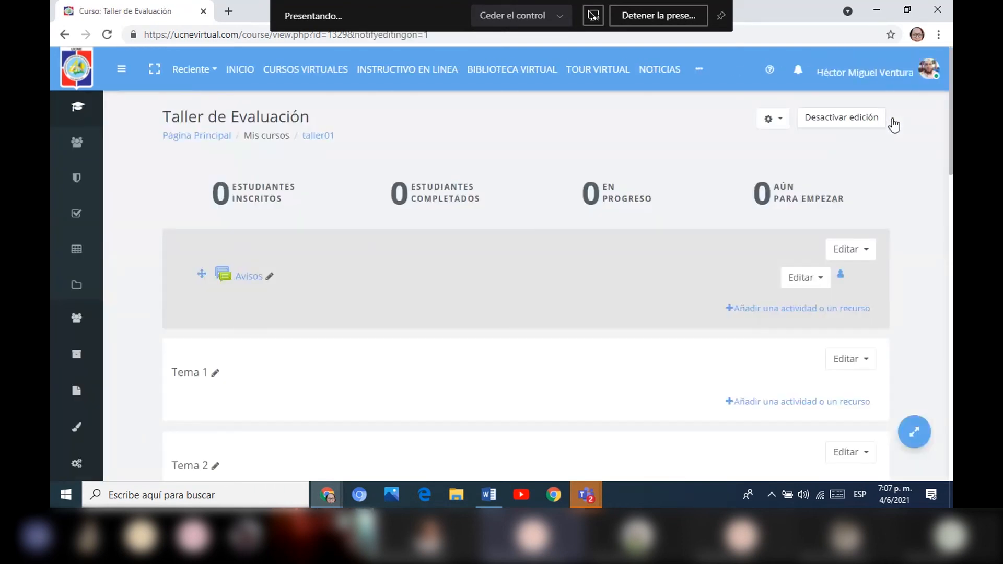
pyautogui.scroll(-3, 894, 125)
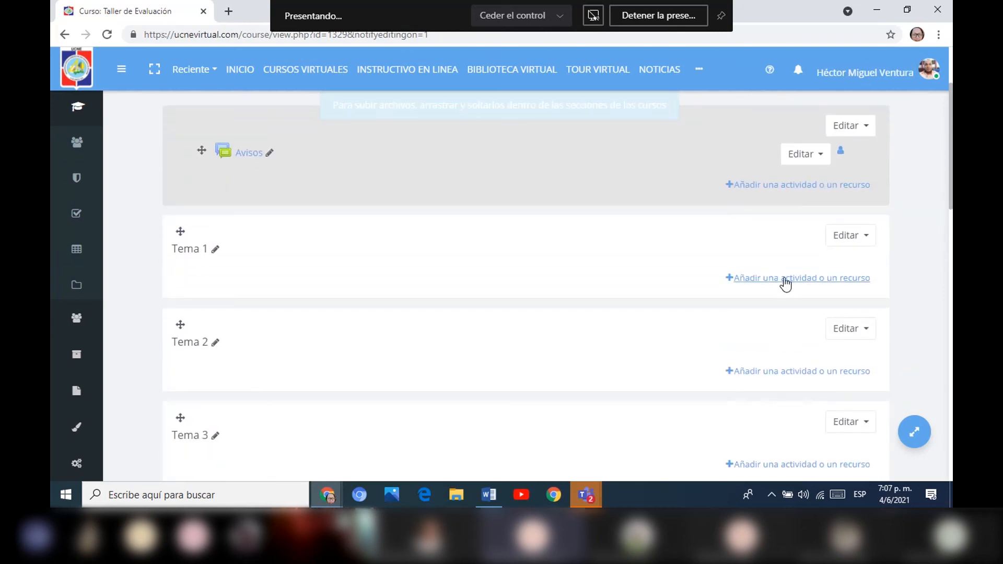
pyautogui.click(744, 281)
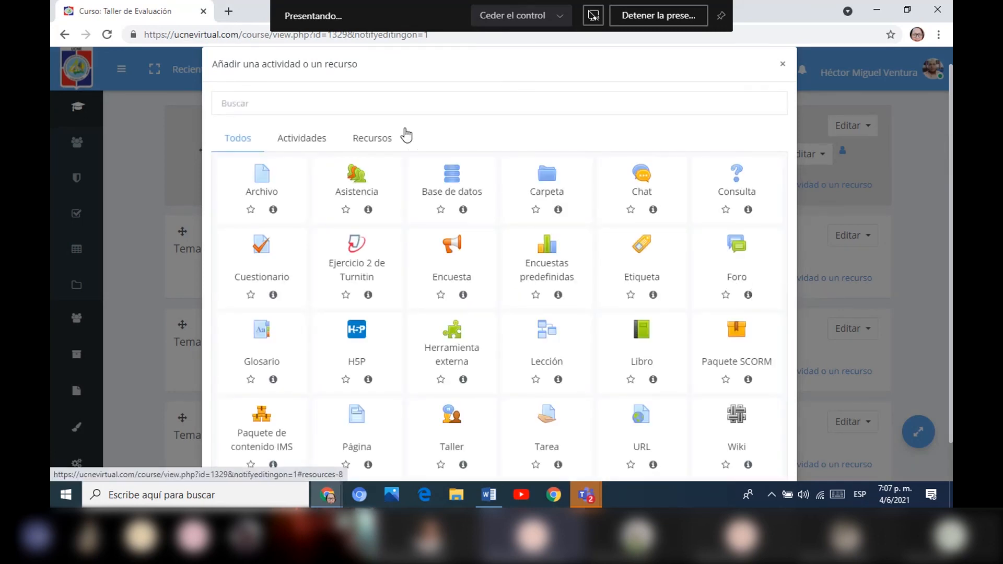
pyautogui.click(300, 144)
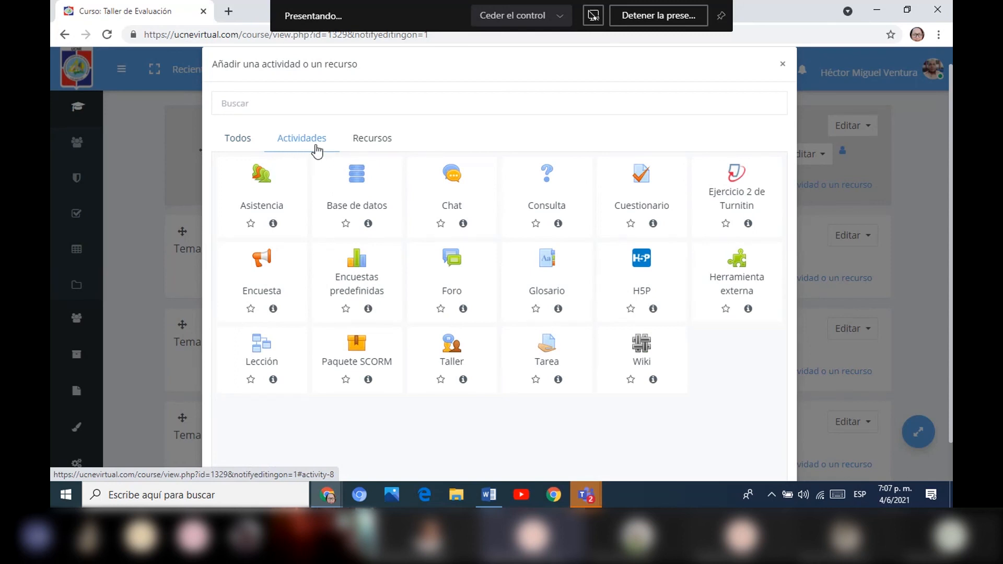
pyautogui.click(637, 171)
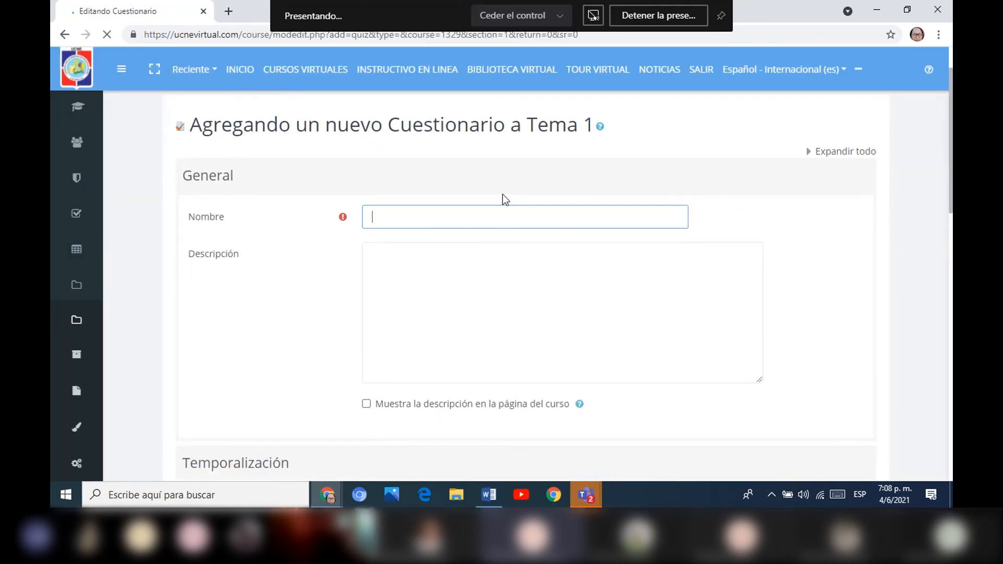
# Name the new quiz Primer parcial and place the cursor in its description.
pyautogui.write('Primer parcial')
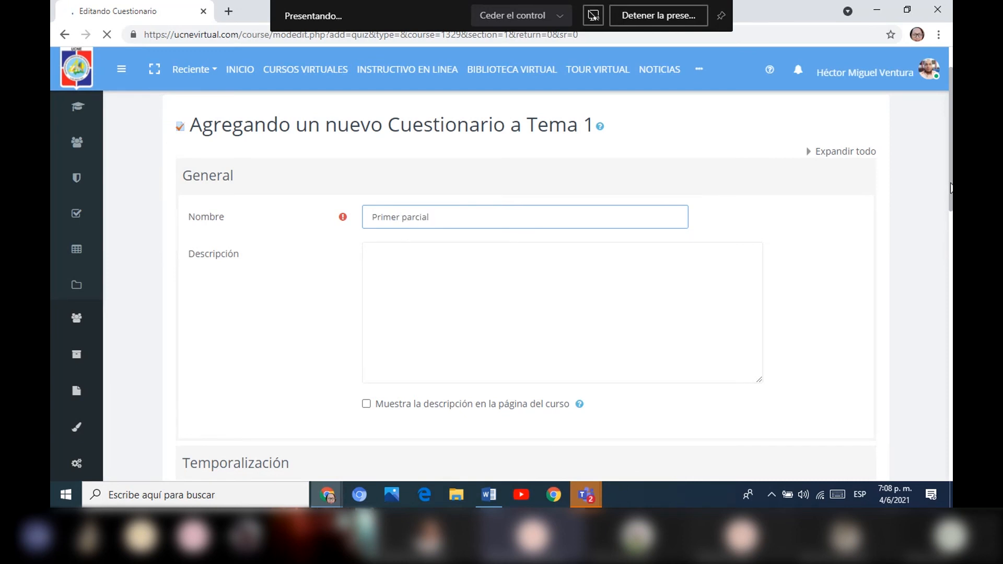
pyautogui.moveTo(449, 225); pyautogui.dragTo(262, 217)
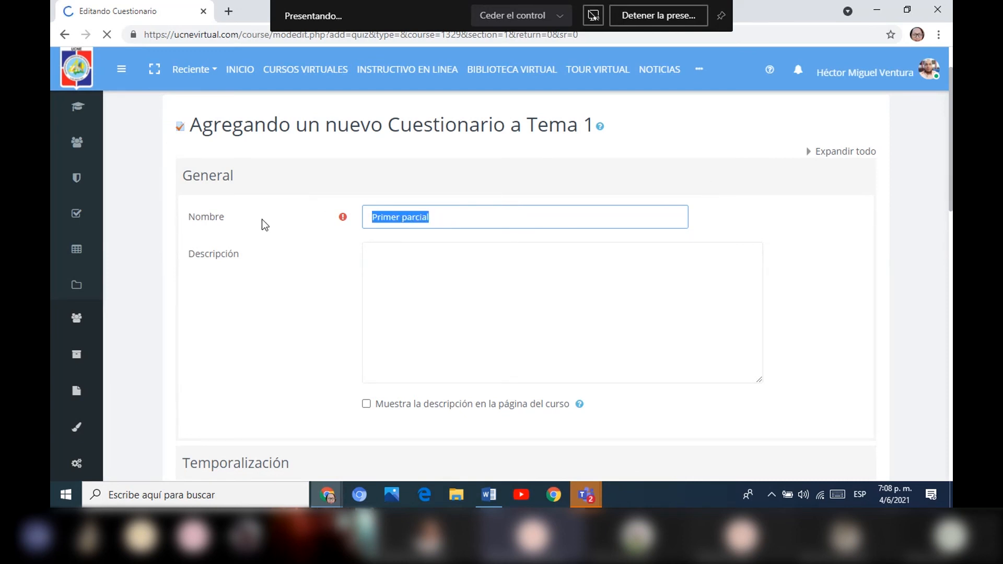
pyautogui.click(381, 280)
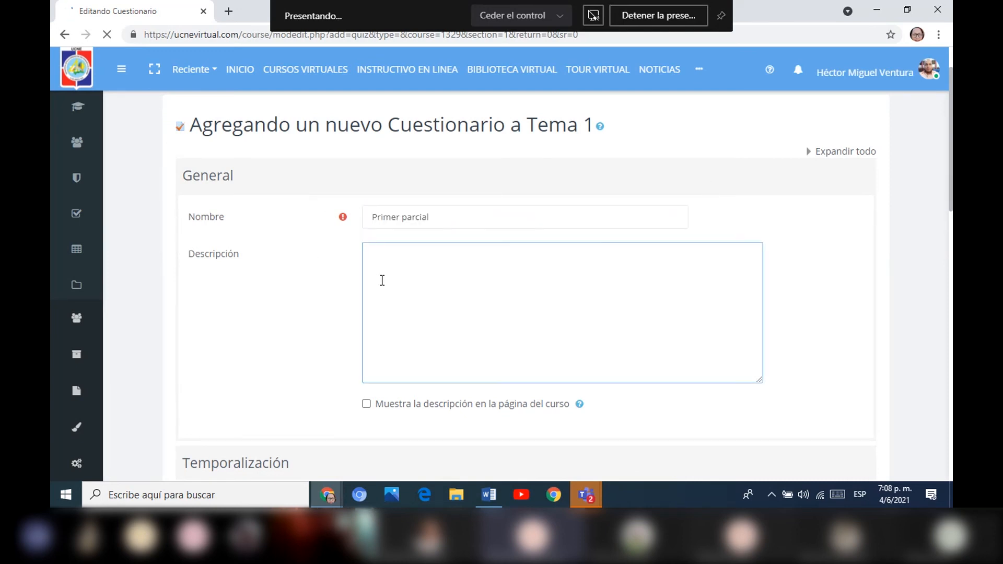
# Expand the Temporalización section and set both the quiz's opening and closing dates to 8 June.
pyautogui.scroll(-4, 472, 277)
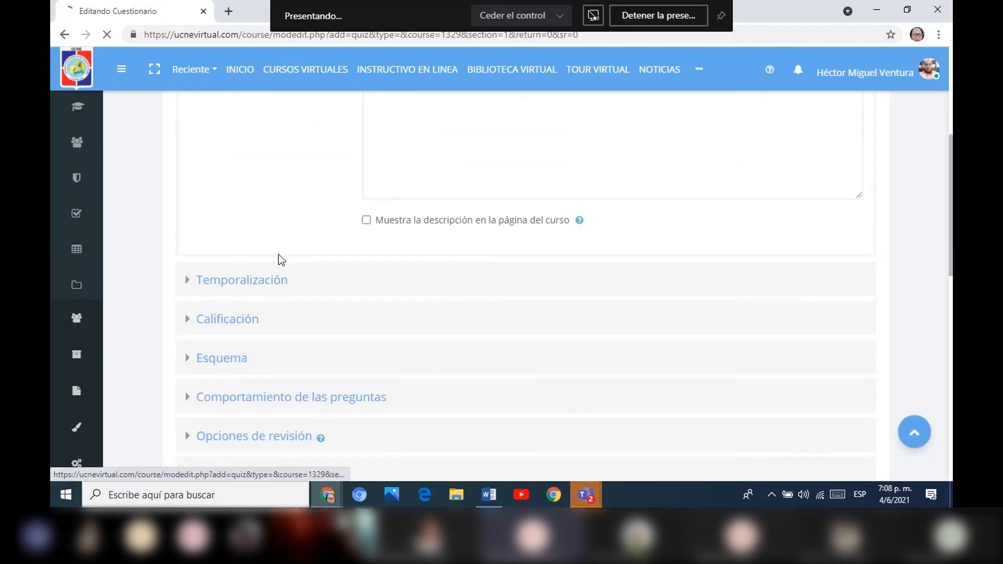
pyautogui.click(191, 286)
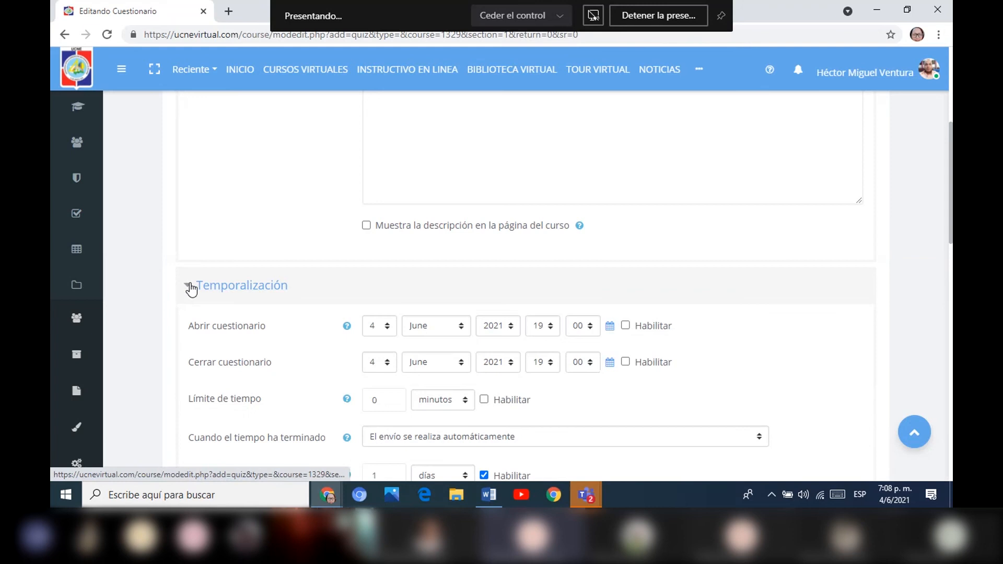
pyautogui.click(394, 333)
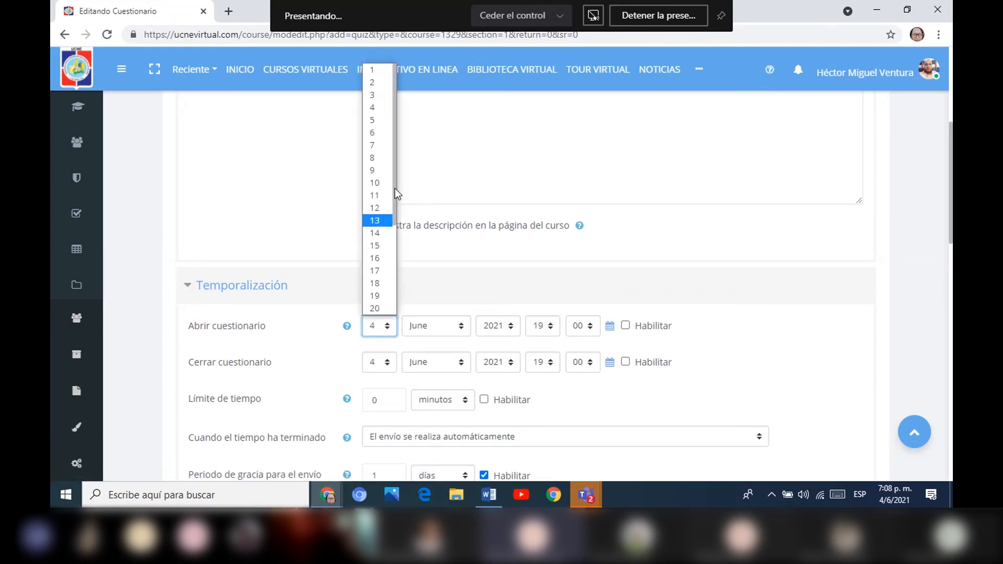
pyautogui.click(377, 163)
pyautogui.click(387, 325)
pyautogui.click(381, 342)
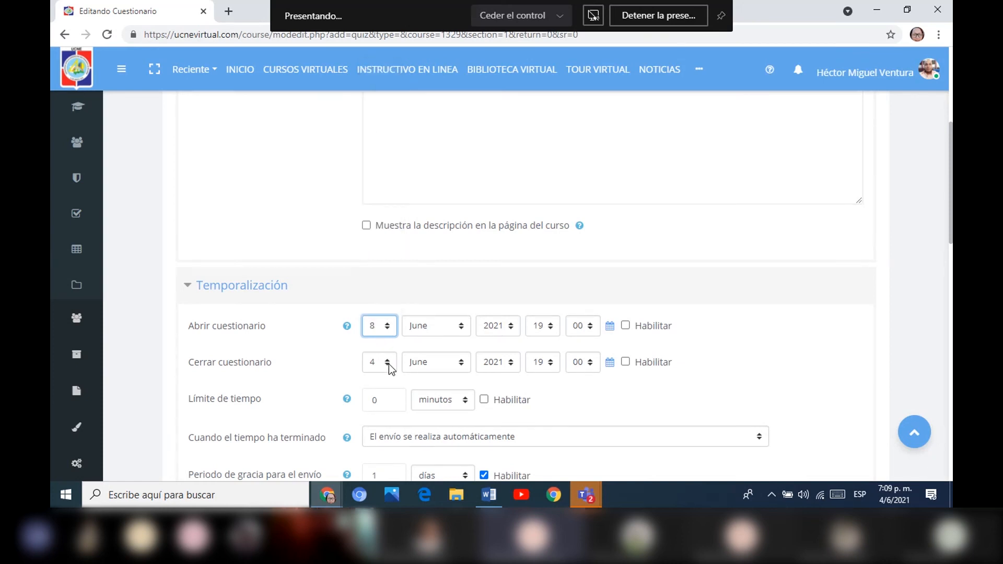
pyautogui.click(388, 364)
pyautogui.click(378, 193)
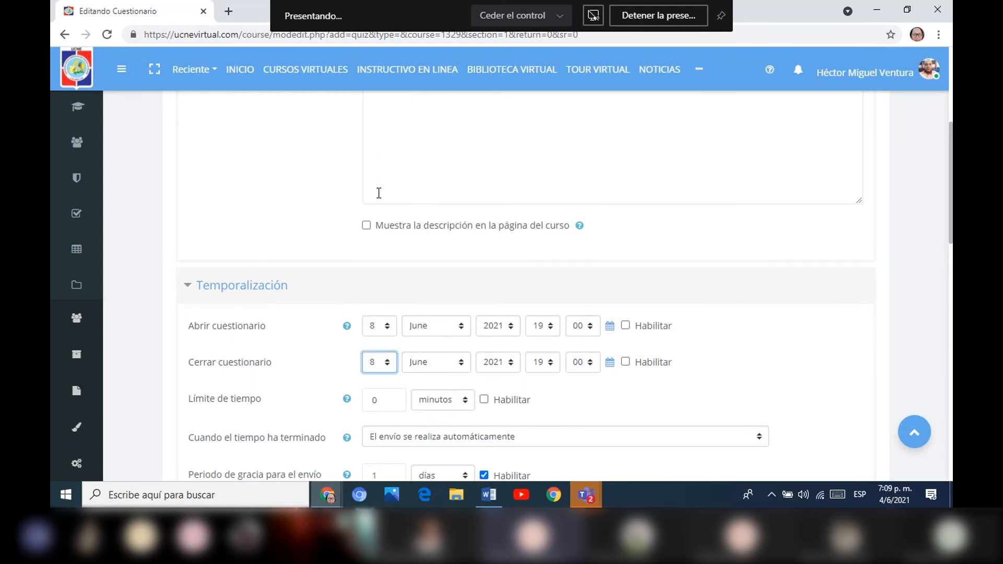
# Enable the quiz's opening and closing dates, with the opening hour at 18 and the closing hour at 20.
pyautogui.click(626, 324)
pyautogui.click(625, 362)
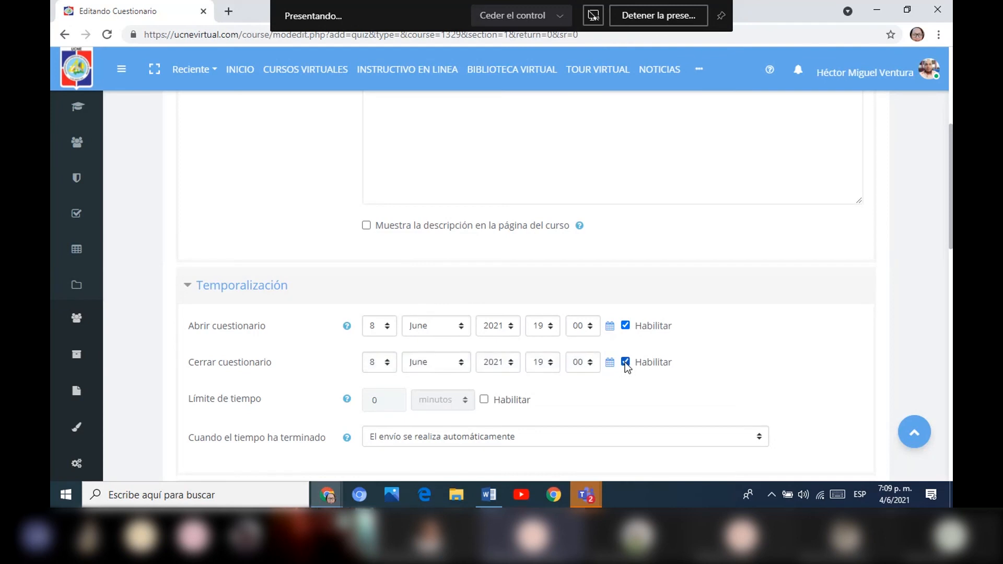
pyautogui.click(552, 325)
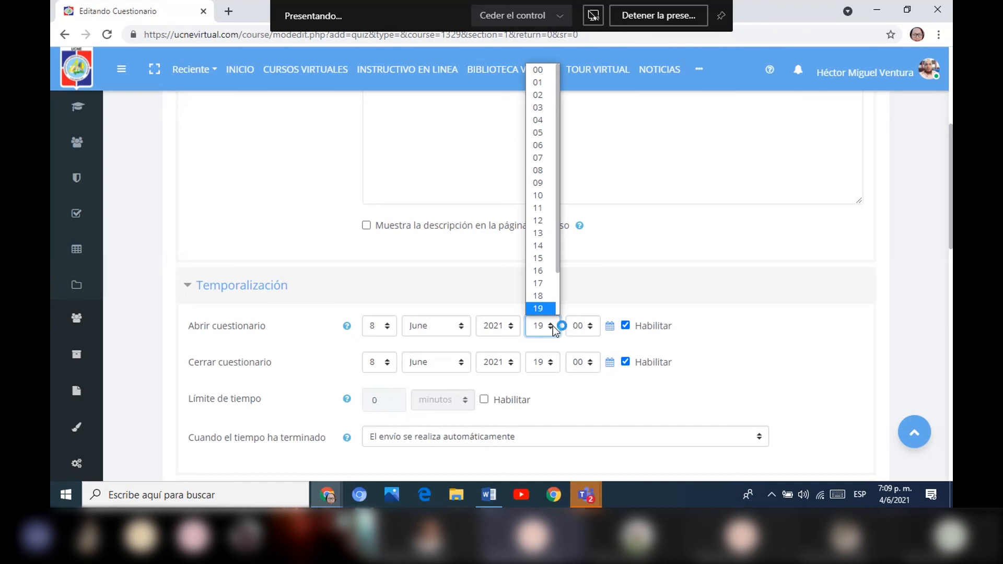
pyautogui.click(548, 296)
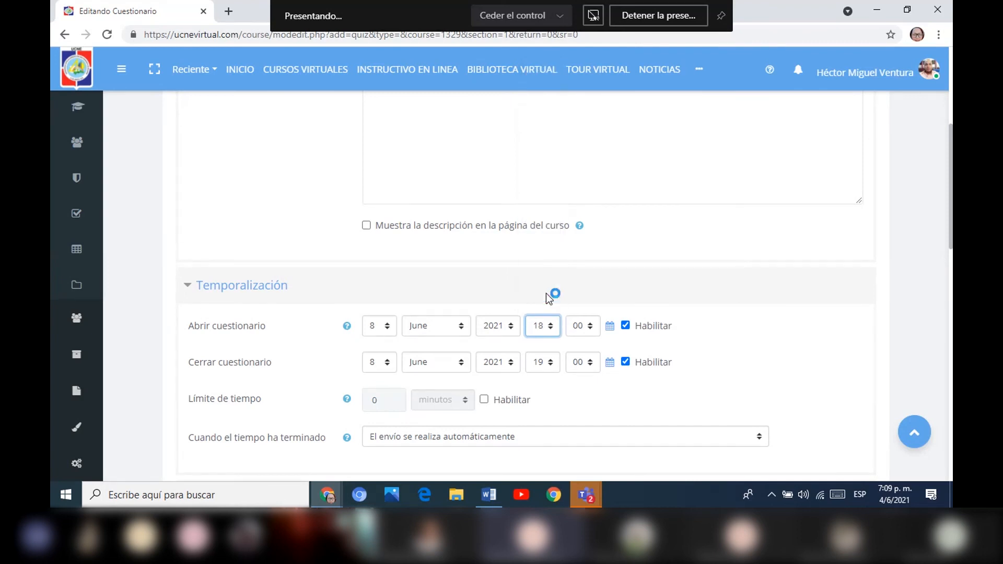
pyautogui.click(542, 362)
pyautogui.click(545, 331)
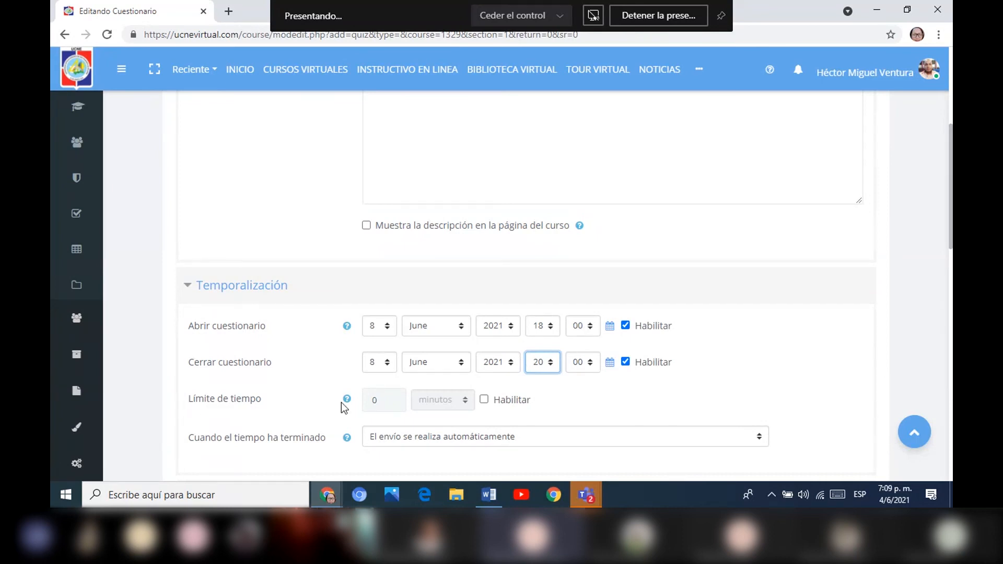
# Enable the quiz's time limit and set it to 30 minutes.
pyautogui.click(483, 399)
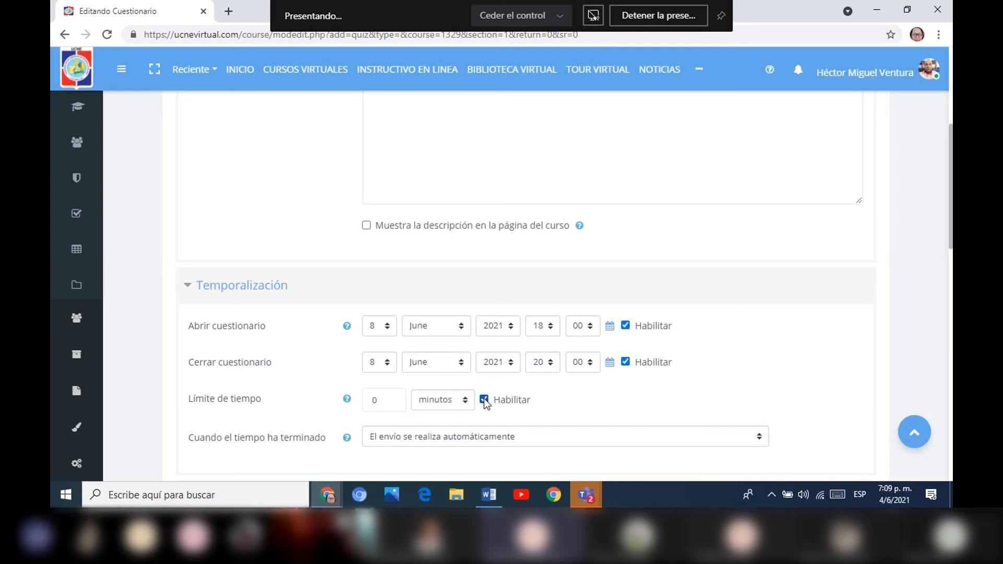
pyautogui.click(379, 400)
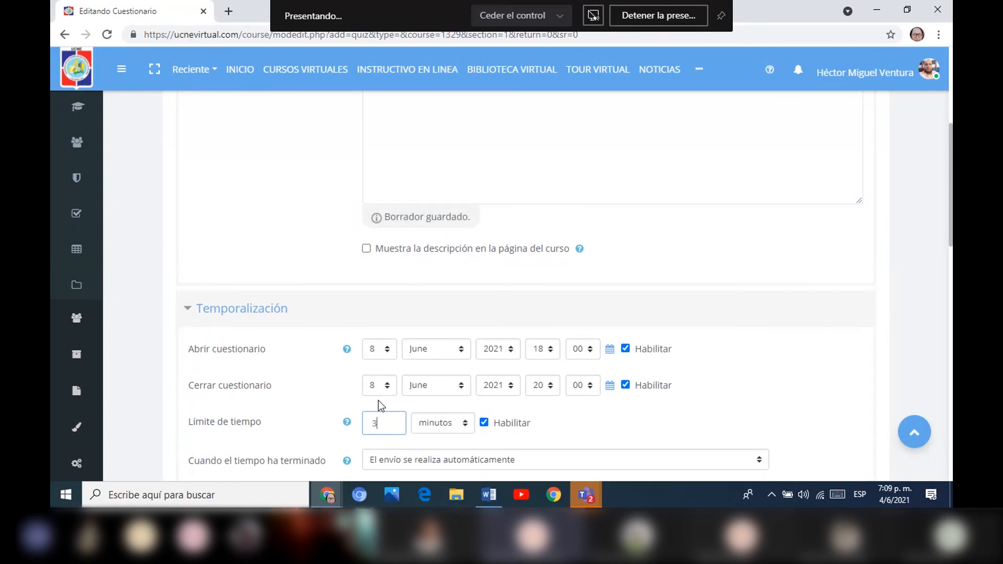
pyautogui.write('0')
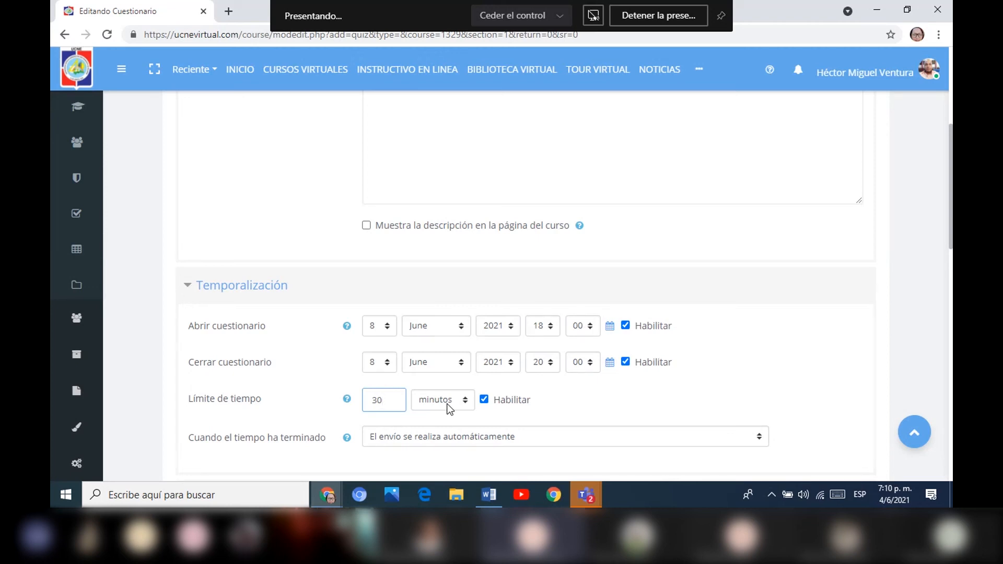
# Set the quiz's closing time to 18:30 and disable its time limit.
pyautogui.click(550, 360)
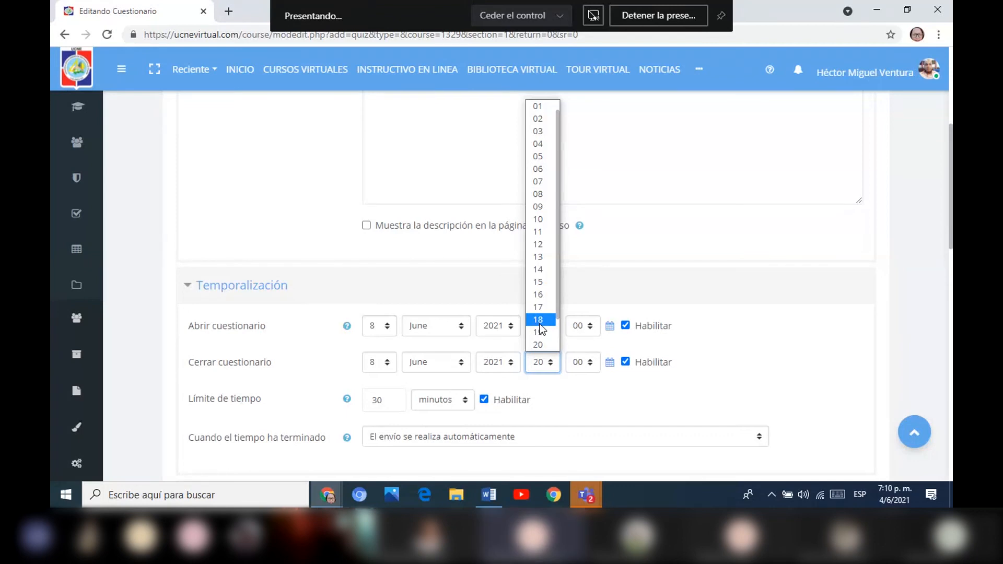
pyautogui.click(593, 362)
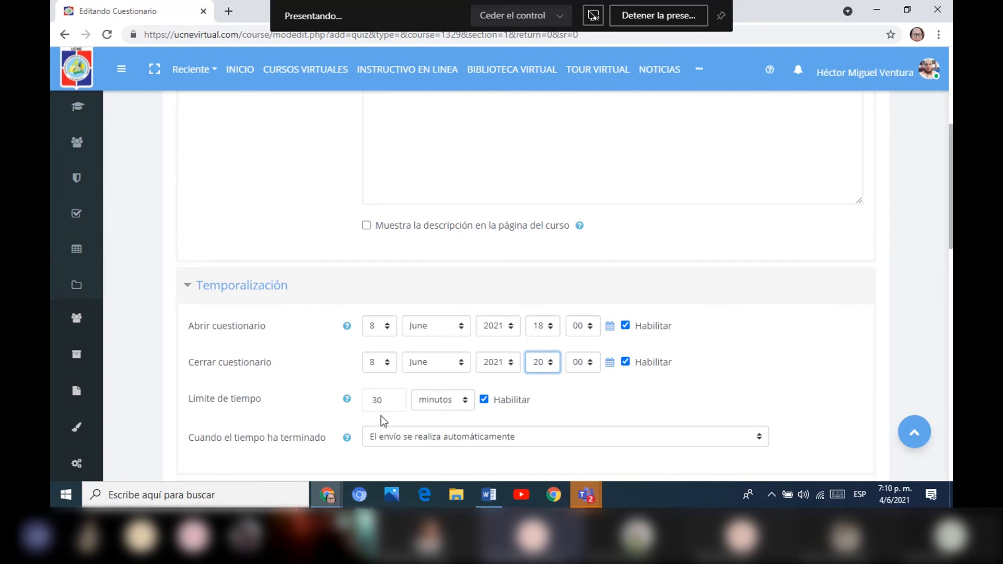
pyautogui.click(550, 362)
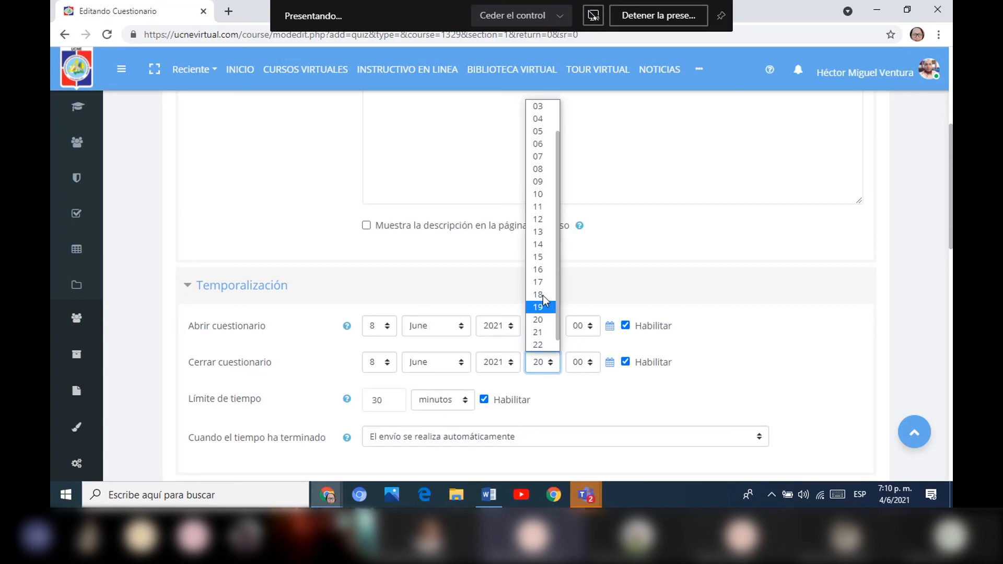
pyautogui.click(543, 294)
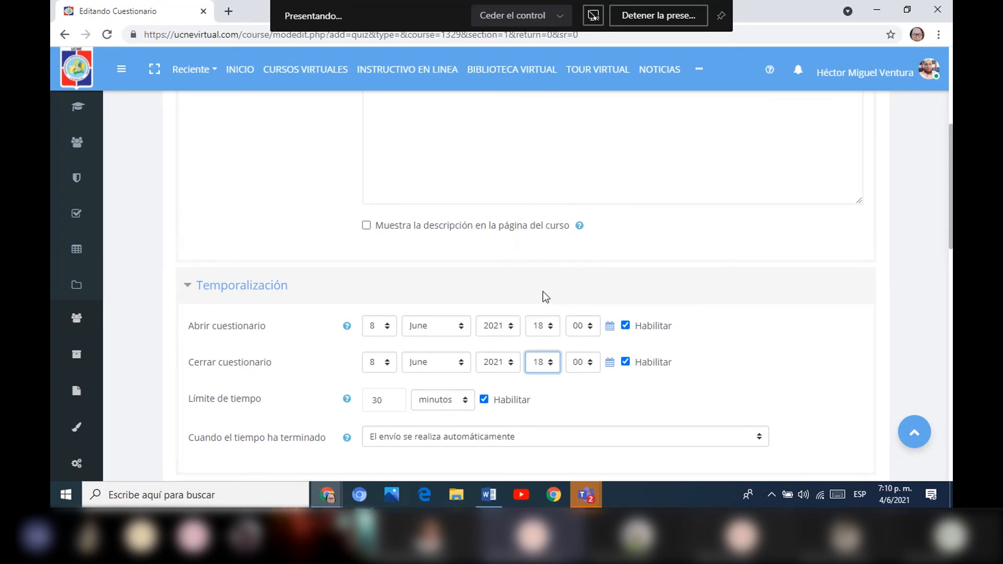
pyautogui.click(592, 364)
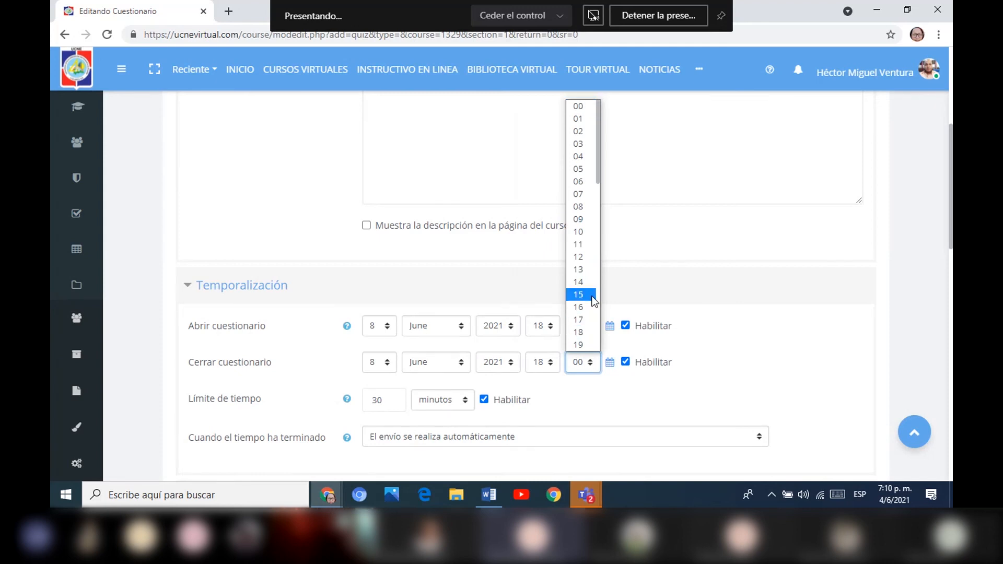
pyautogui.moveTo(597, 159); pyautogui.dragTo(581, 245)
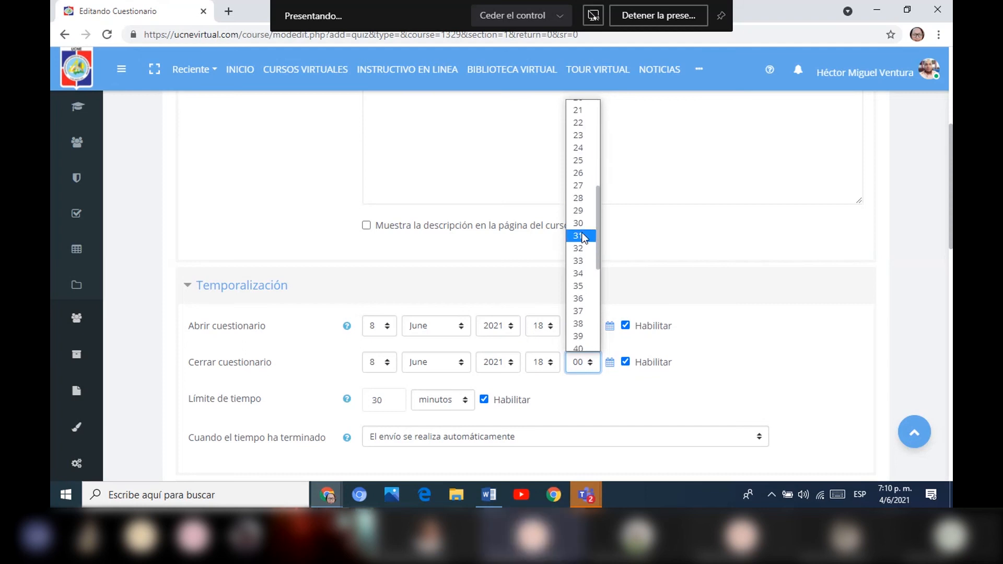
pyautogui.click(584, 226)
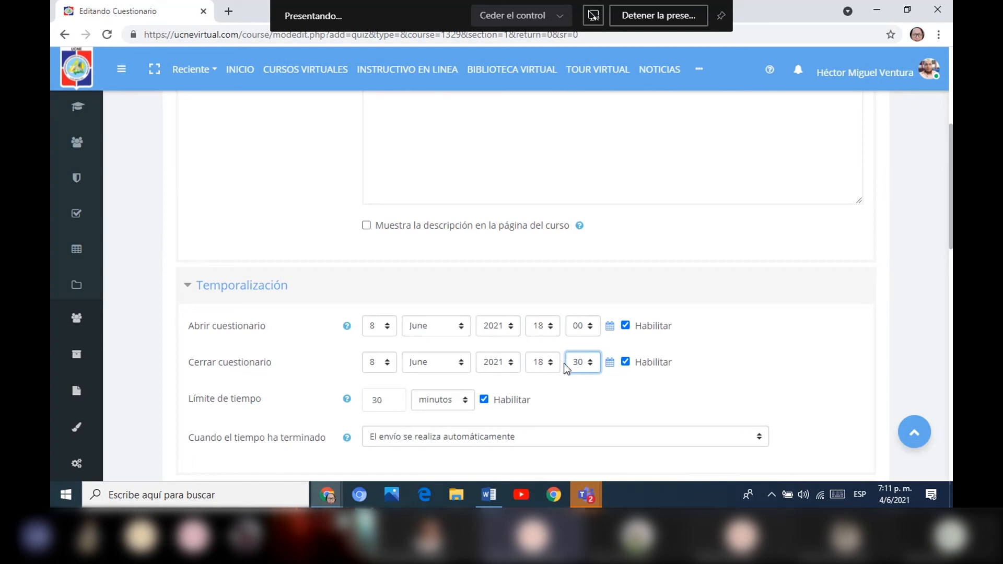
pyautogui.click(483, 399)
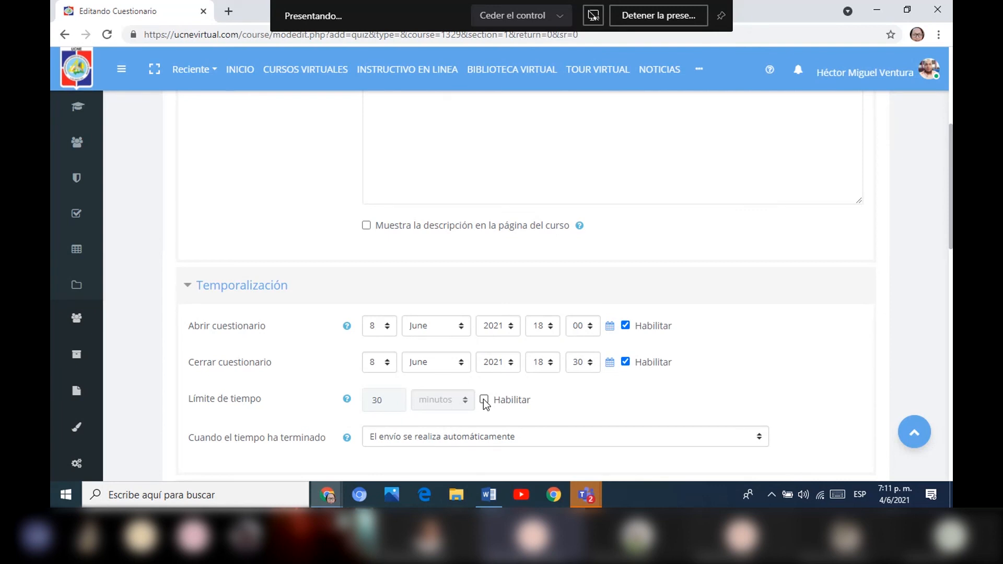
# Expand the Calificación section and review the grade category, passing grade, allowed attempts and grading method.
pyautogui.scroll(-4, 408, 256)
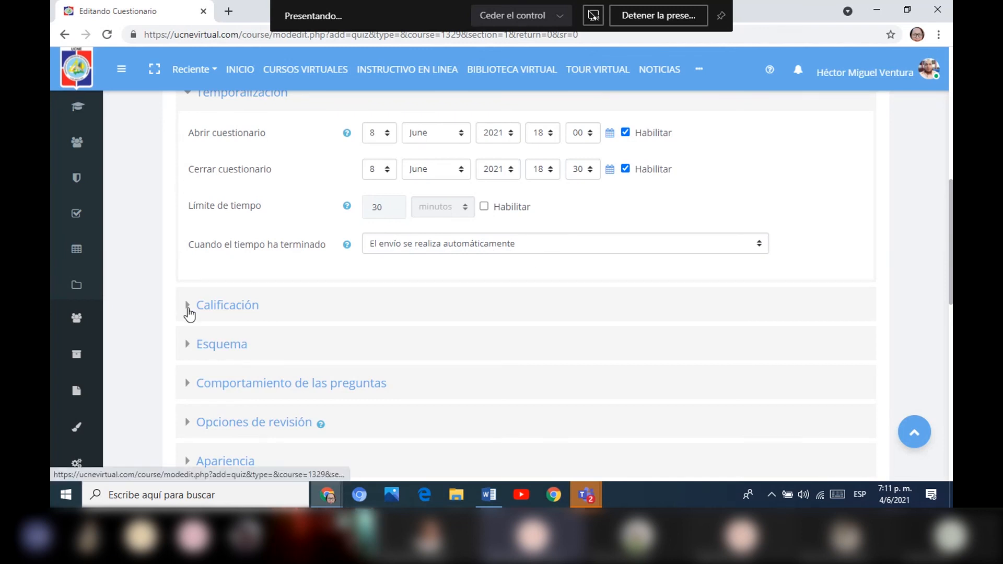
pyautogui.click(188, 311)
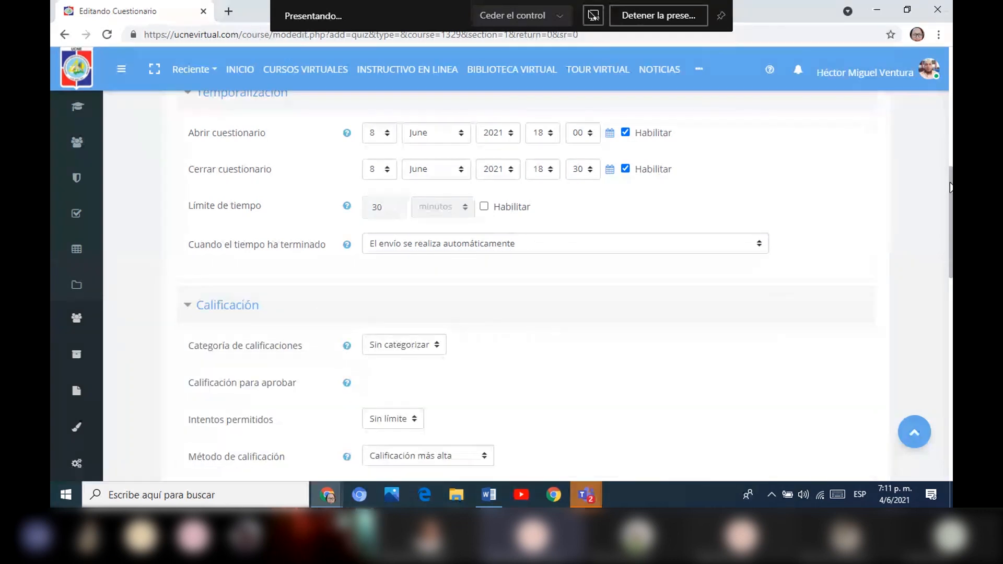
pyautogui.moveTo(949, 187); pyautogui.dragTo(950, 197)
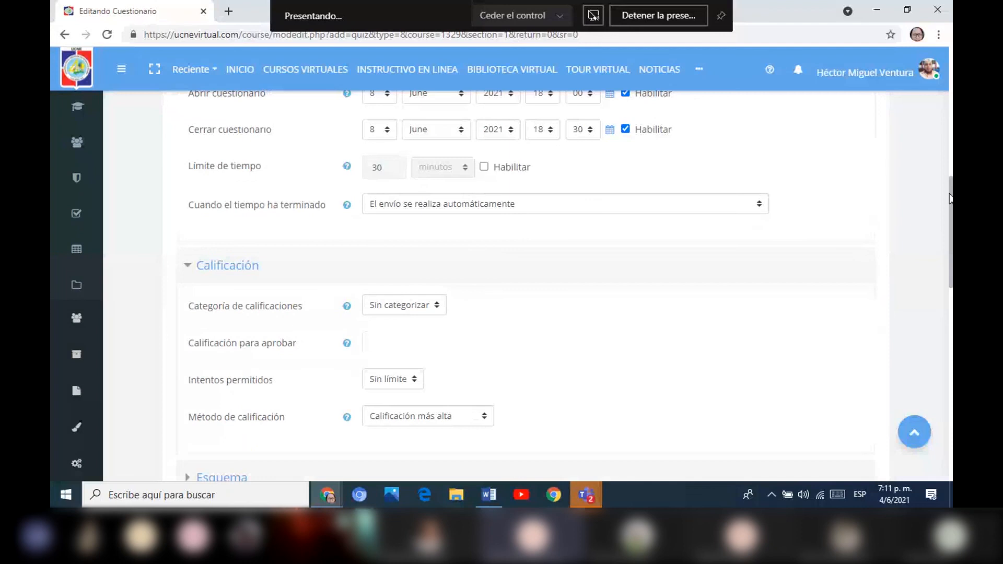
pyautogui.moveTo(949, 198); pyautogui.dragTo(943, 225)
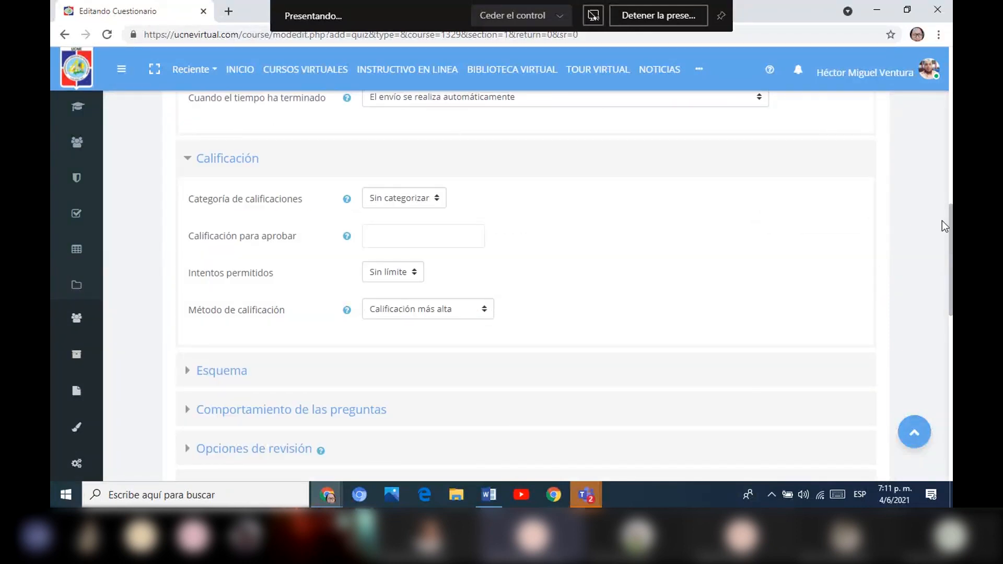
# Expand the Esquema and Comportamiento de las preguntas sections and review the new-page choices and question behaviour settings.
pyautogui.moveTo(950, 223); pyautogui.dragTo(950, 245)
pyautogui.scroll(-1, 575, 251)
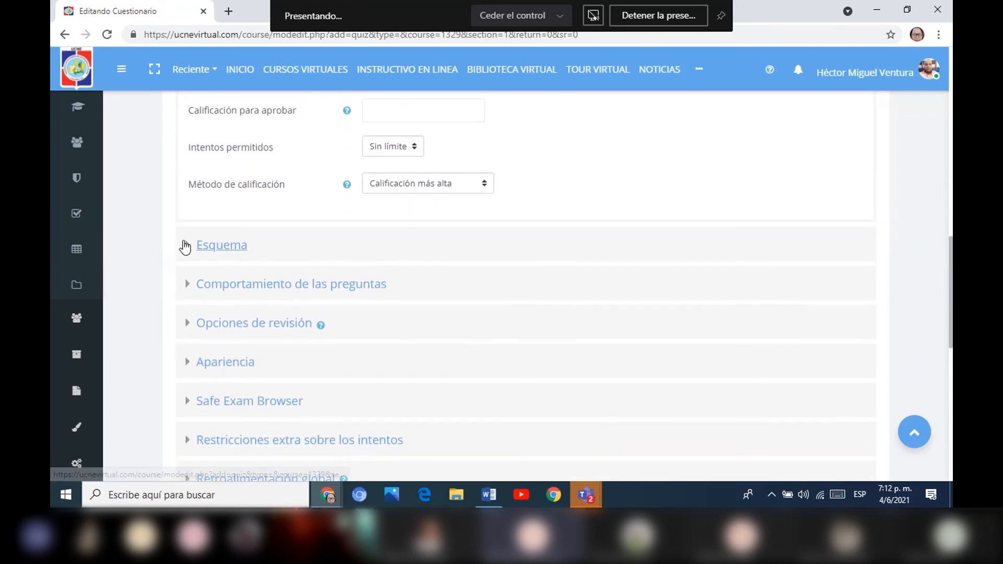
pyautogui.click(187, 246)
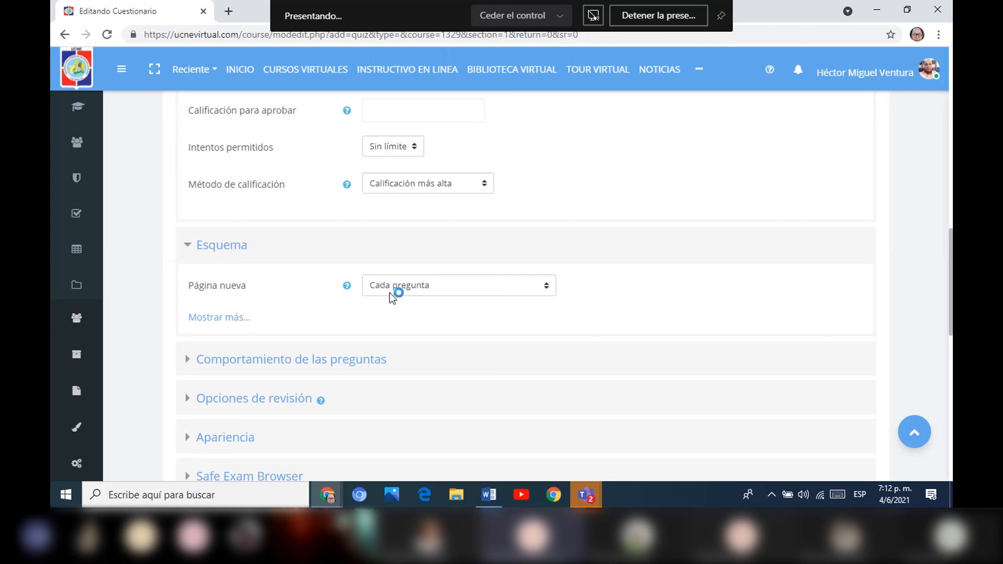
pyautogui.click(550, 285)
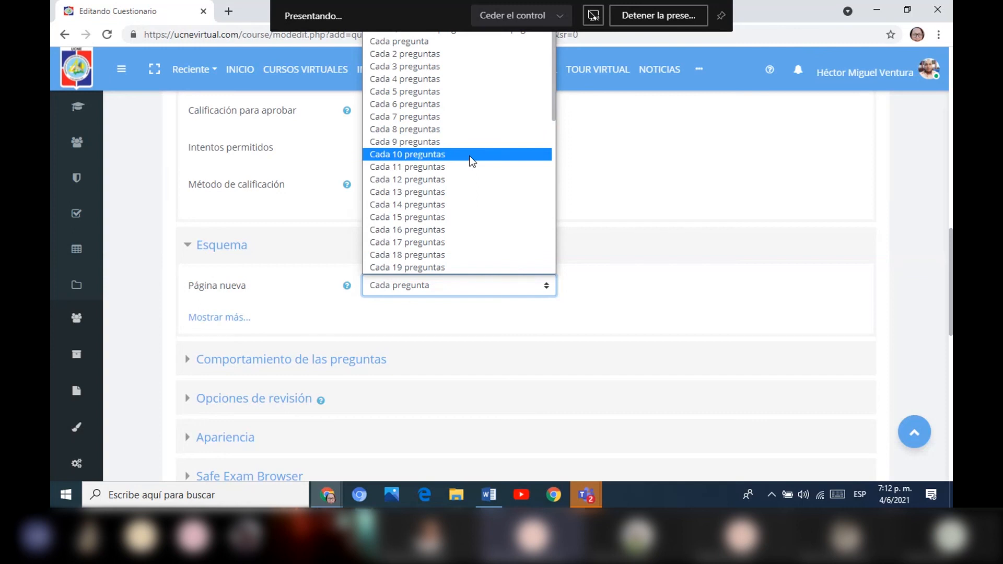
pyautogui.click(617, 287)
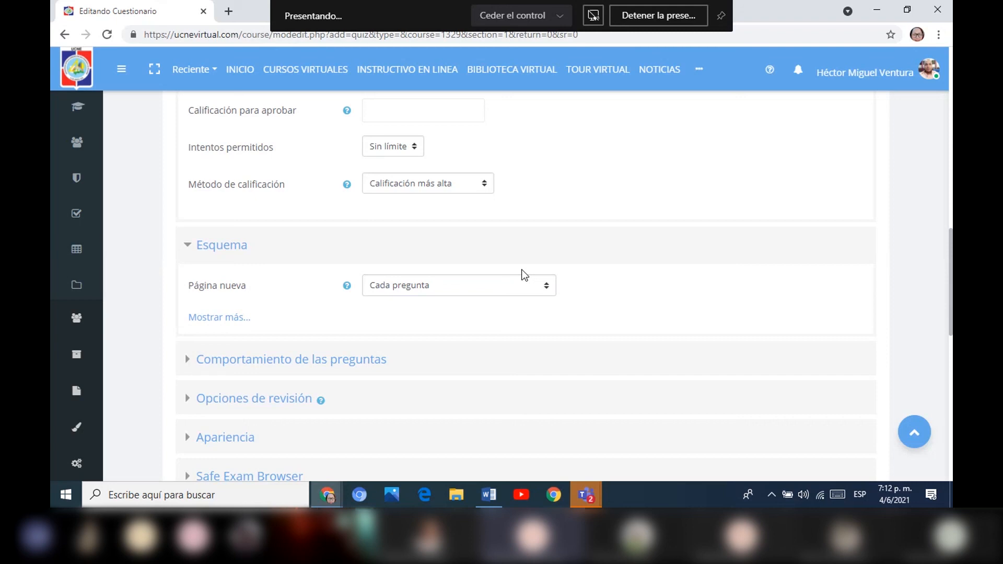
pyautogui.click(186, 360)
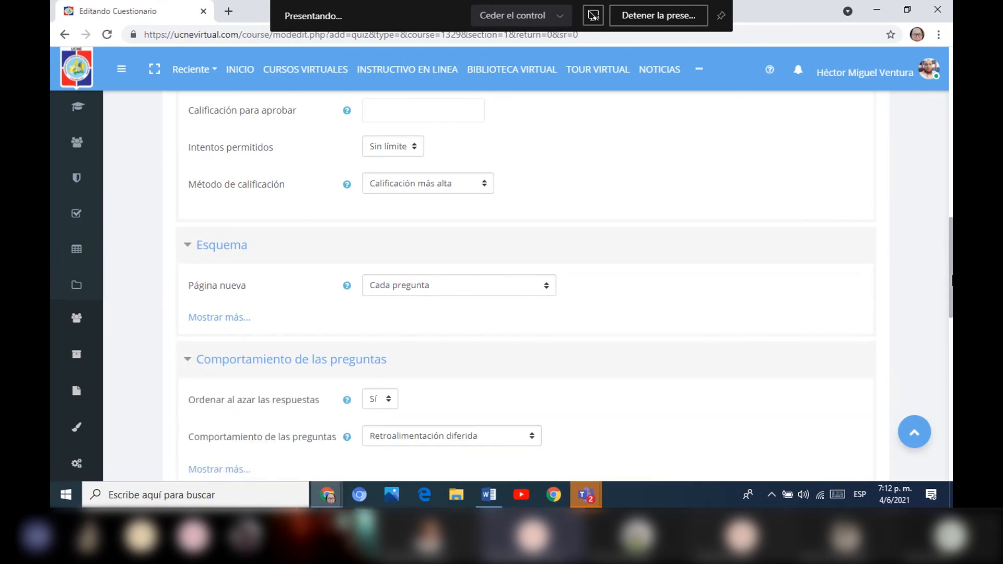
pyautogui.moveTo(951, 280); pyautogui.dragTo(947, 321)
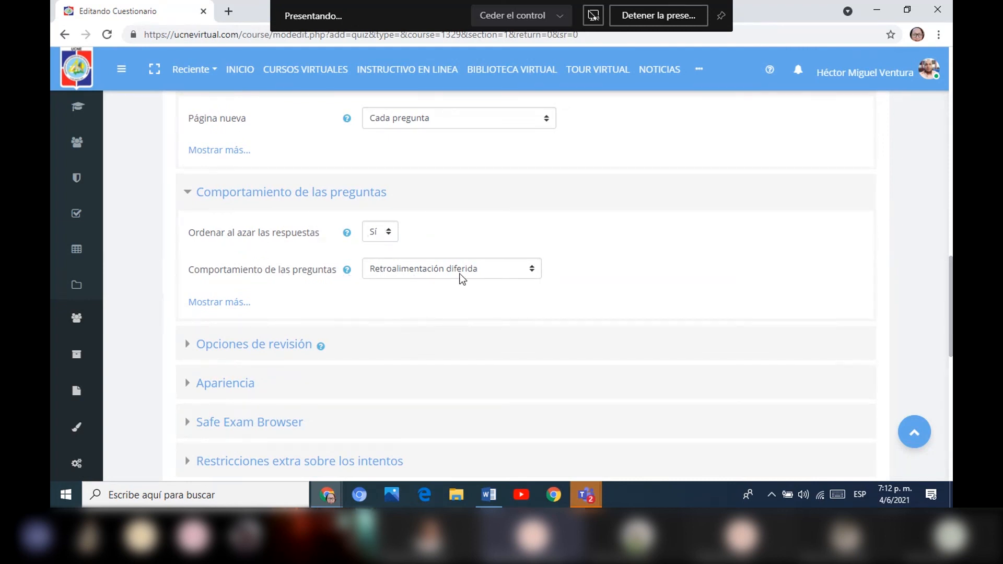
# In Opciones de revisión, disable El intento and Retroalimentación global immediately after each attempt, while the quiz is still open, and after it closes.
pyautogui.click(190, 346)
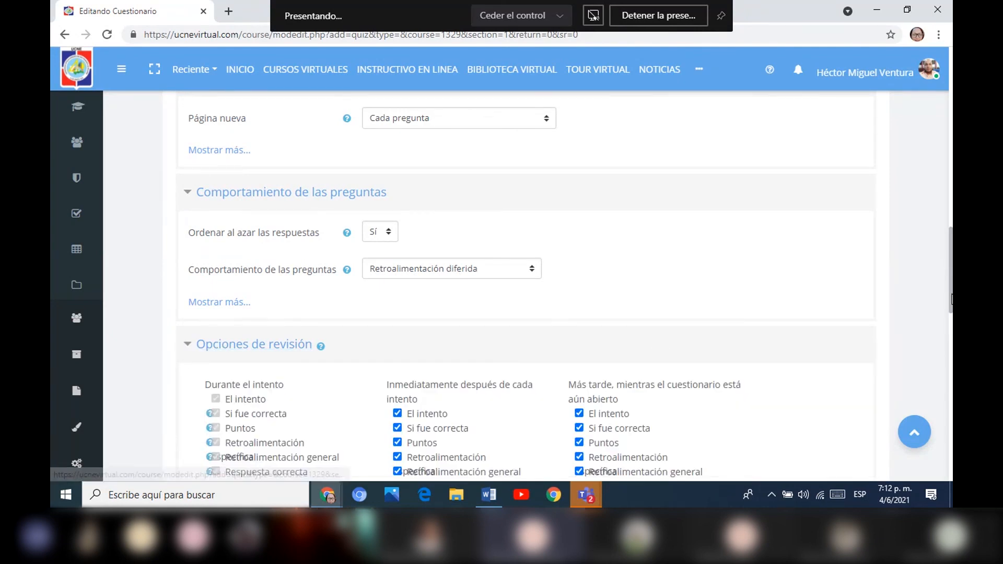
pyautogui.scroll(-5, 501, 235)
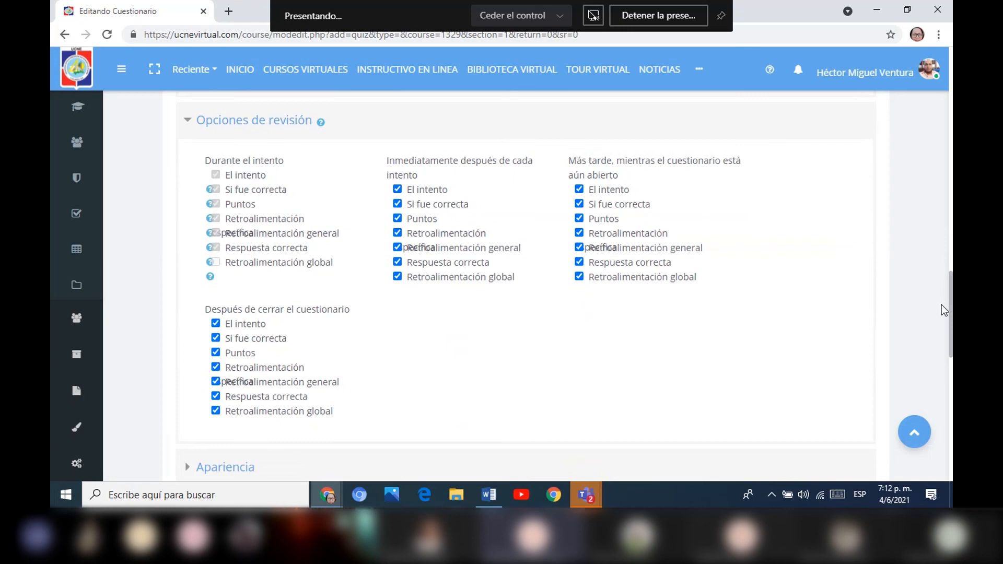
pyautogui.click(398, 190)
pyautogui.click(398, 277)
pyautogui.click(579, 190)
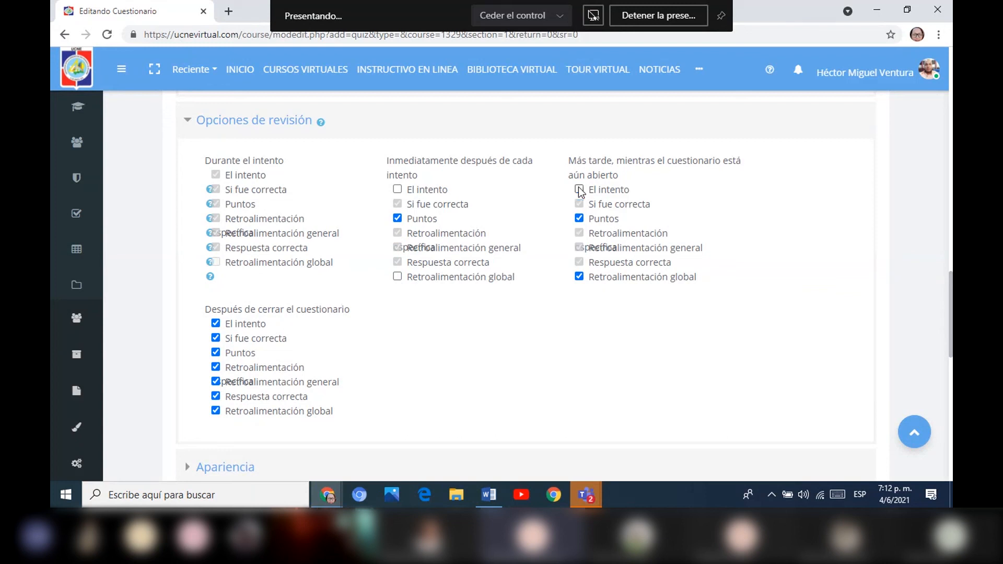
pyautogui.click(579, 277)
pyautogui.click(216, 323)
pyautogui.click(215, 413)
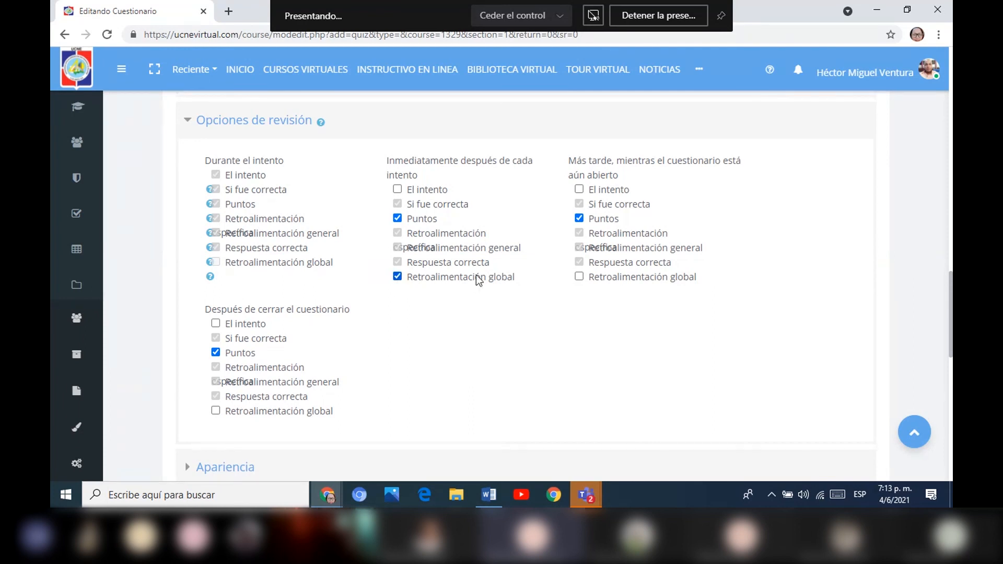
pyautogui.click(398, 277)
# In Finalización de actividad, set completion tracking to Mostrar la actividad como completada cuando se cumplan las condiciones.
pyautogui.moveTo(950, 283); pyautogui.dragTo(937, 330)
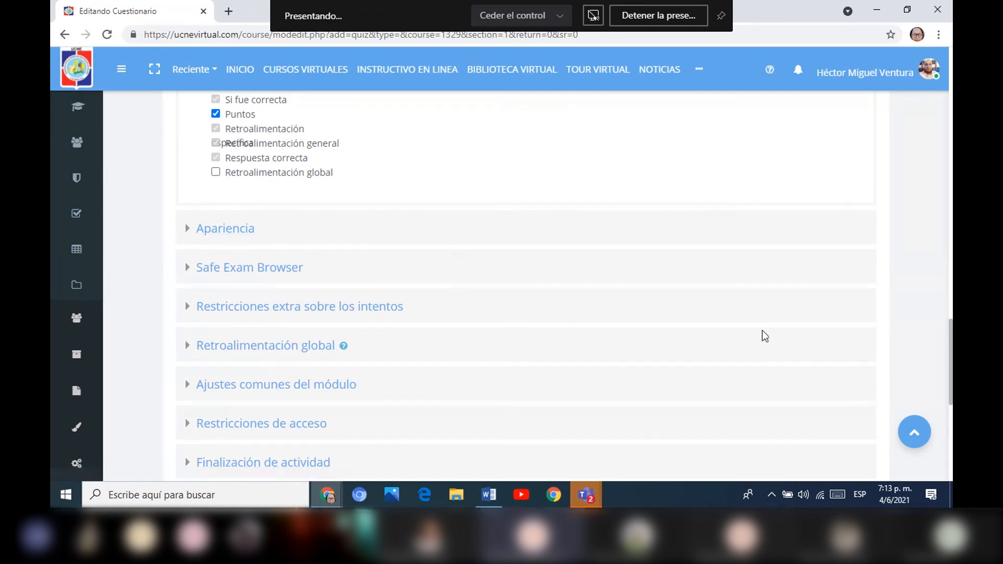
pyautogui.moveTo(949, 339); pyautogui.dragTo(949, 362)
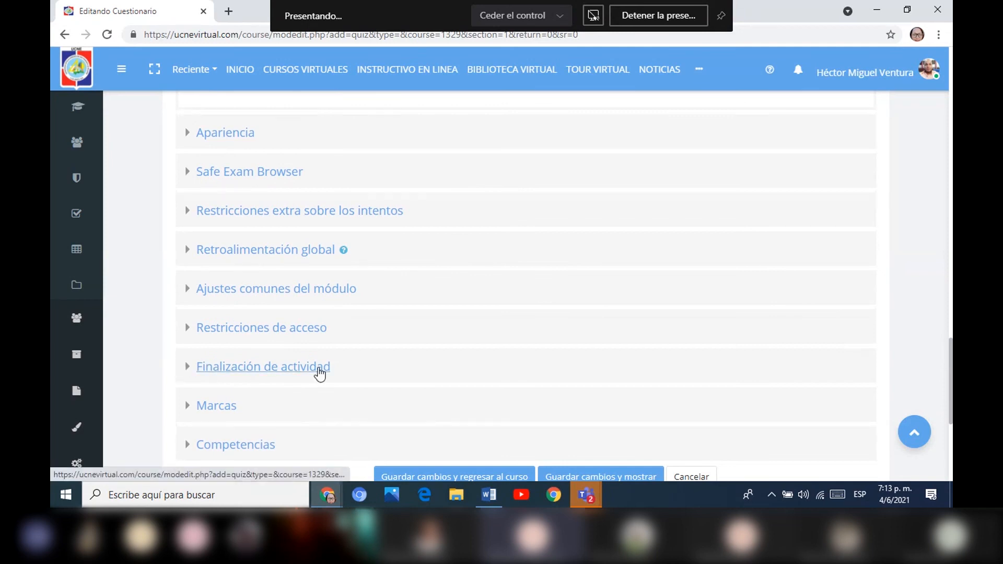
pyautogui.click(189, 373)
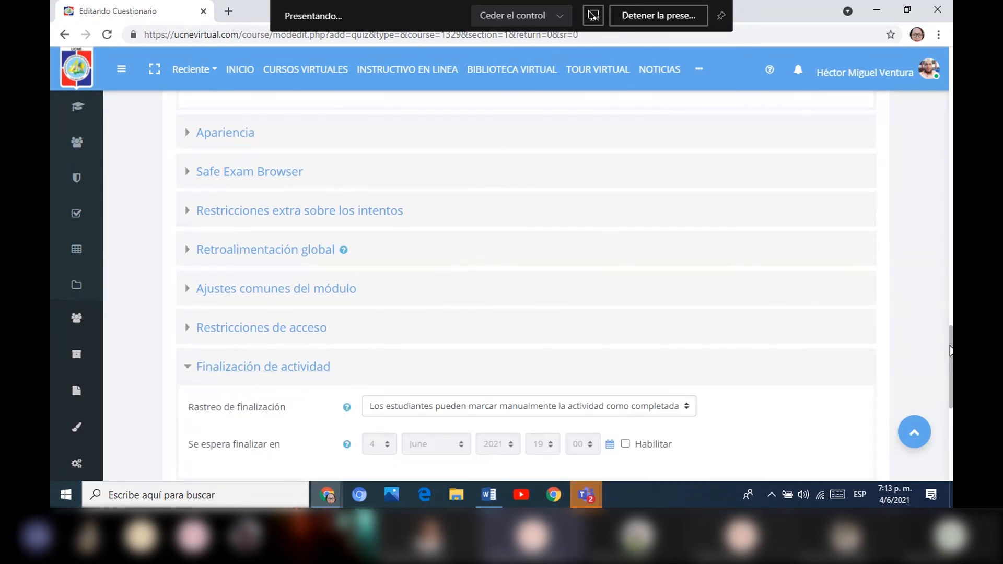
pyautogui.moveTo(950, 350); pyautogui.dragTo(949, 380)
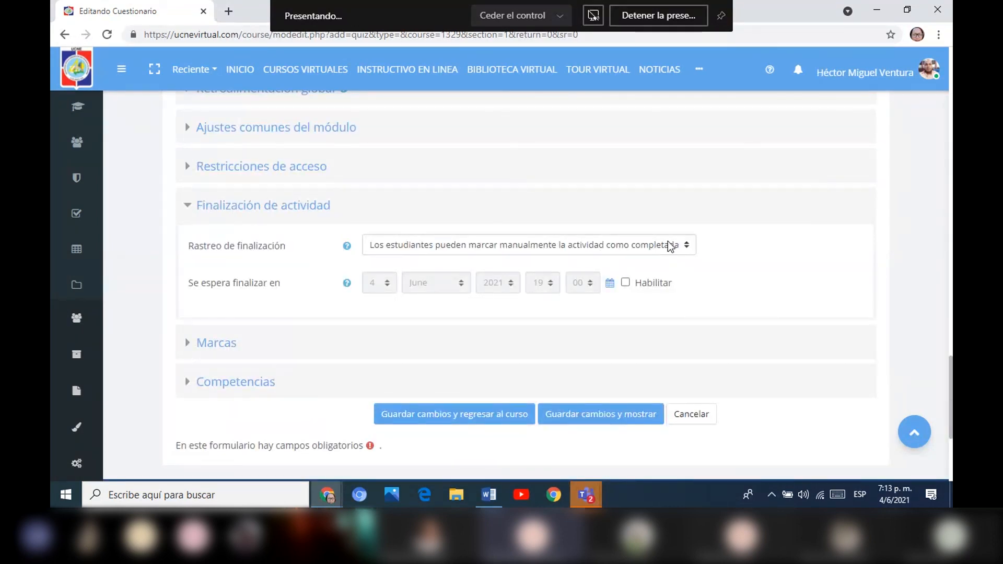
pyautogui.click(651, 244)
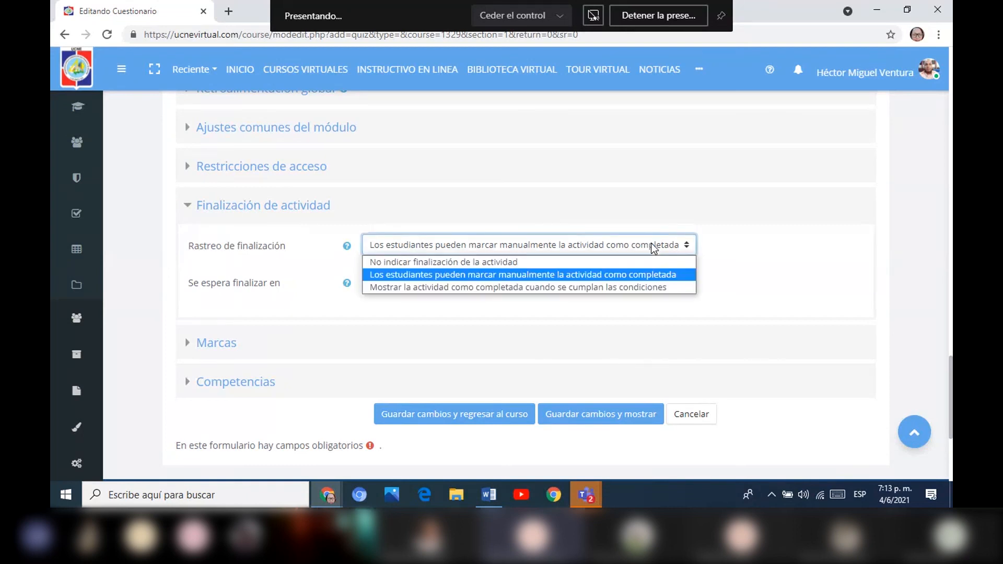
pyautogui.click(584, 288)
# Require students to view the activity and make 1 attempt for completion.
pyautogui.click(503, 282)
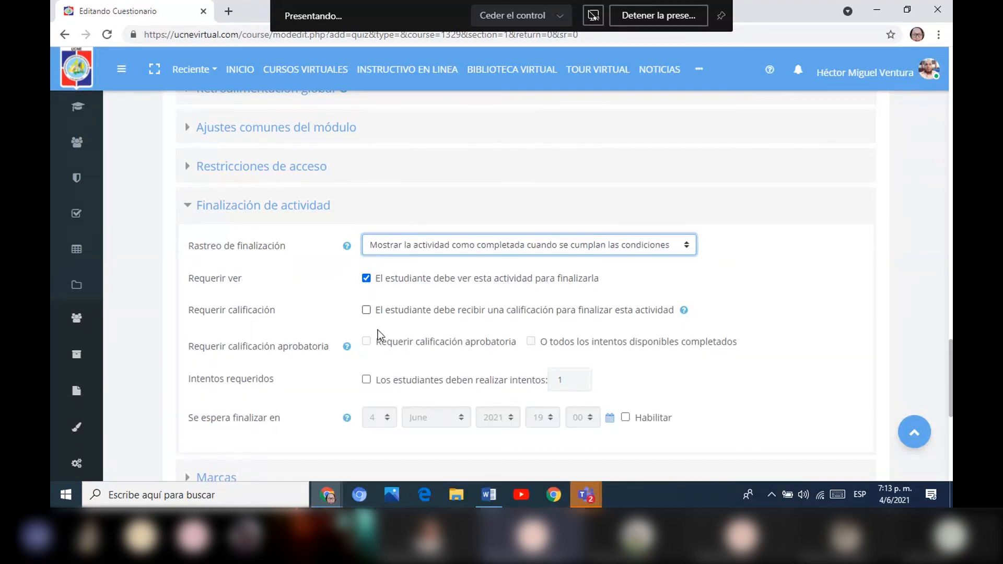
pyautogui.click(362, 380)
pyautogui.click(366, 380)
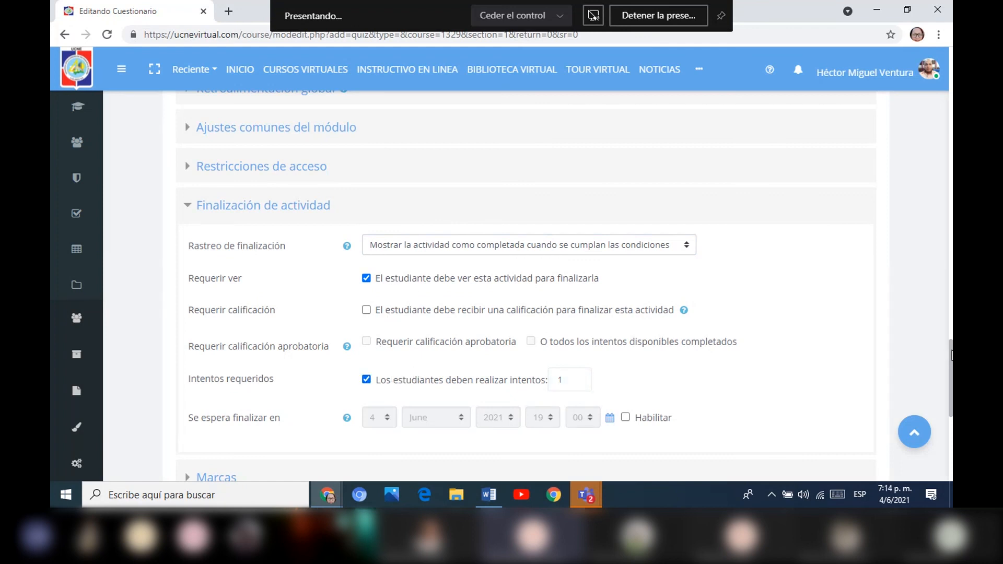
# Save and display the Primer parcial quiz, and open its question editing page.
pyautogui.scroll(-4, 951, 355)
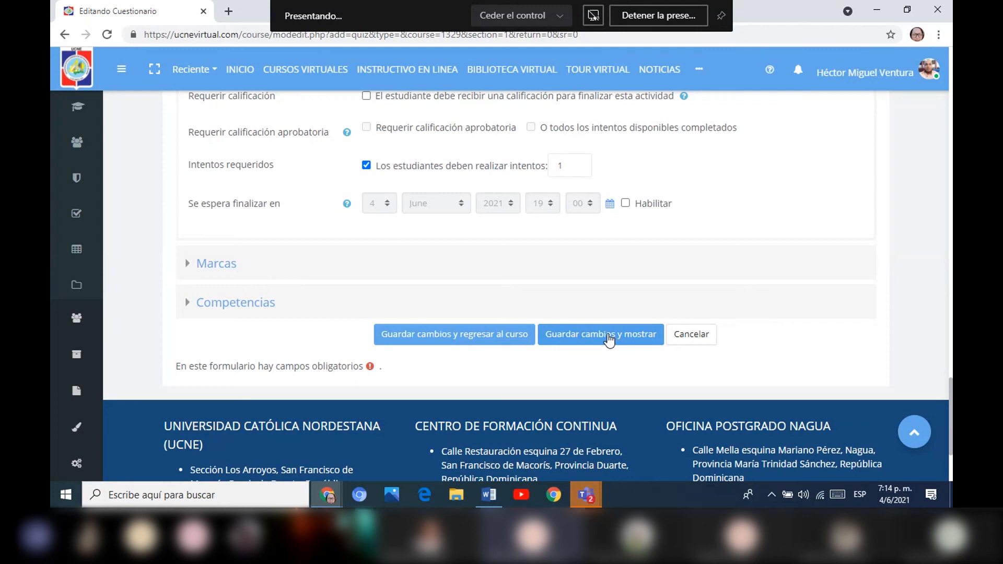
pyautogui.click(607, 337)
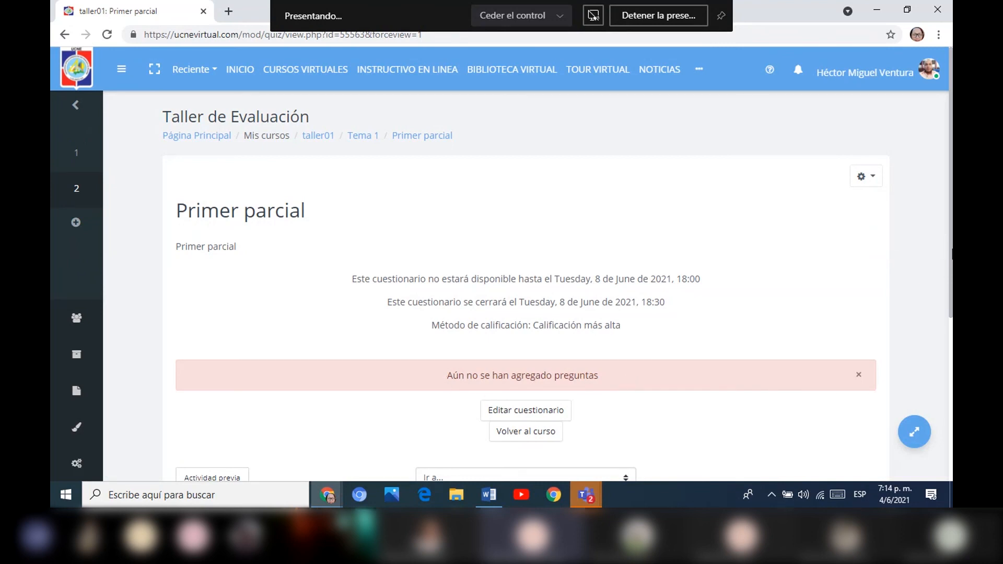
pyautogui.moveTo(950, 247); pyautogui.dragTo(939, 311)
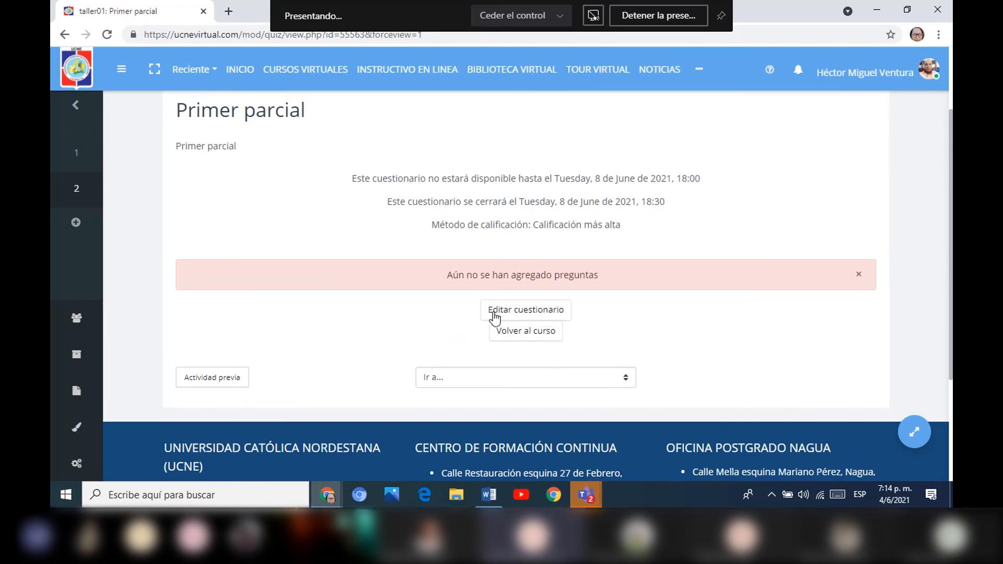
pyautogui.click(522, 314)
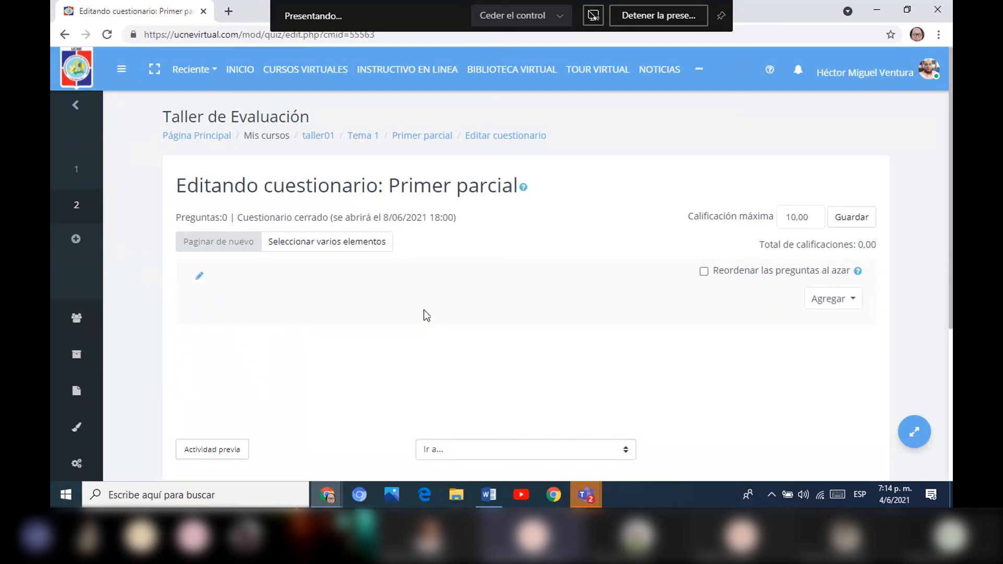
# Enter 10 as the quiz's maximum grade and enable random reordering of its questions.
pyautogui.moveTo(818, 214); pyautogui.dragTo(781, 216)
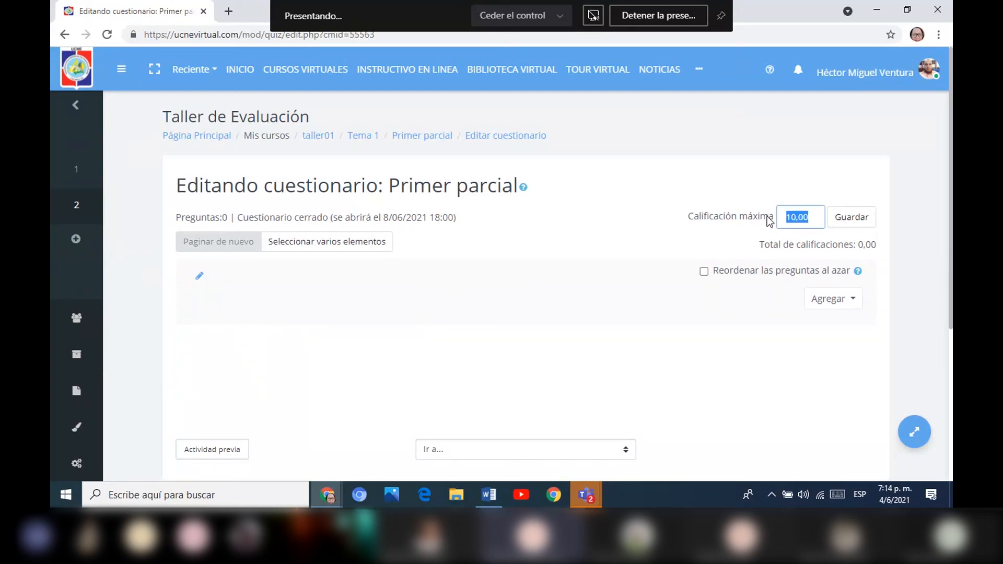
pyautogui.write('10')
pyautogui.click(704, 271)
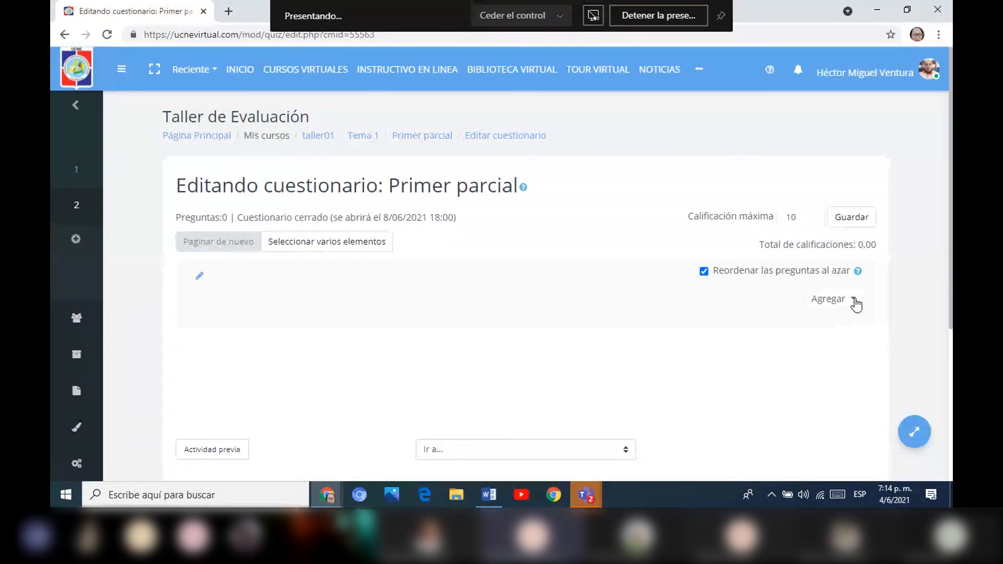
# Add two random questions from the question bank to the Primer parcial quiz and save its maximum grade.
pyautogui.click(854, 301)
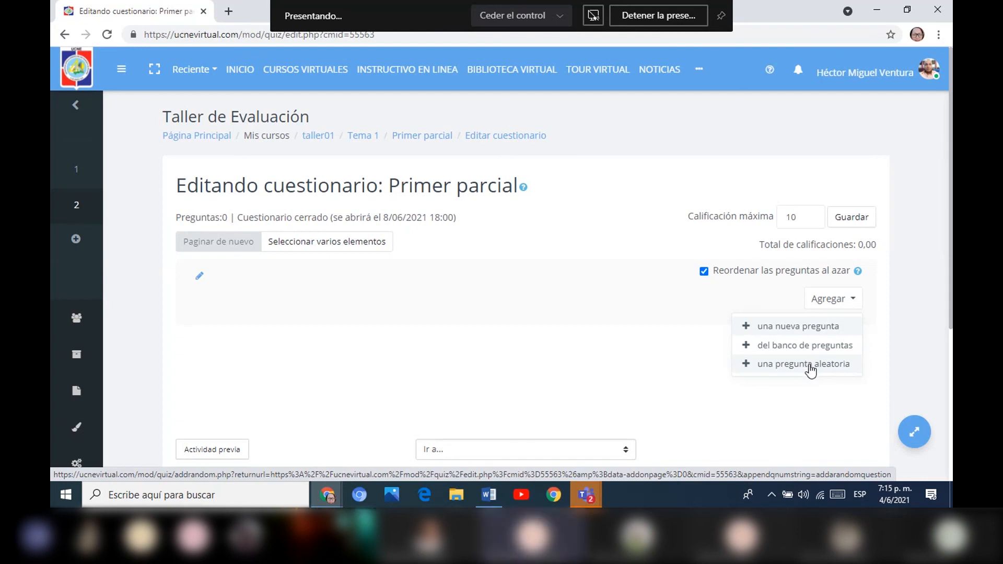
pyautogui.click(810, 364)
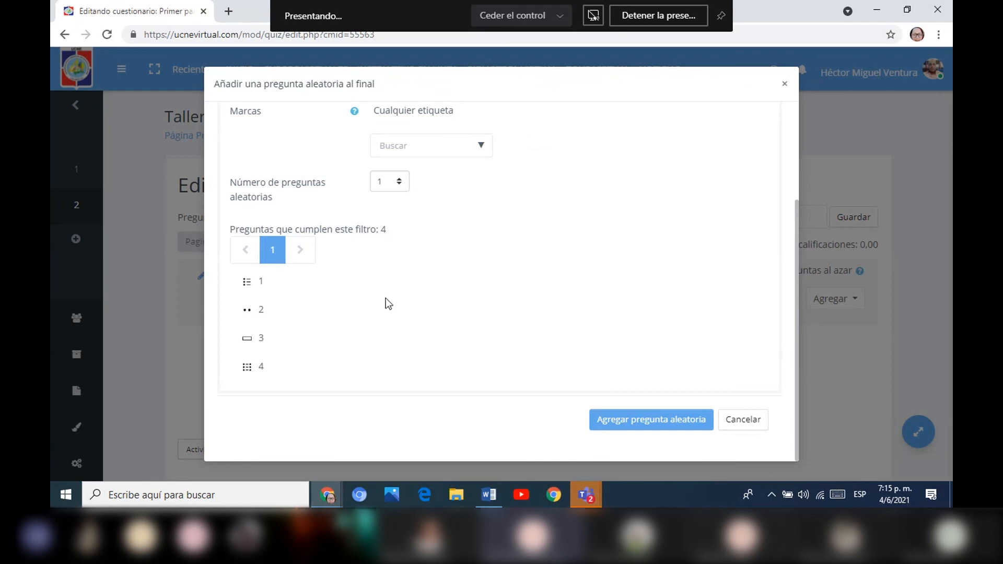
pyautogui.click(383, 183)
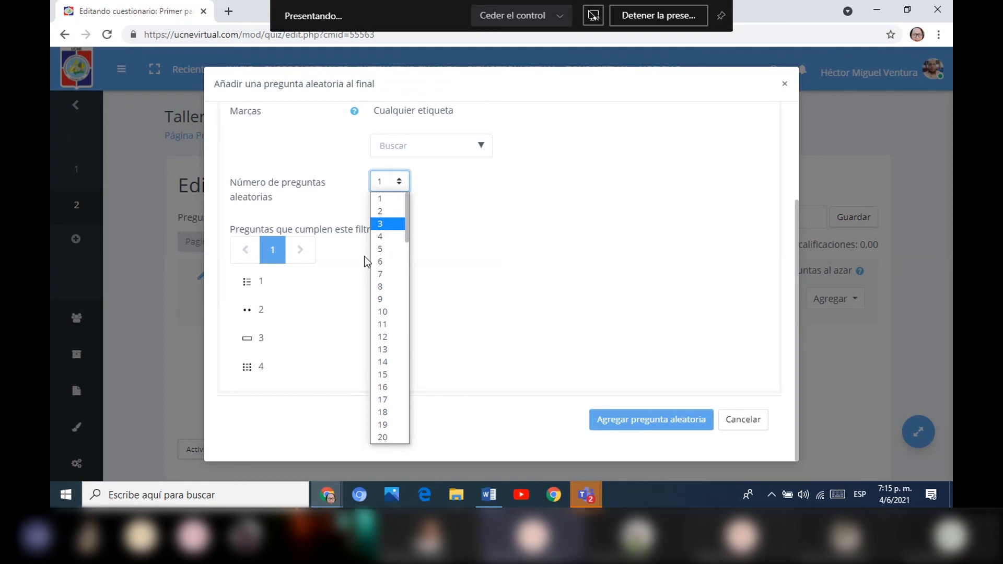
pyautogui.click(382, 212)
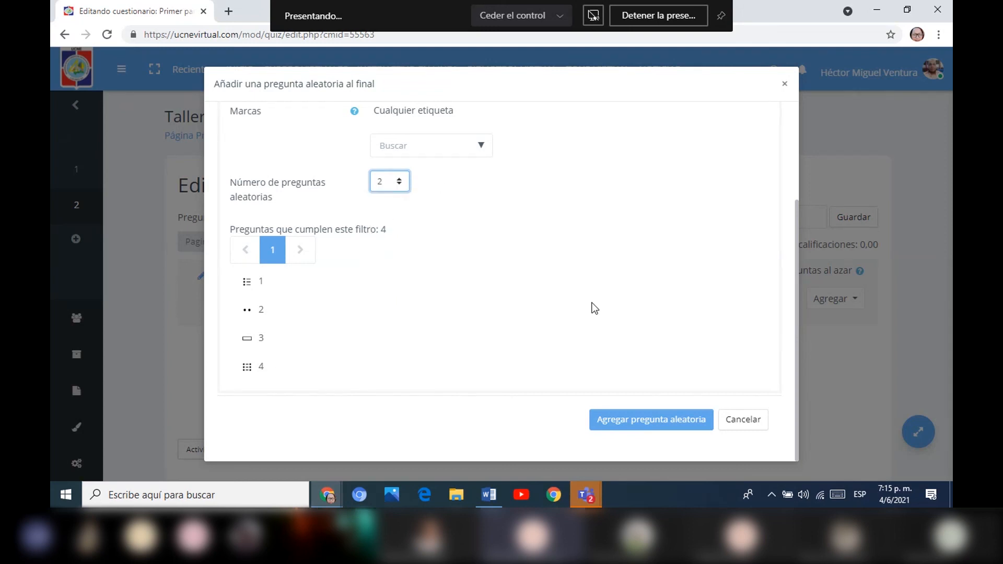
pyautogui.click(649, 423)
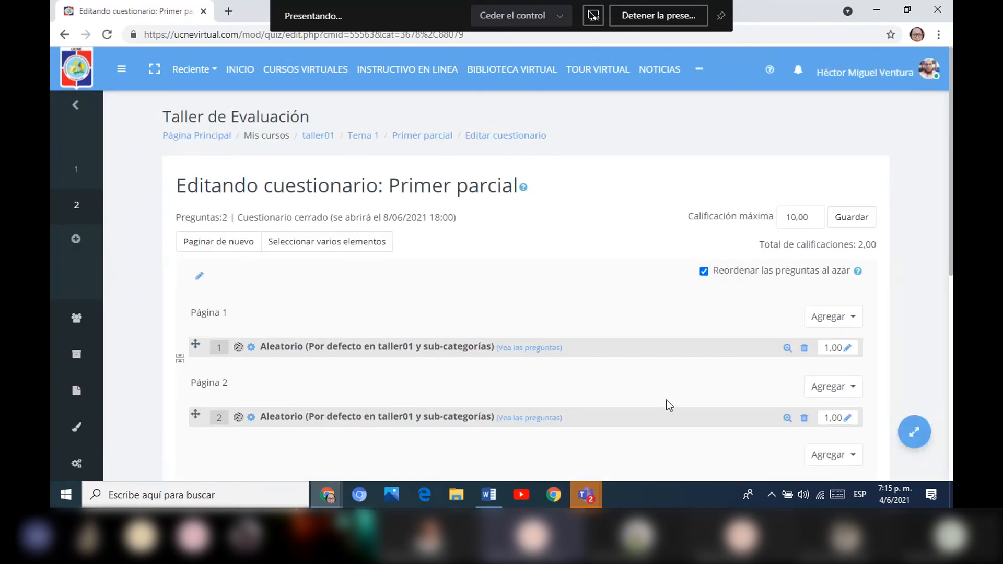
pyautogui.scroll(-2, 944, 281)
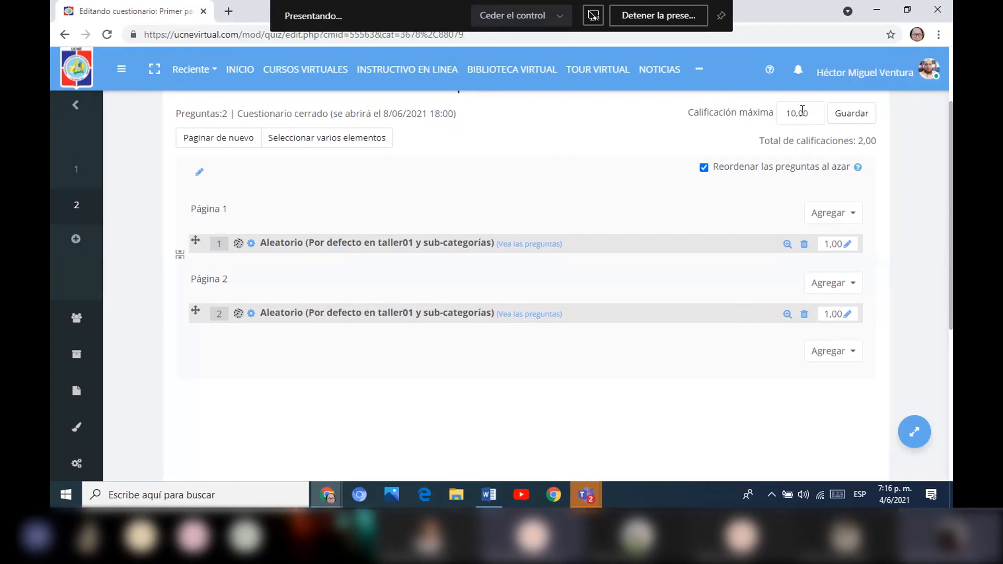
pyautogui.click(851, 113)
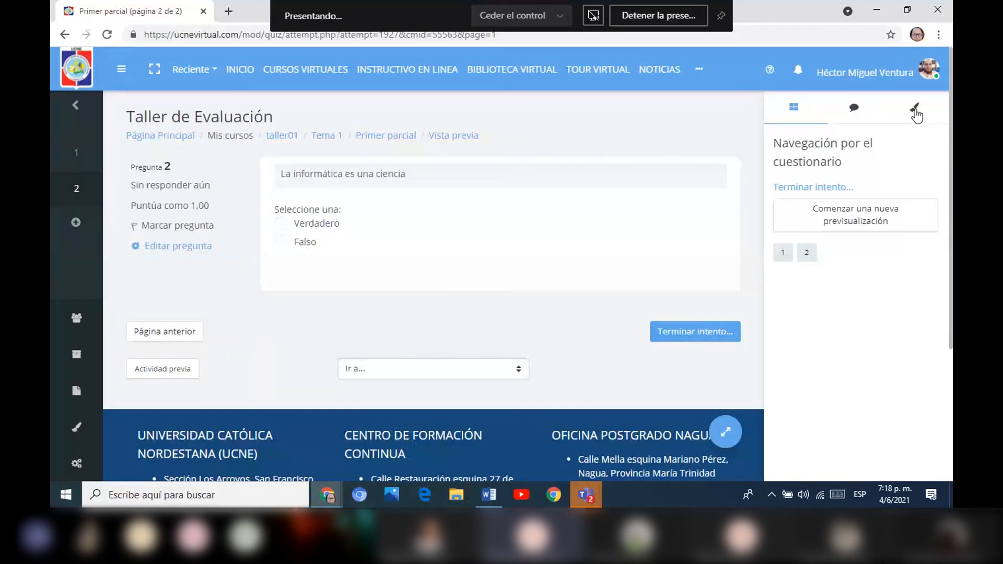
# Switch the course role to Estudiante to view the quiz as a student.
pyautogui.click(925, 78)
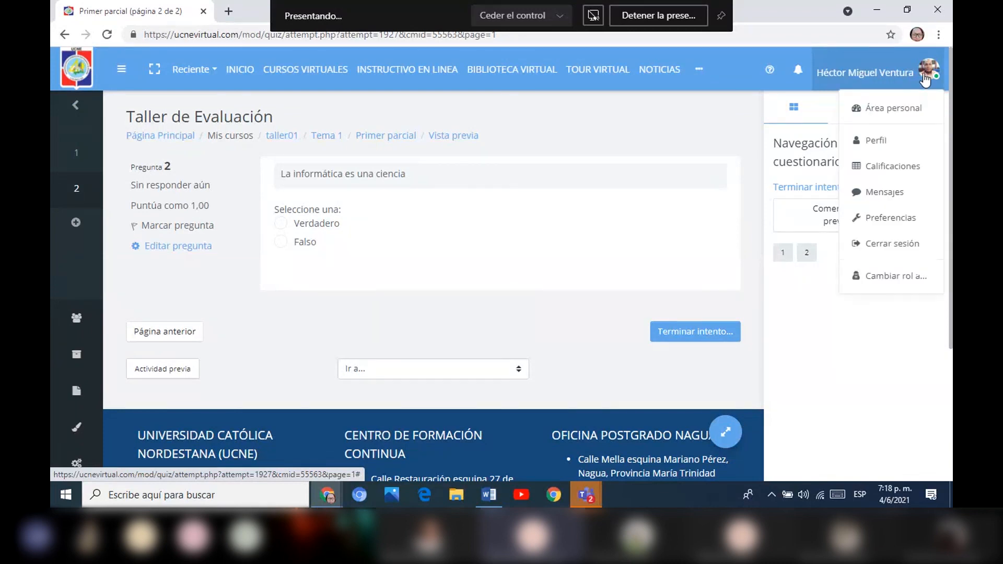
pyautogui.click(894, 277)
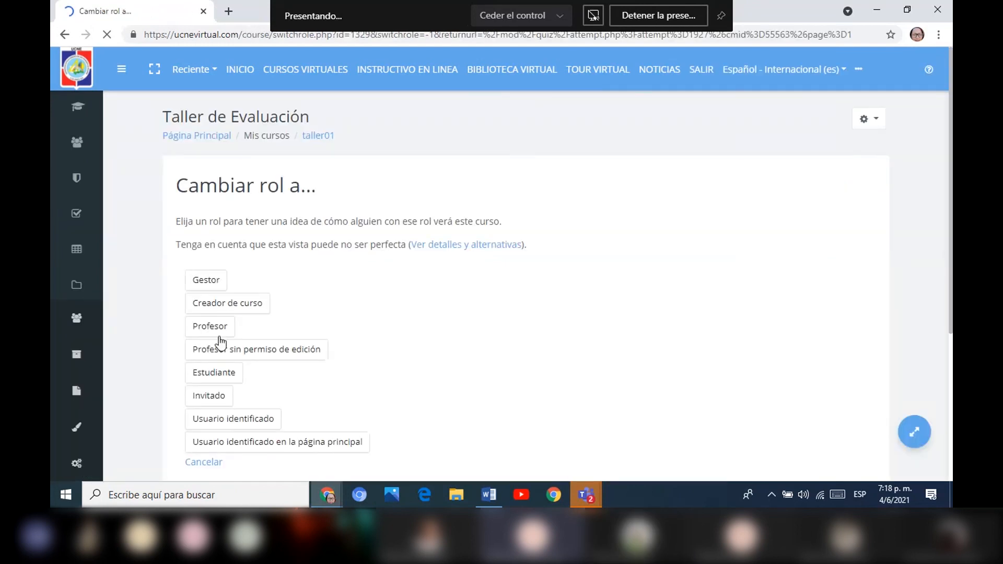
pyautogui.click(211, 374)
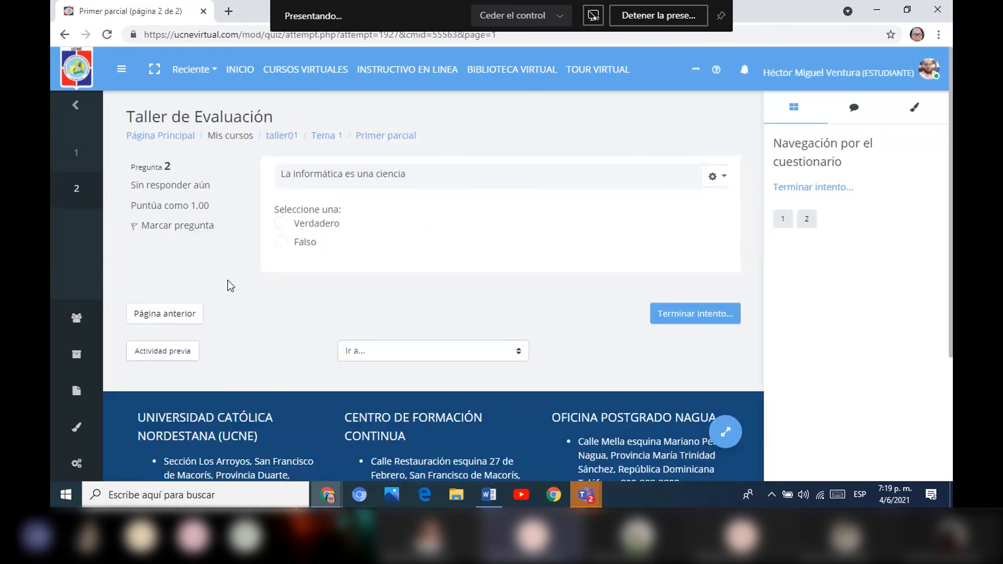
# Return to the Primer parcial overview and continue the last quiz attempt as a student.
pyautogui.click(373, 135)
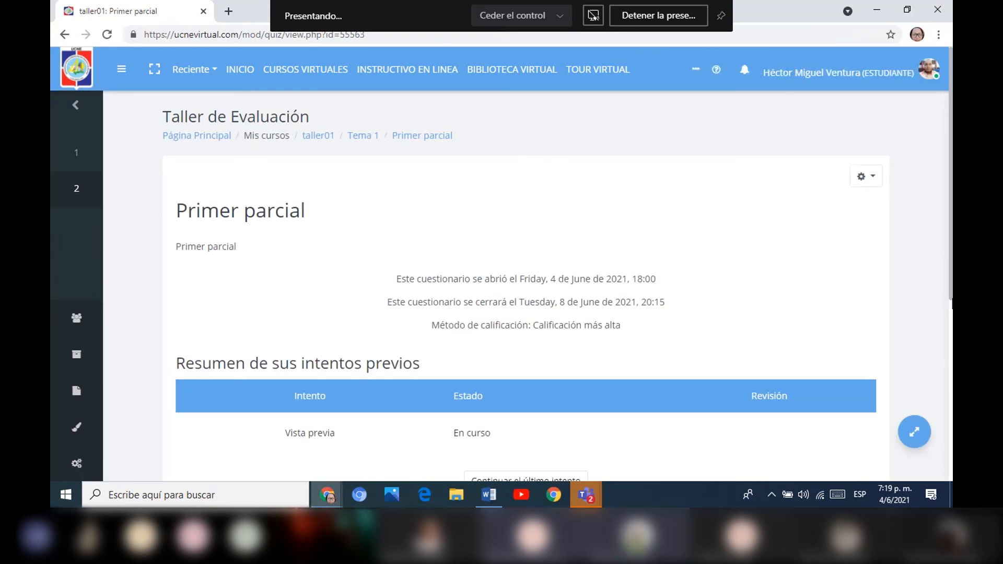
pyautogui.scroll(-3, 660, 291)
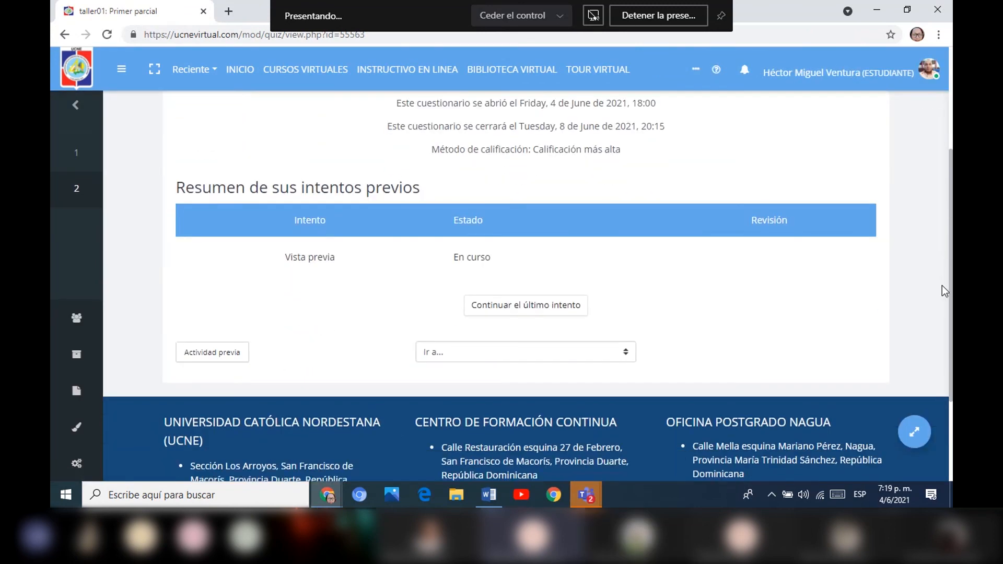
pyautogui.click(557, 308)
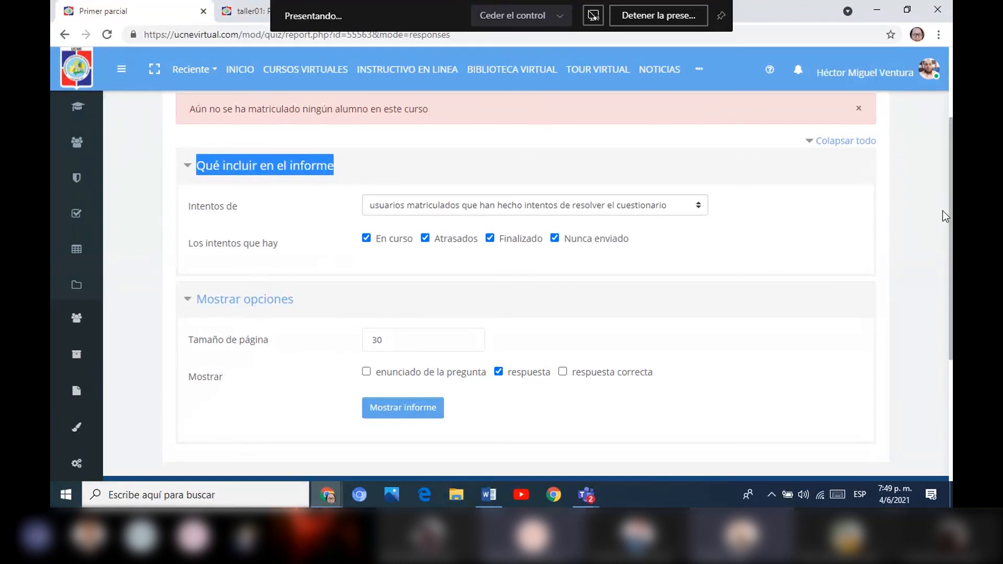
pyautogui.scroll(2, 726, 164)
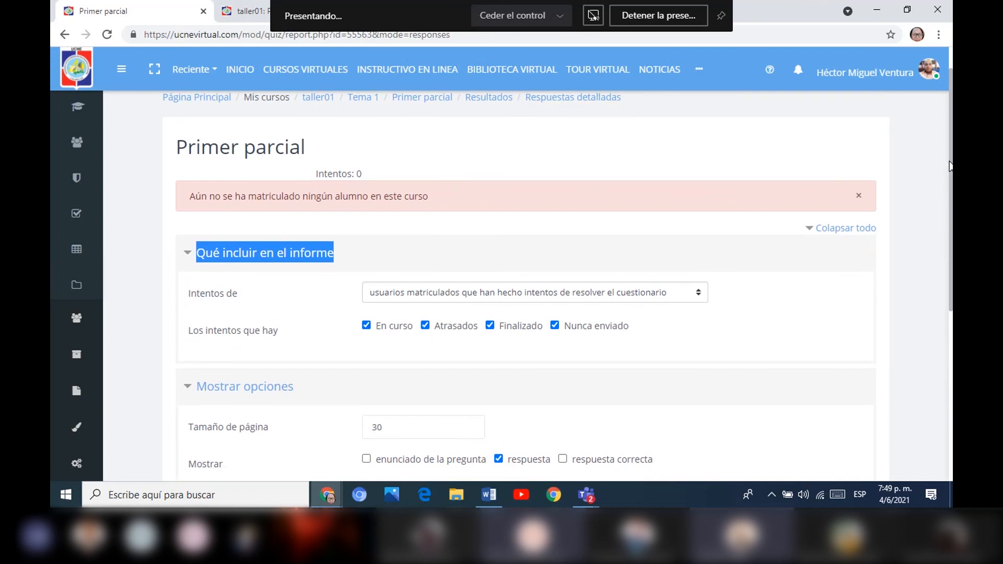
pyautogui.moveTo(950, 166); pyautogui.dragTo(951, 219)
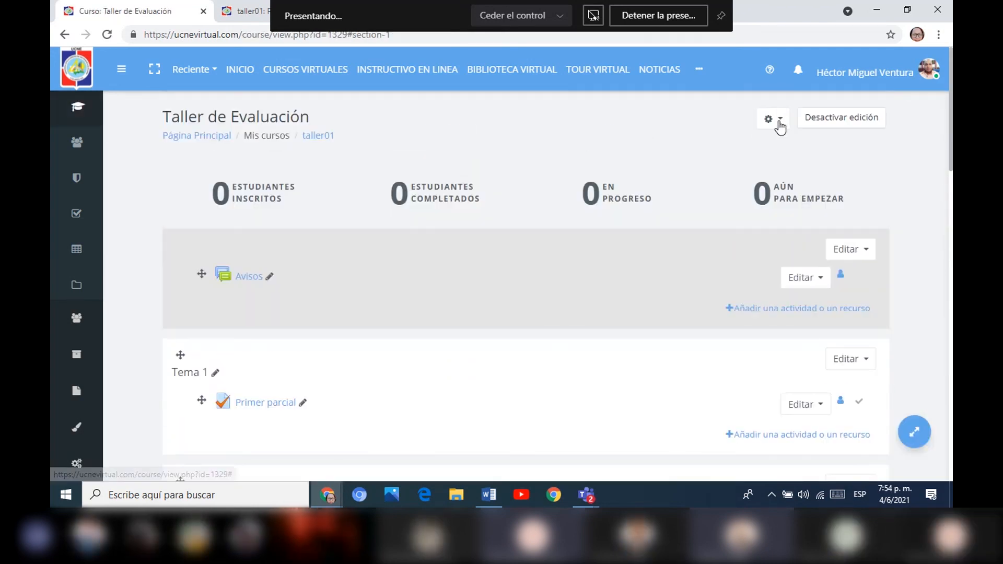
# Open the question bank of the Taller de Evaluación course through the full course administration page.
pyautogui.click(776, 120)
pyautogui.click(675, 410)
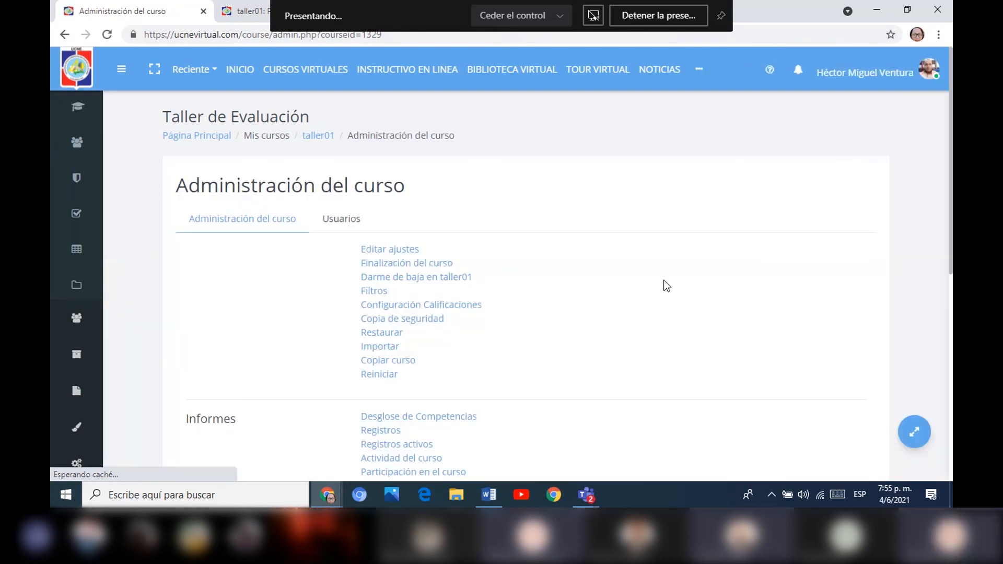
pyautogui.moveTo(951, 135); pyautogui.dragTo(944, 302)
pyautogui.click(384, 262)
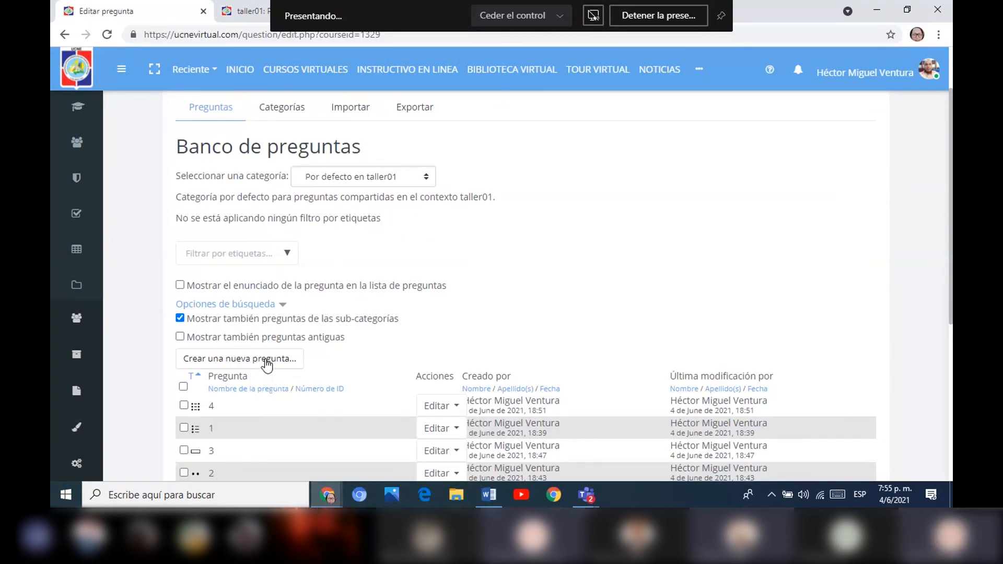
# Start a new Numérica question in the question bank and name it 5.
pyautogui.click(266, 360)
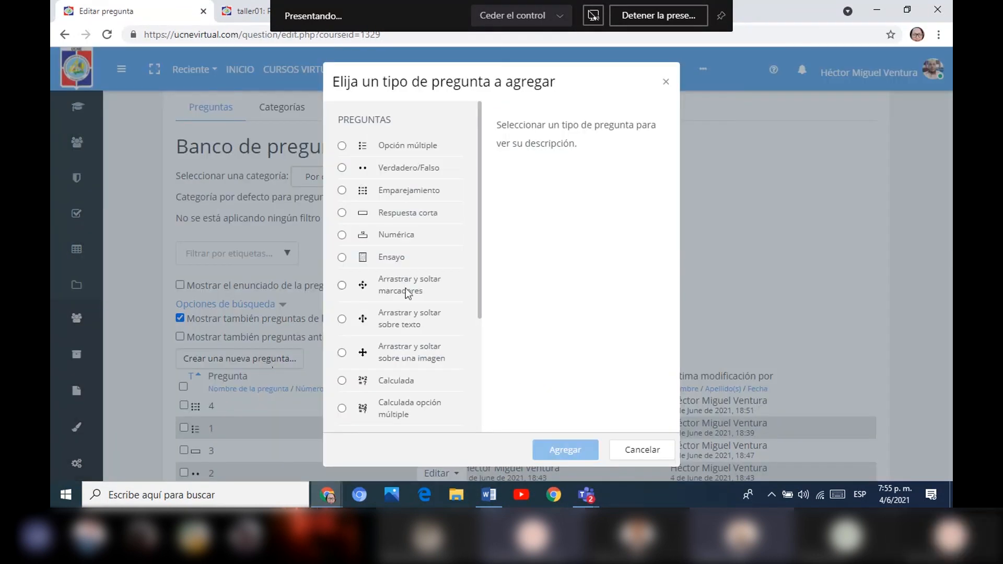
pyautogui.click(385, 236)
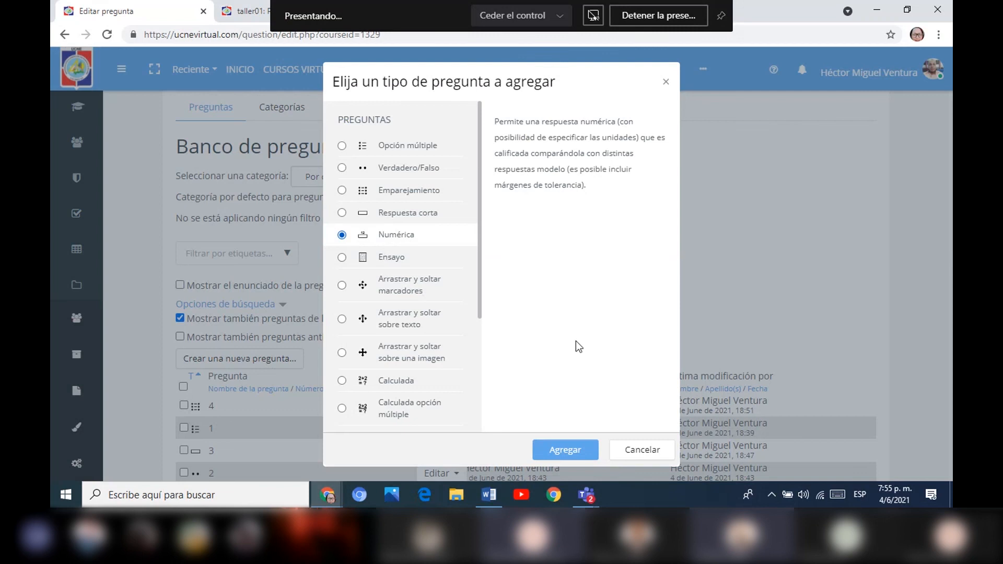
pyautogui.click(565, 450)
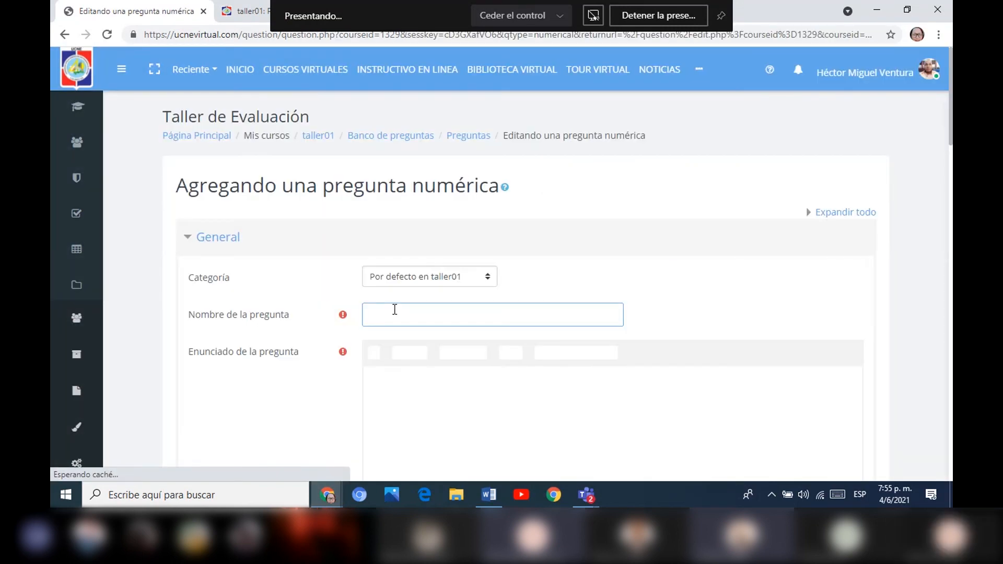
pyautogui.write('5')
pyautogui.click(382, 389)
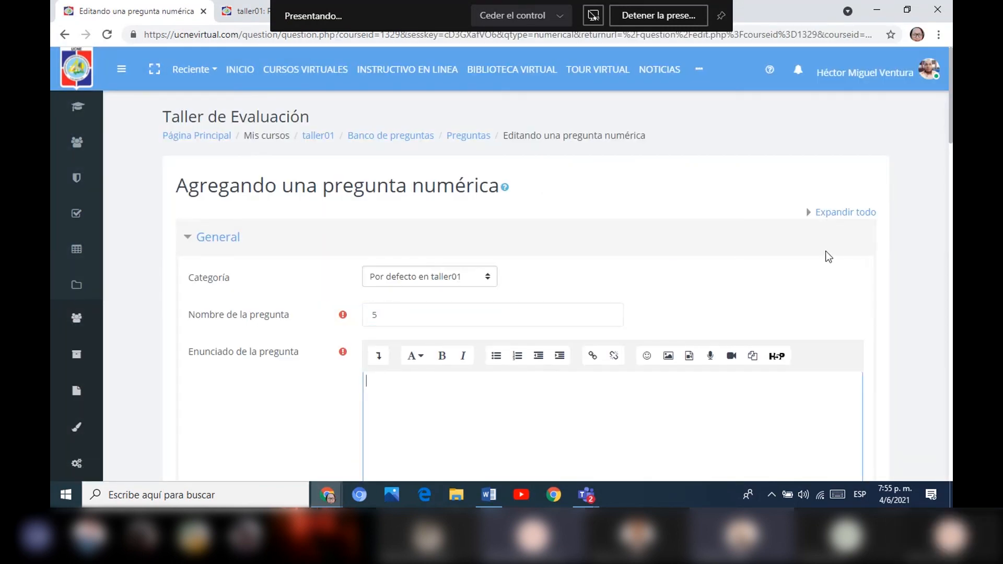
# Enter 50 as Respuesta 1 of the numerical question.
pyautogui.moveTo(950, 123); pyautogui.dragTo(949, 155)
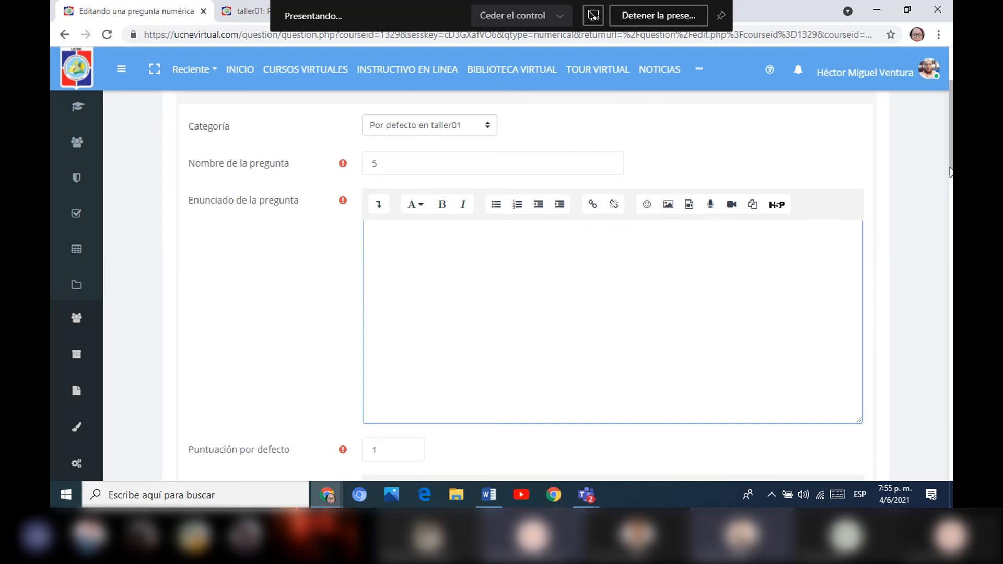
pyautogui.scroll(-2, 949, 177)
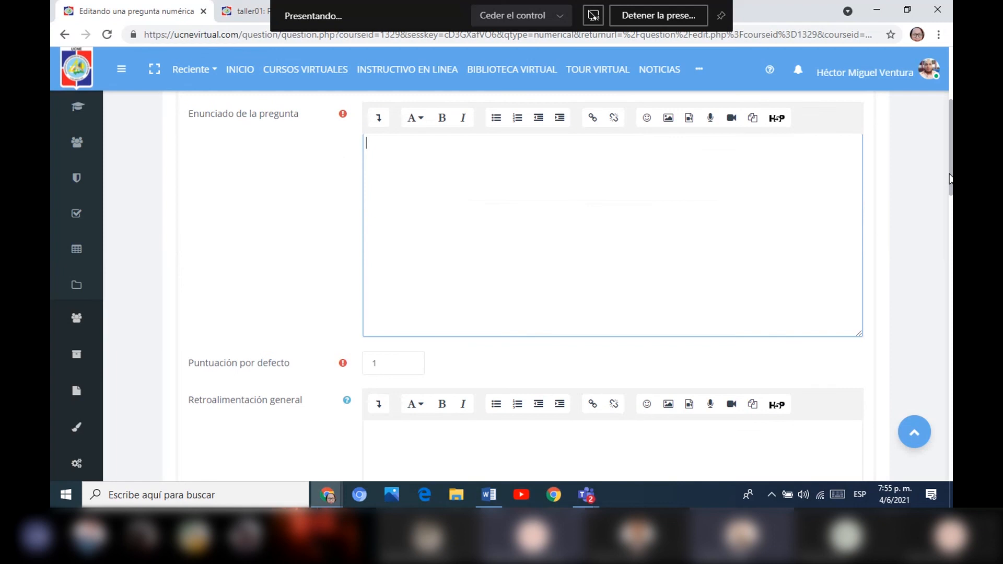
pyautogui.scroll(-8, 950, 178)
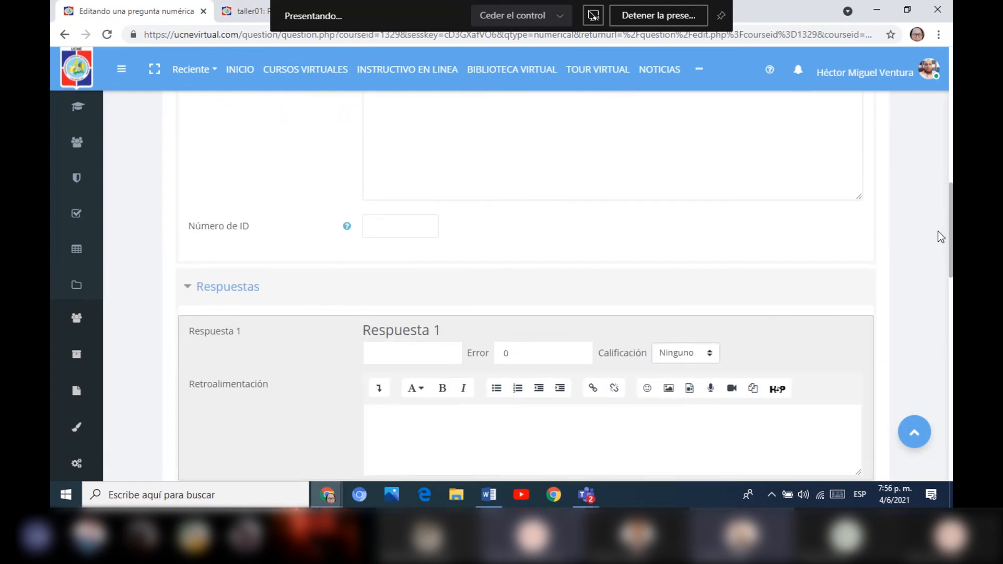
pyautogui.scroll(-2, 938, 231)
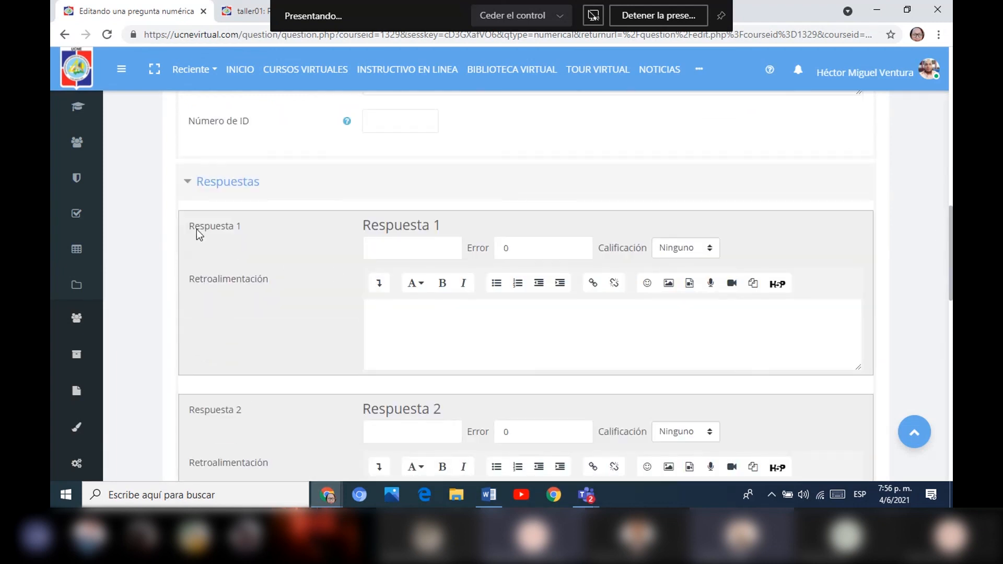
pyautogui.click(382, 250)
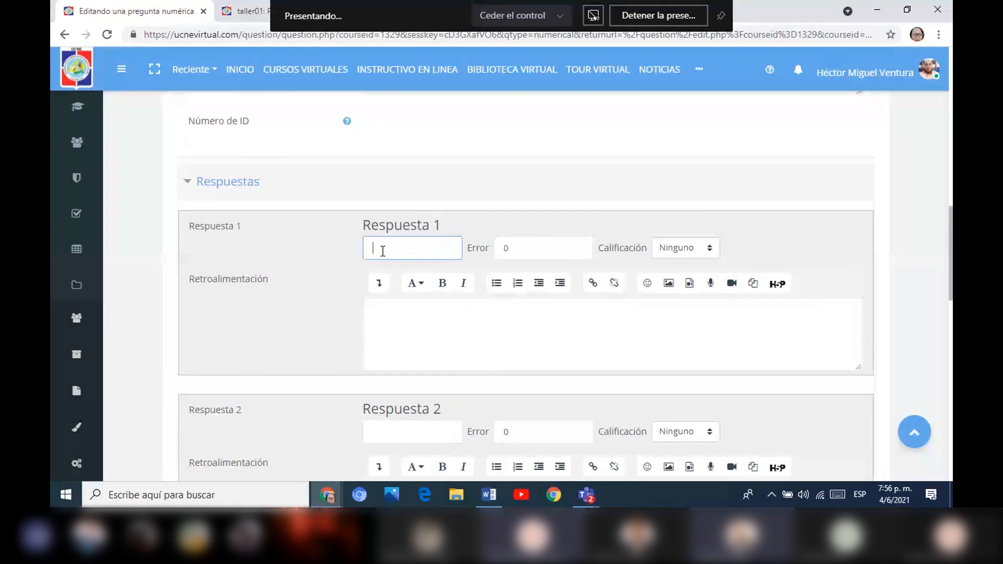
pyautogui.write('50')
pyautogui.click(396, 319)
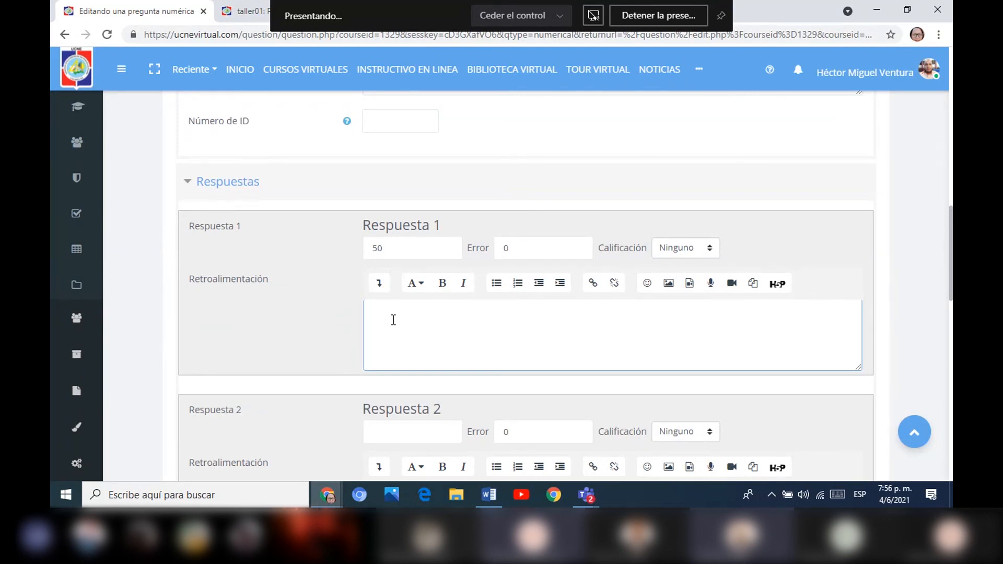
# Set the Calificación of Respuesta 1 to 100%.
pyautogui.click(685, 248)
pyautogui.moveTo(718, 89); pyautogui.dragTo(718, 29)
pyautogui.click(718, 28)
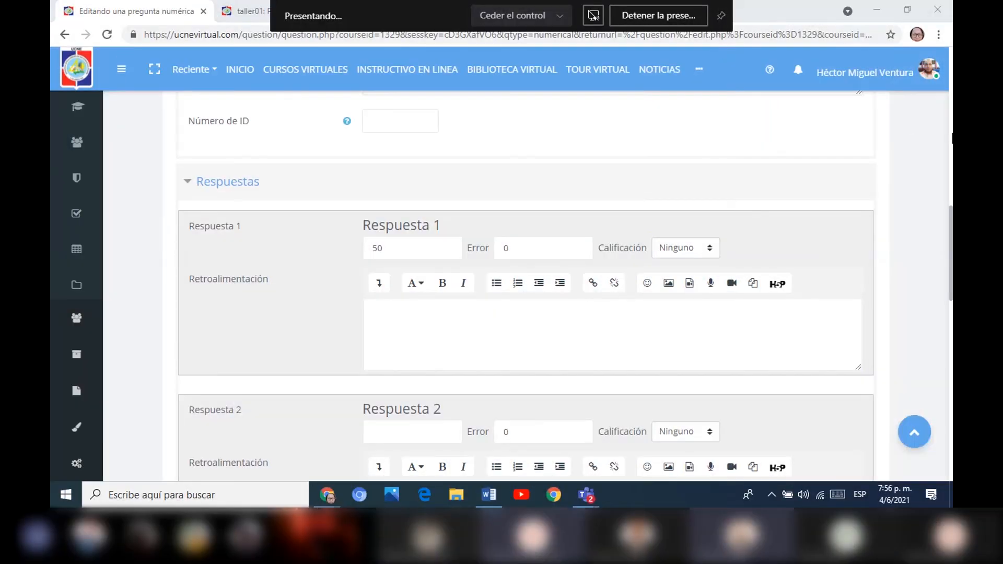
pyautogui.moveTo(950, 249); pyautogui.dragTo(950, 219)
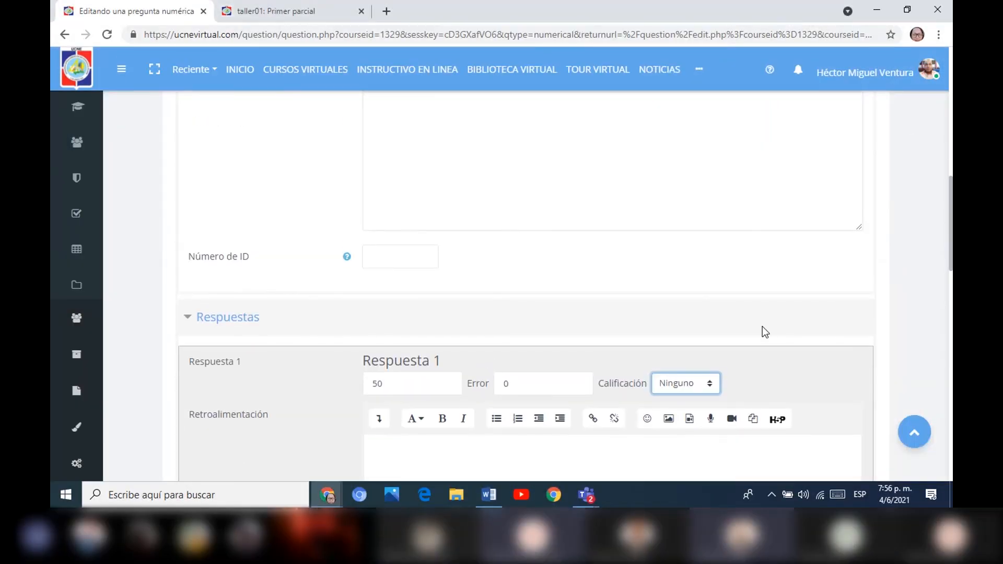
pyautogui.click(714, 388)
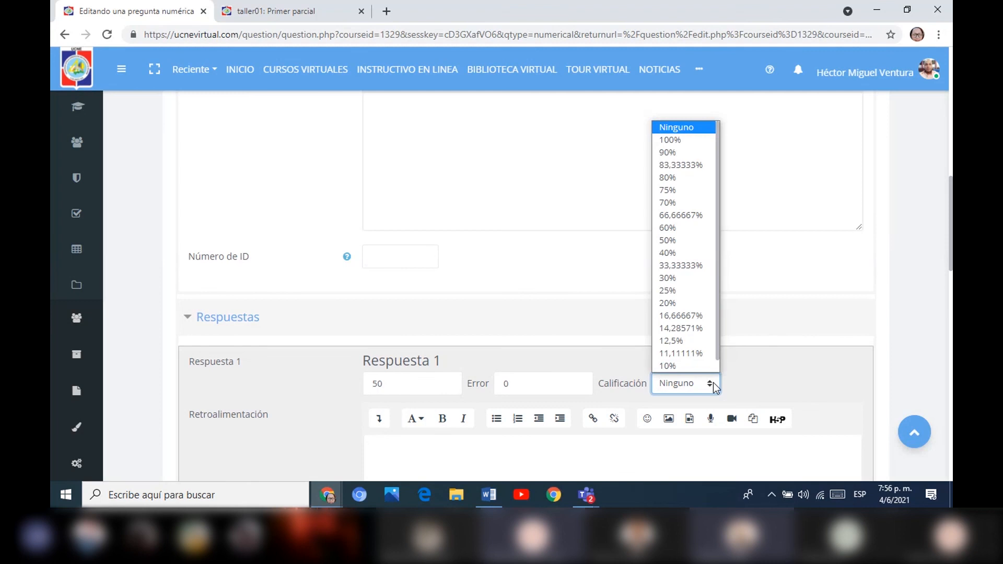
pyautogui.click(687, 139)
# Enter 65 as Respuesta 2 and 70 as Respuesta 3 of the numerical question.
pyautogui.moveTo(950, 199); pyautogui.dragTo(949, 269)
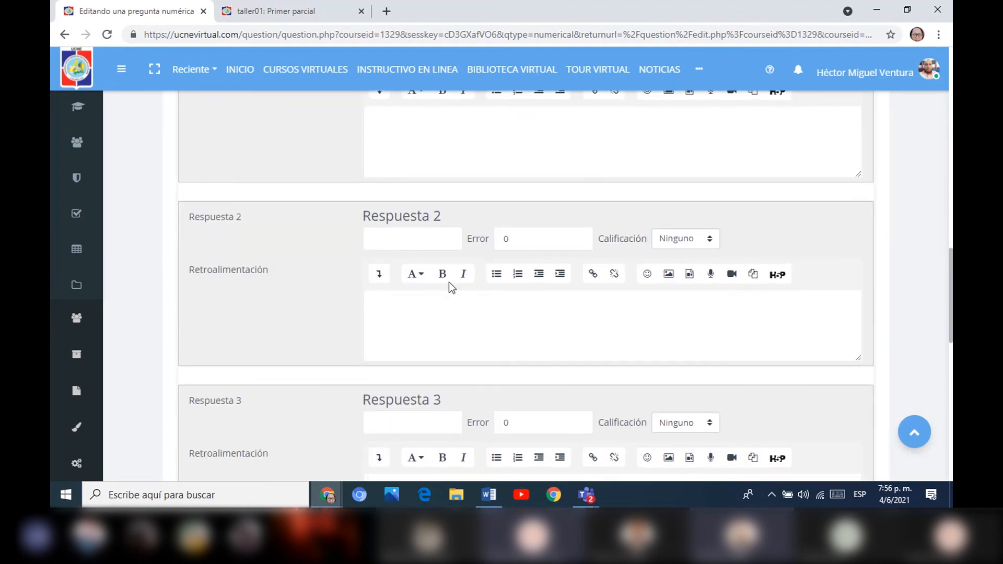
pyautogui.click(419, 237)
pyautogui.write('65')
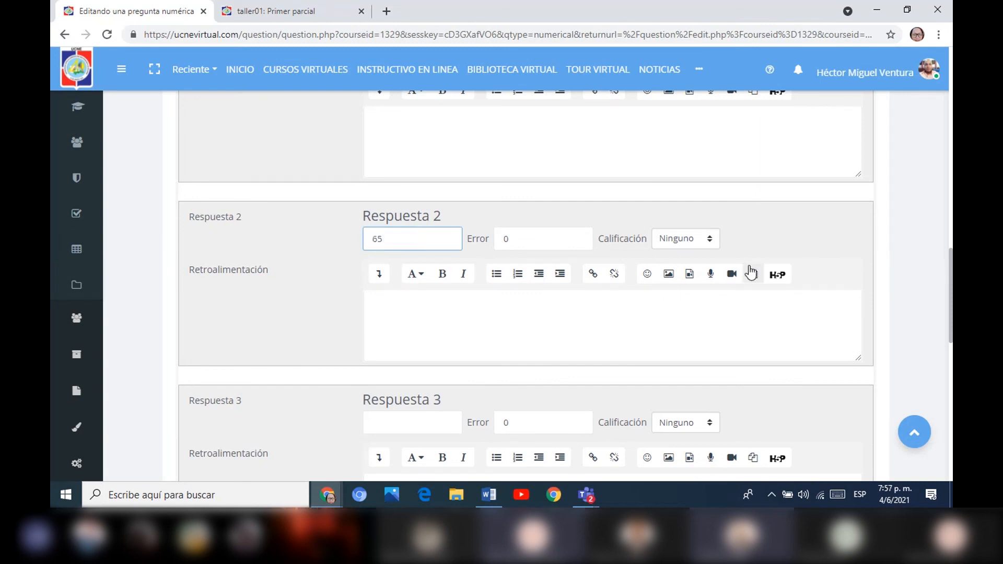
pyautogui.click(414, 420)
pyautogui.write('70')
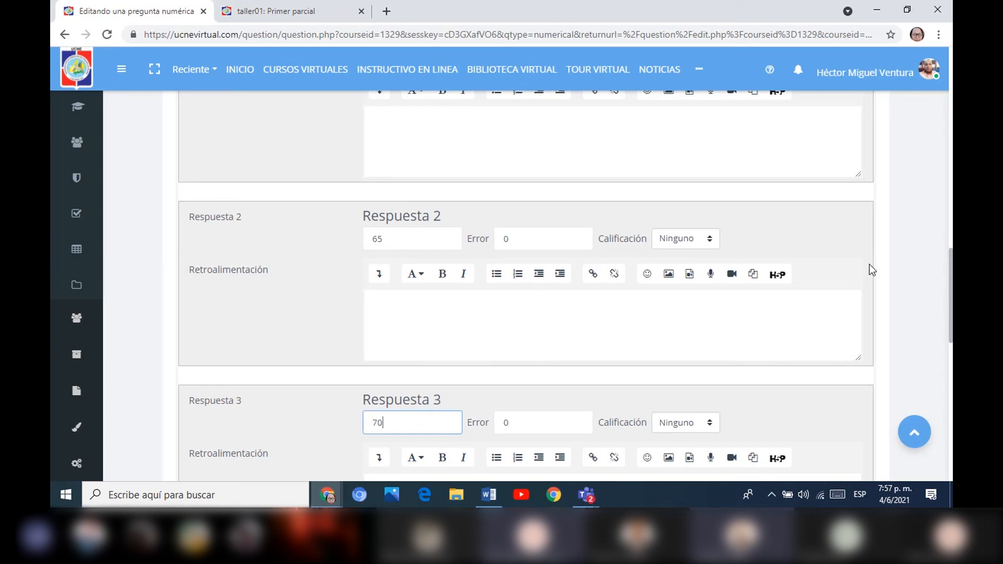